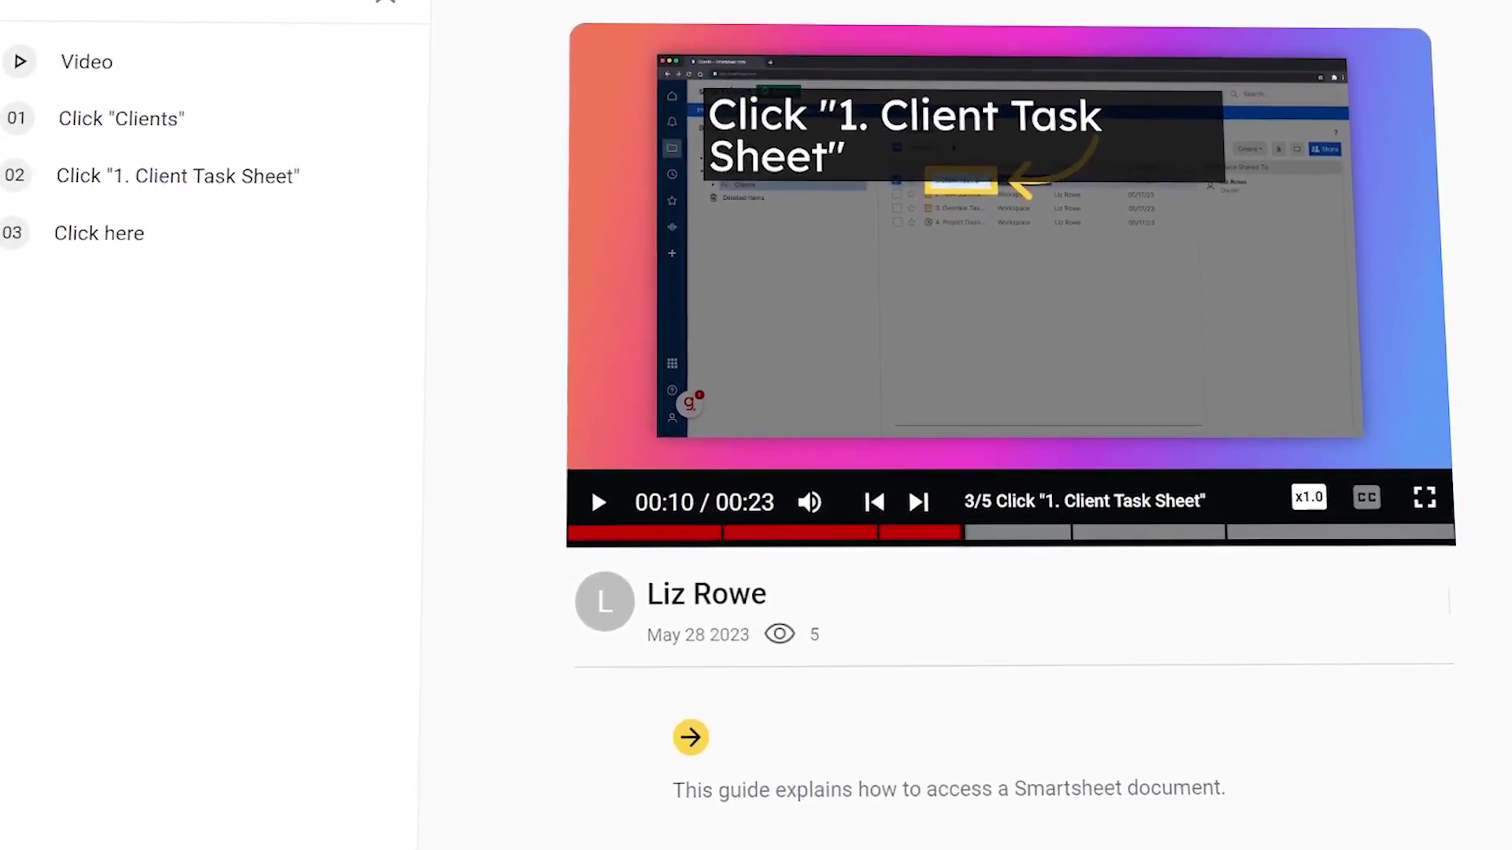
Scroll down through the steps of the 'How to access a Smartsheet document' guide.
{"action": "scroll", "coordinate": [1008, 425], "scroll_direction": "down", "scroll_amount": 4}
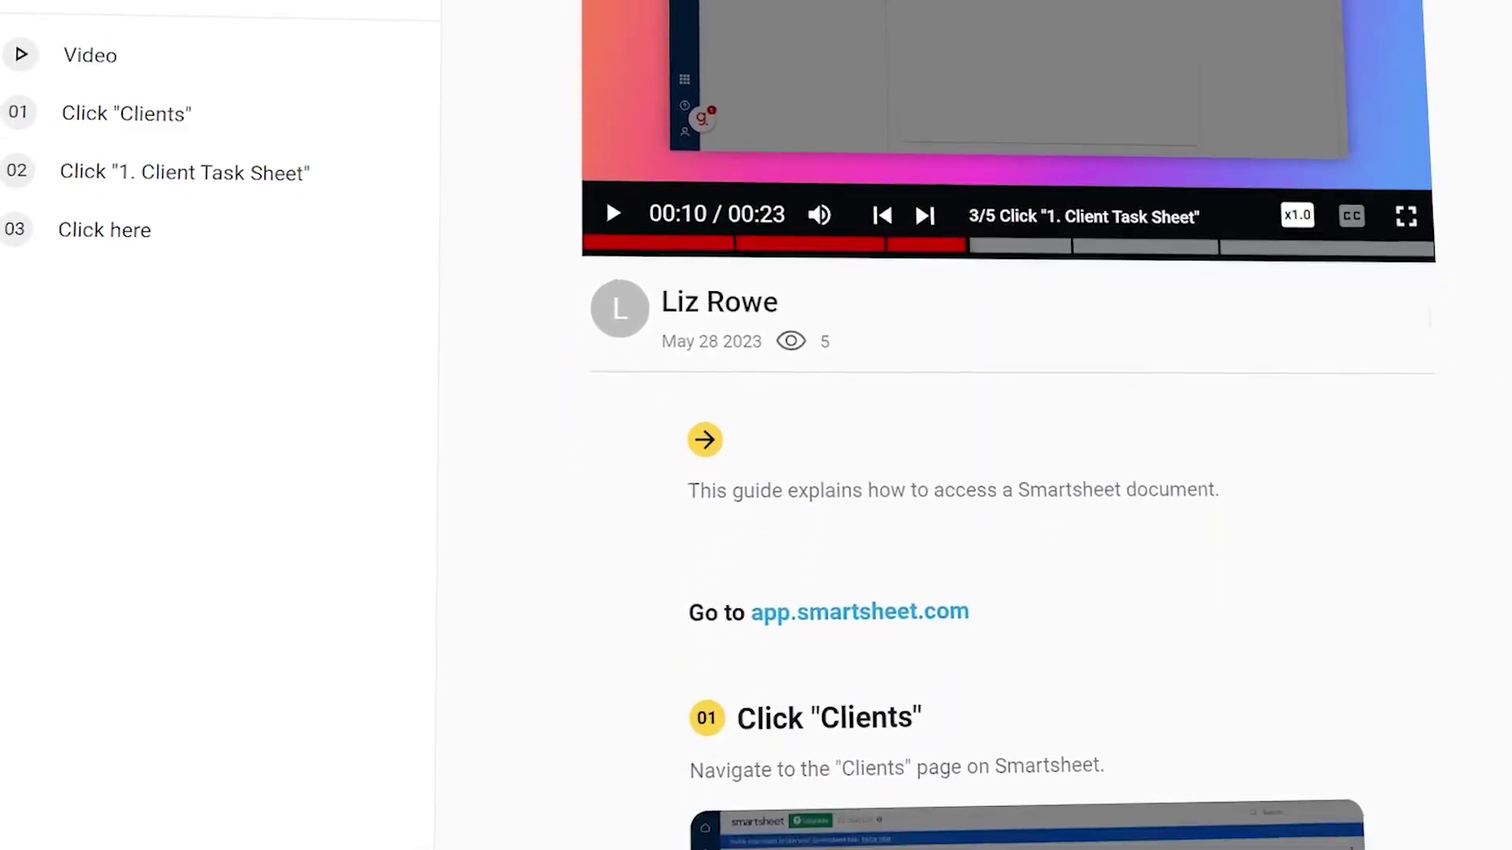
{"action": "scroll", "coordinate": [1008, 425], "scroll_direction": "down", "scroll_amount": 3}
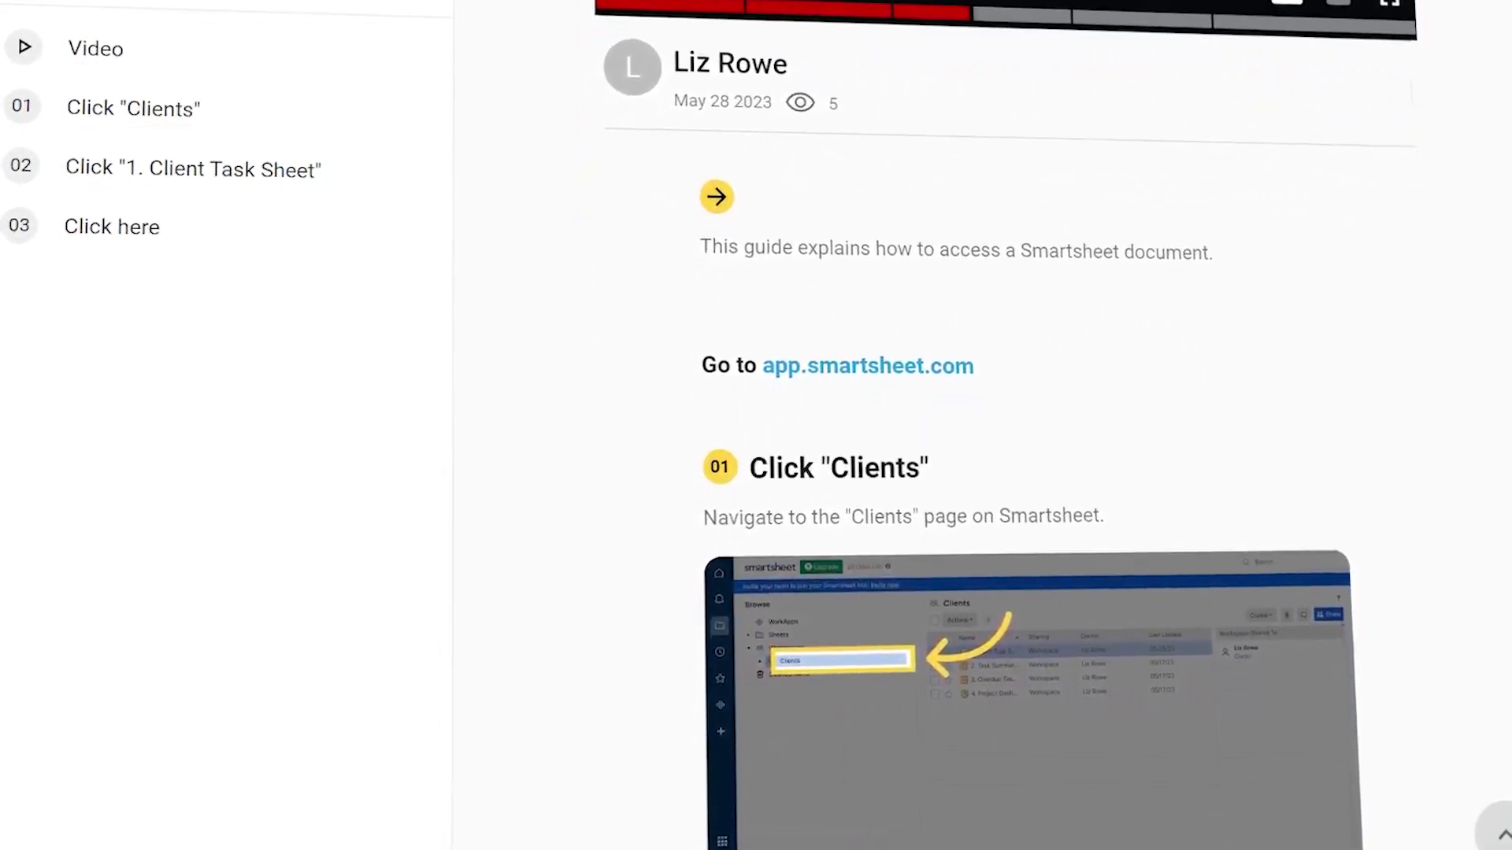
{"action": "scroll", "coordinate": [1008, 425], "scroll_direction": "down", "scroll_amount": 3}
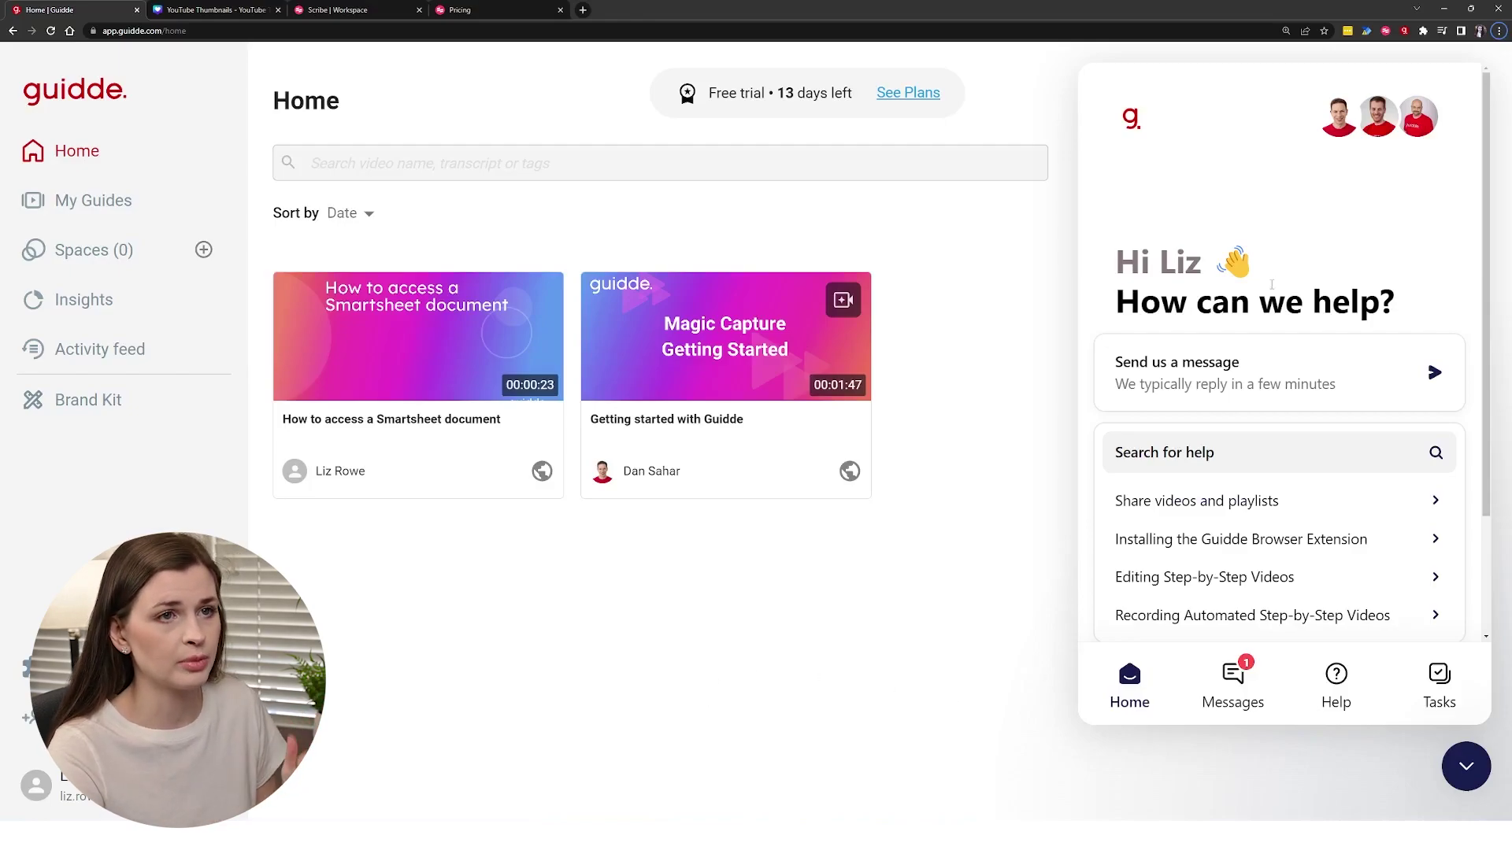
Dismiss the free-trial popup and start a new Magic Capture from the Guidde extension.
{"action": "left_click", "coordinate": [1407, 35]}
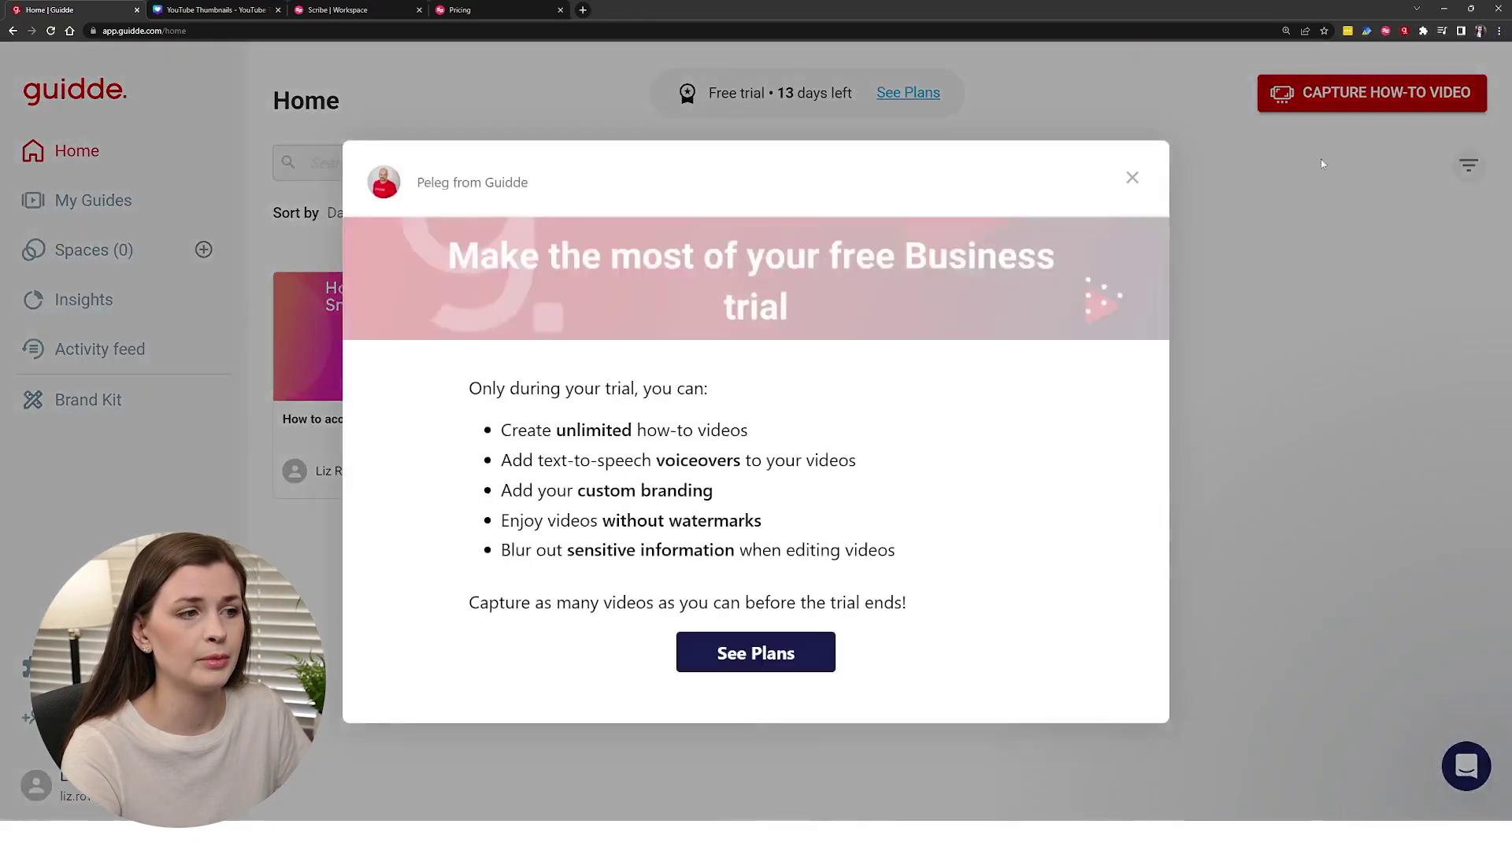
{"action": "left_click", "coordinate": [1337, 377]}
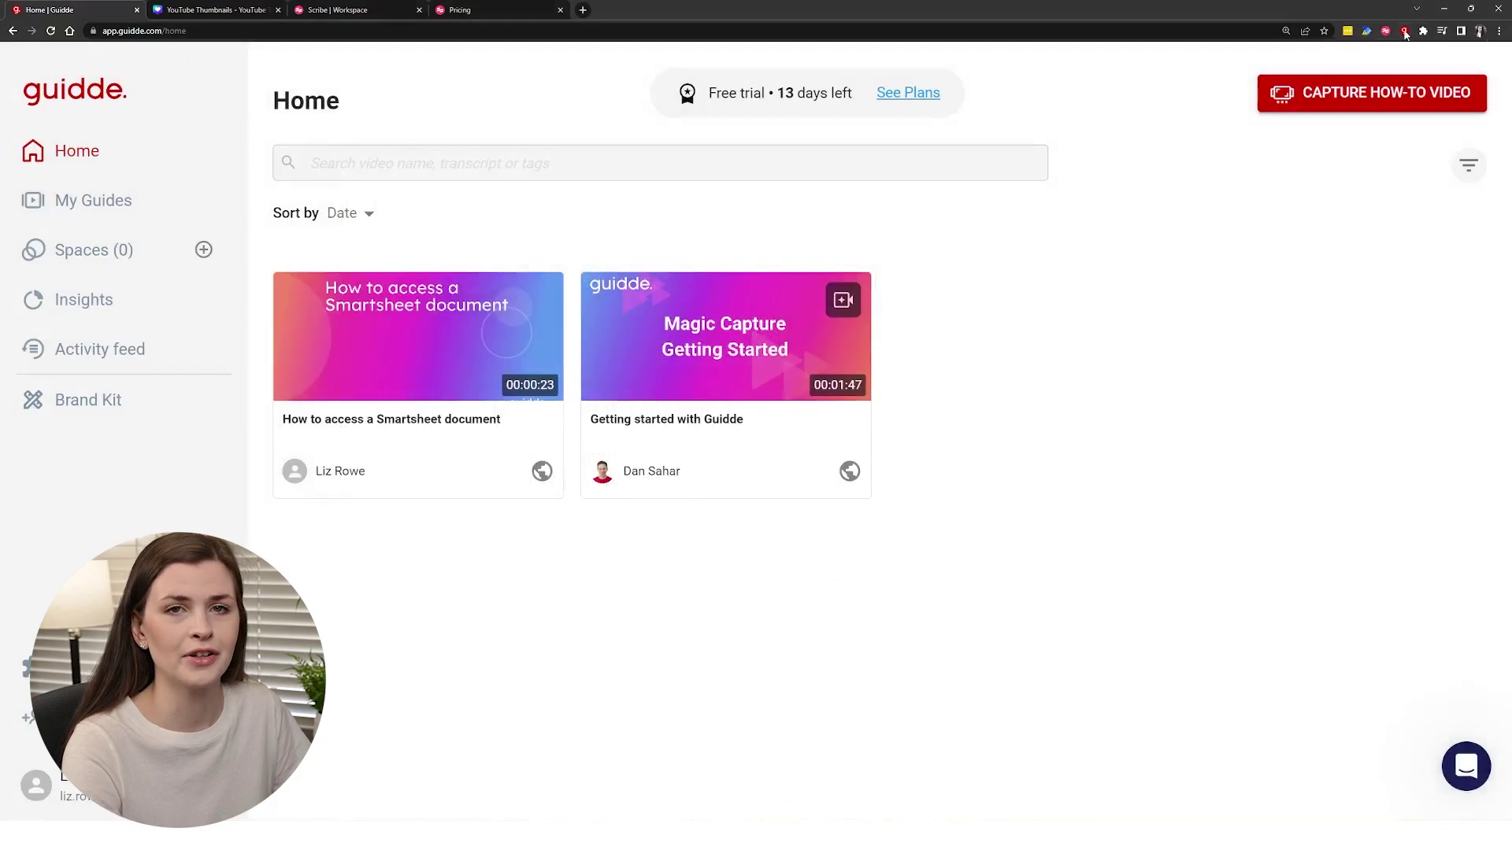
{"action": "left_click", "coordinate": [1406, 35]}
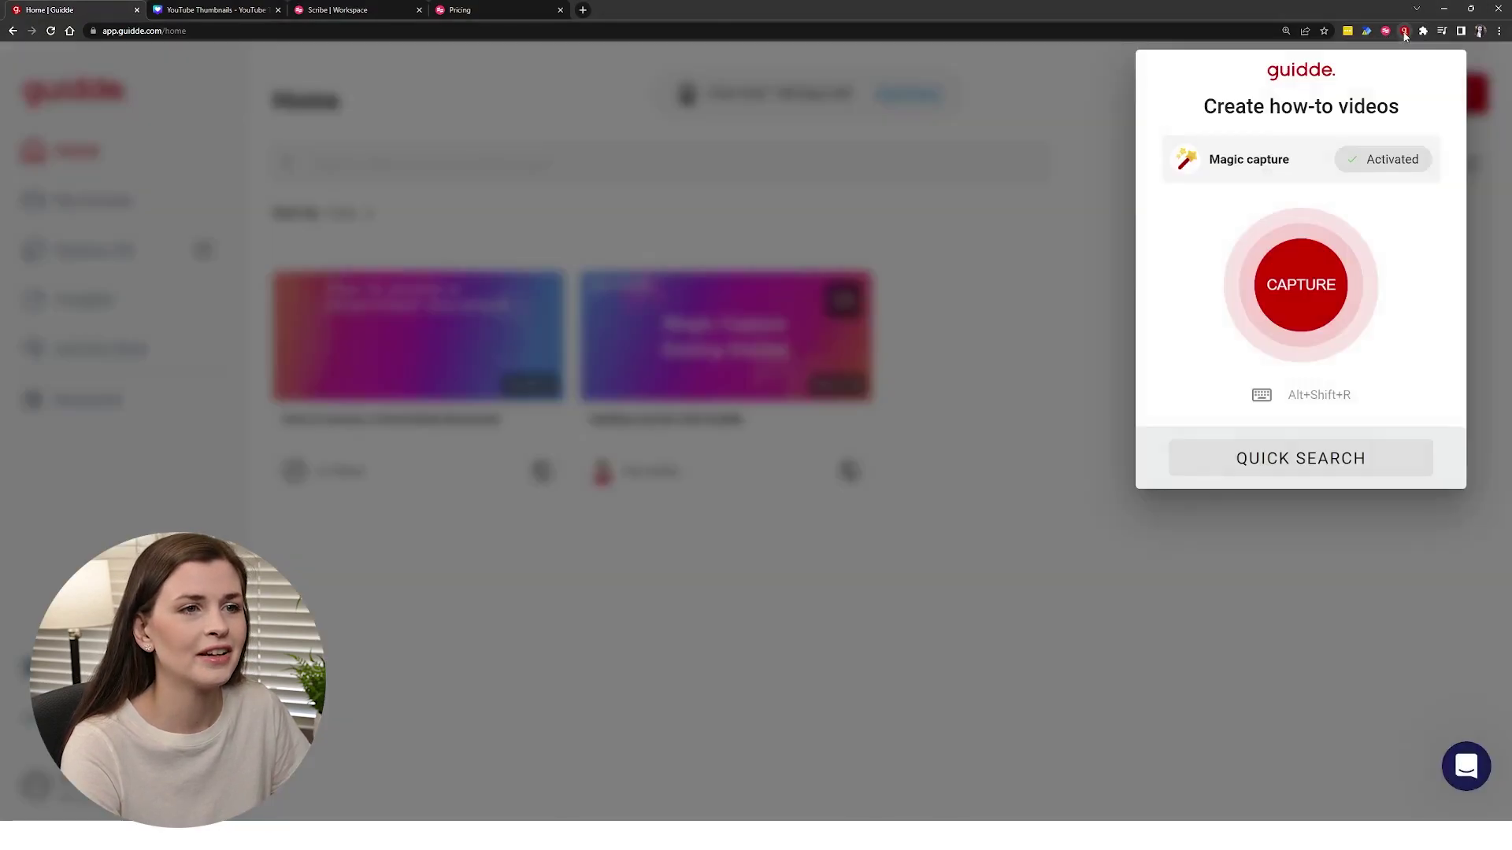
{"action": "left_click", "coordinate": [1297, 295]}
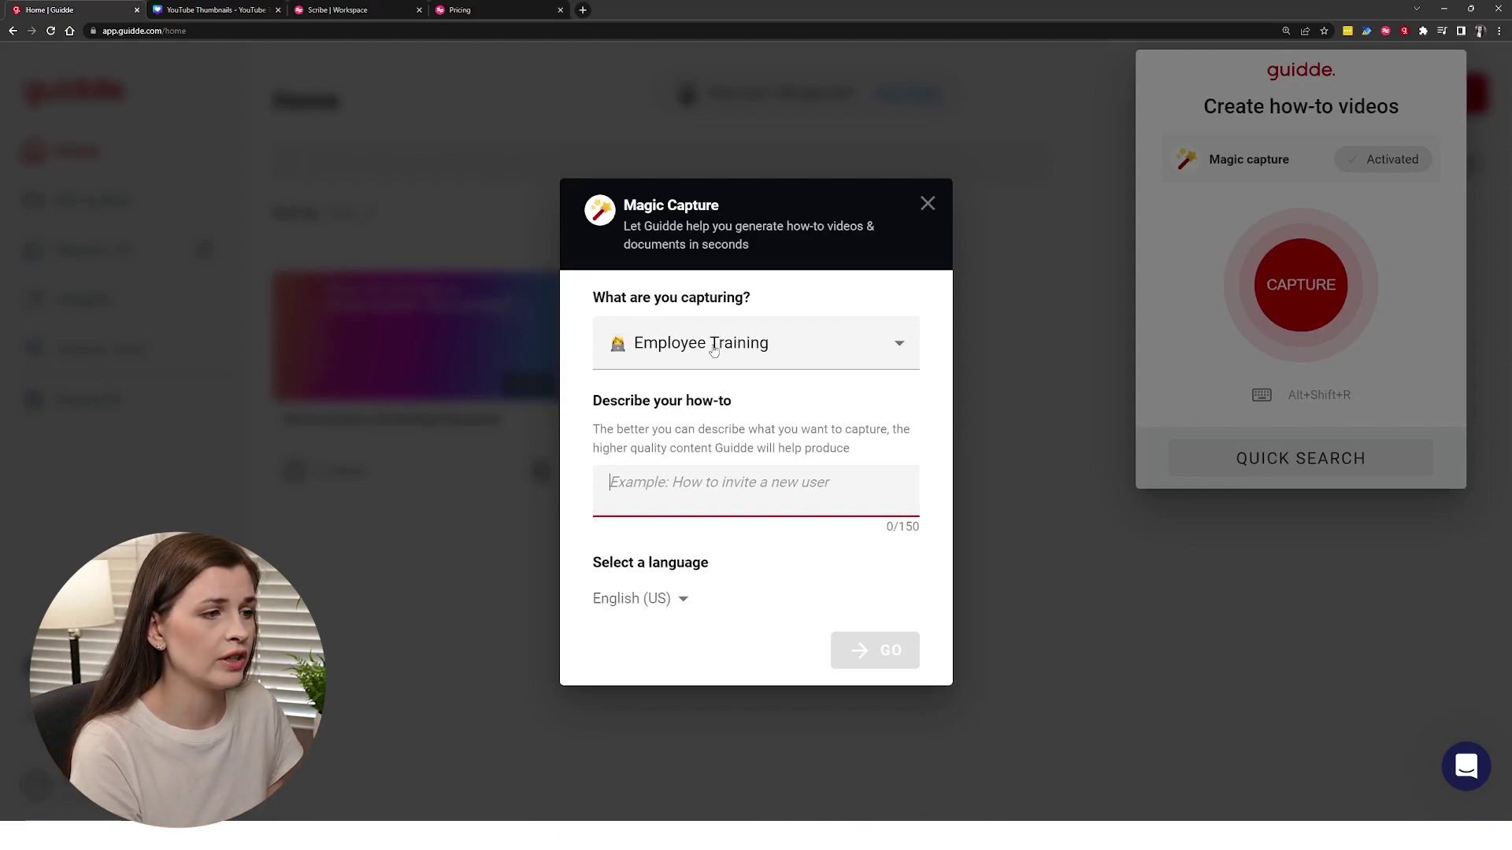
Describe the capture as 'How to use Canva to remove the background of a photo', keep Employee Training, and press GO.
{"action": "type", "text": "How to use Canva to re"}
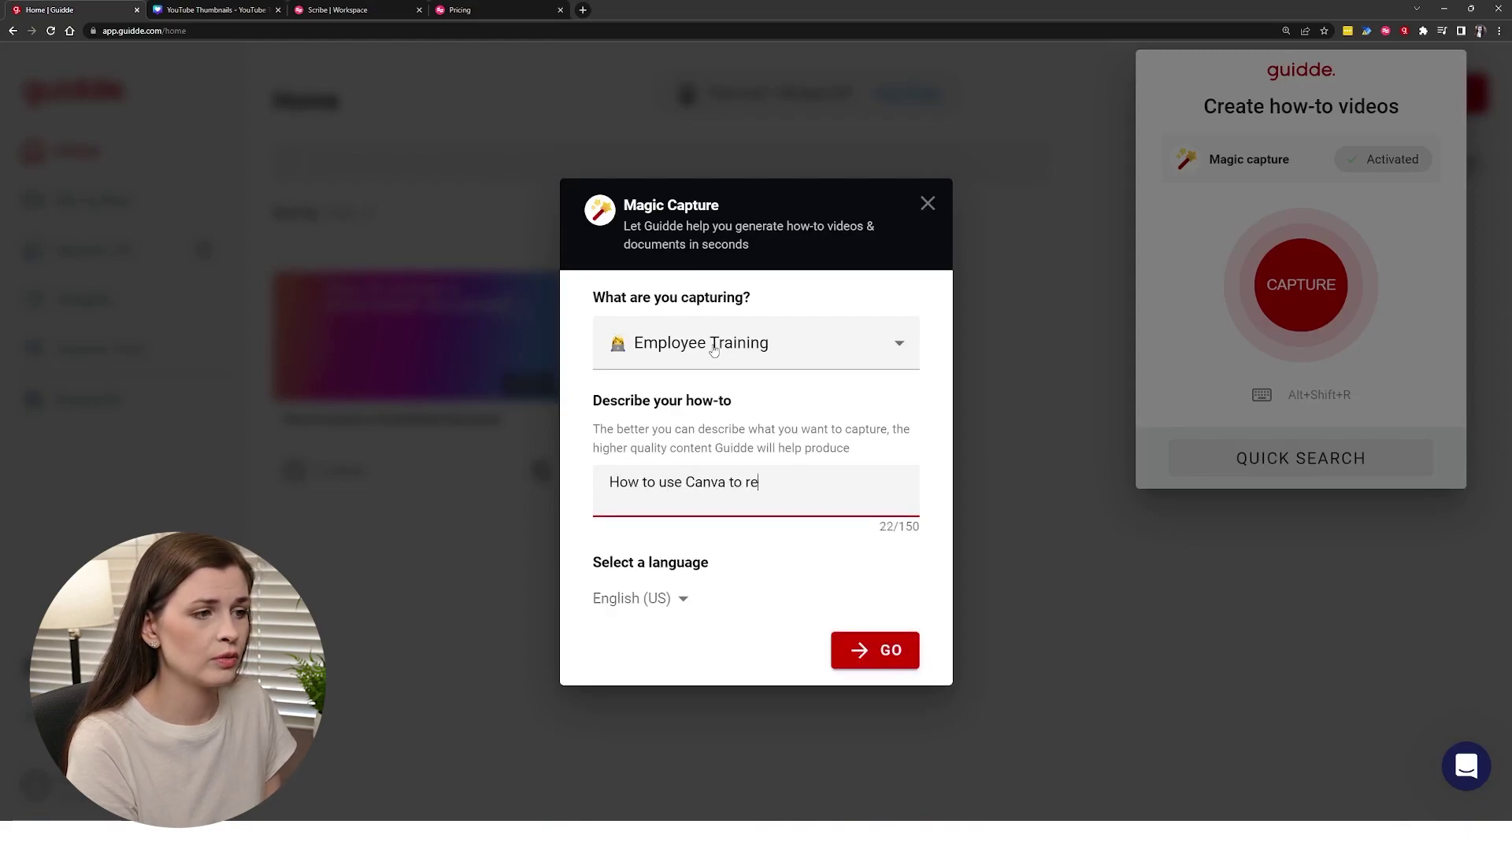
{"action": "type", "text": "move ba"}
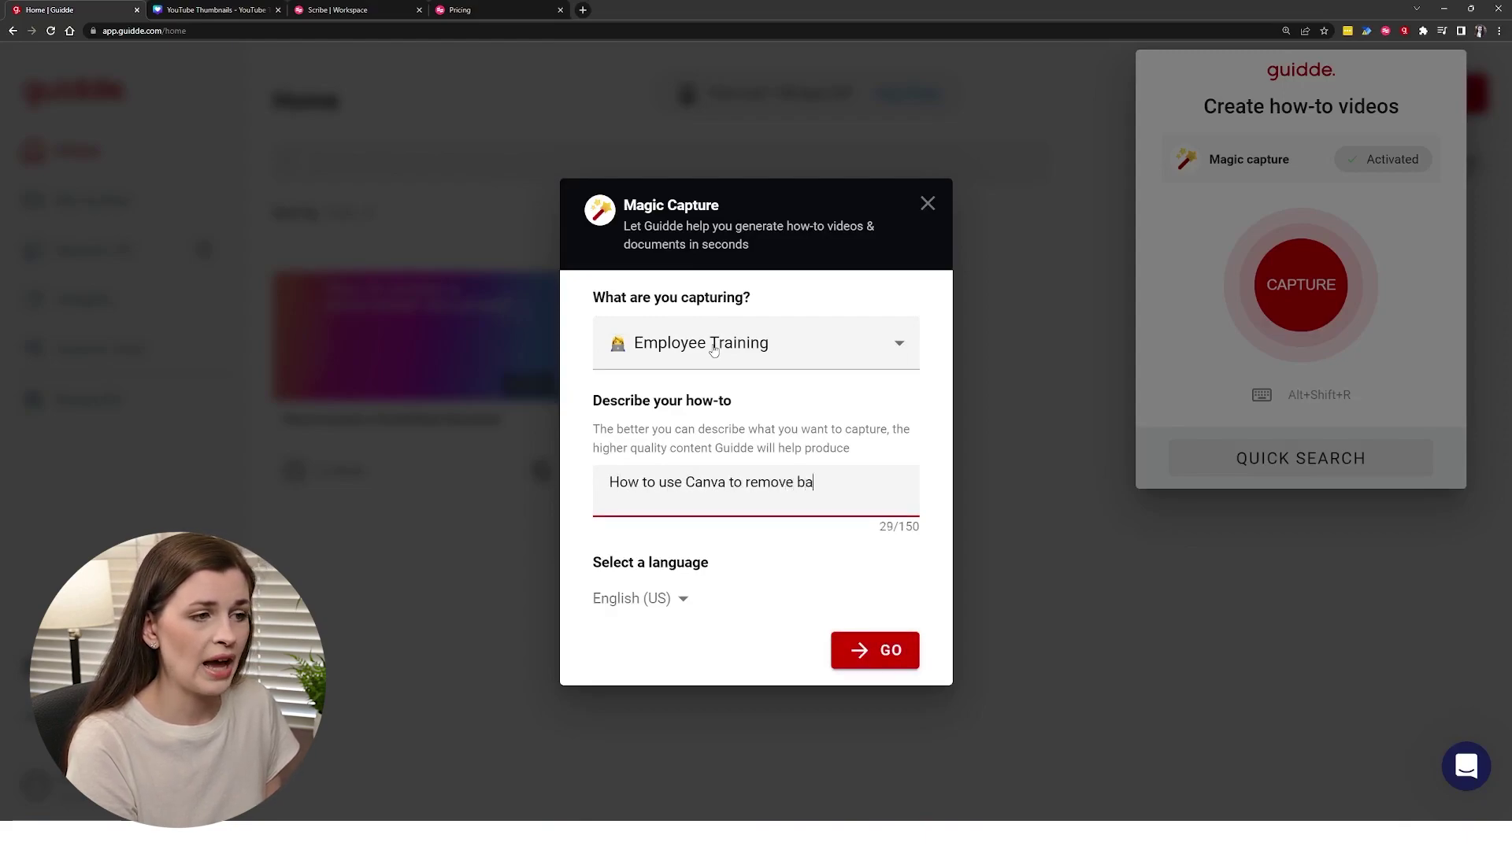
{"action": "type", "text": "ck"}
{"action": "key", "text": "BackSpace"}
{"action": "key", "text": "BackSpace"}
{"action": "type", "text": "the background of a photo"}
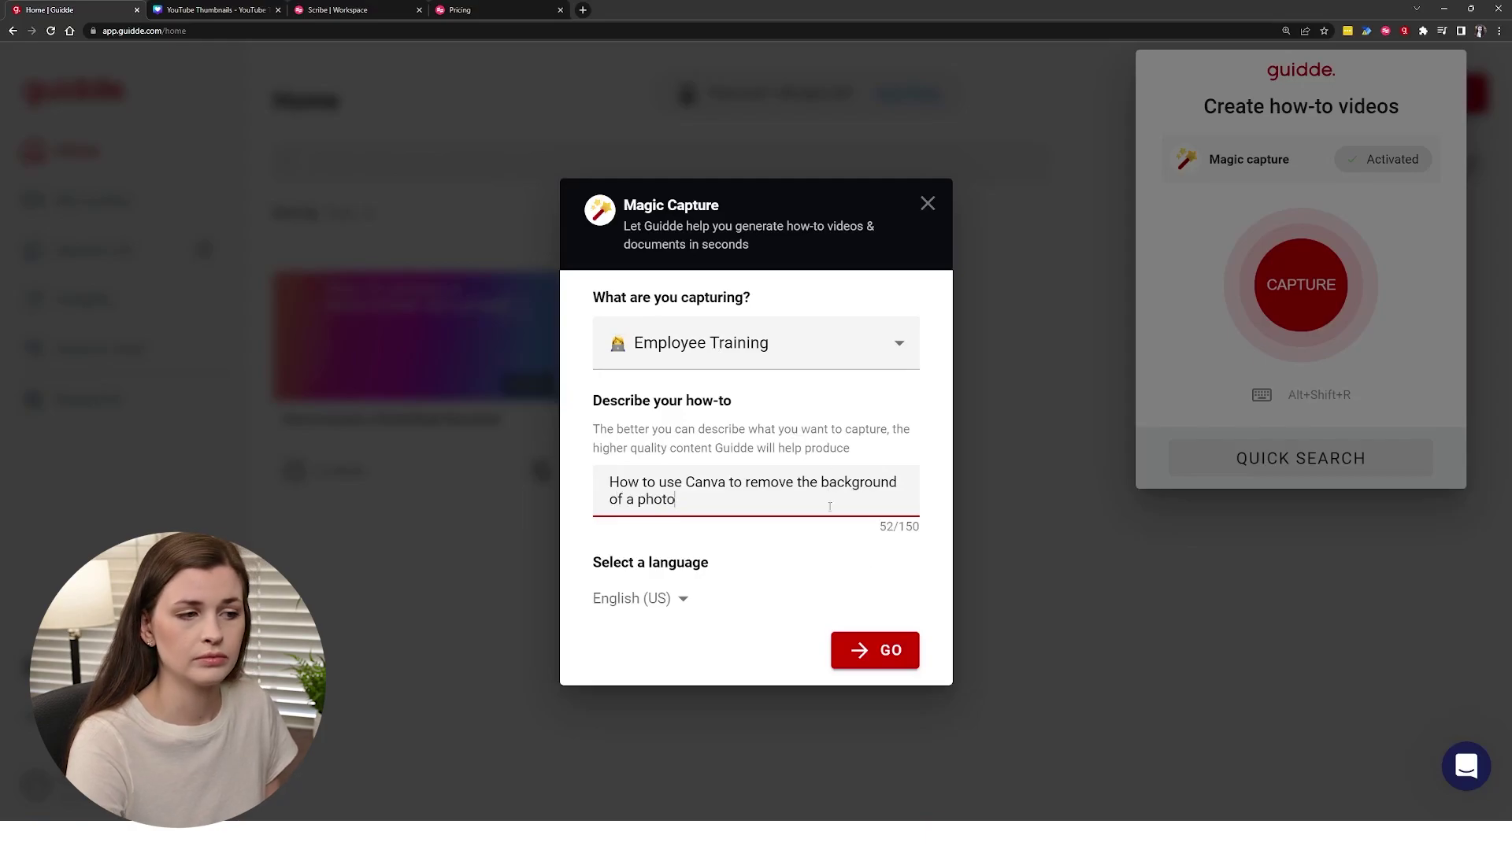
{"action": "left_click", "coordinate": [738, 357]}
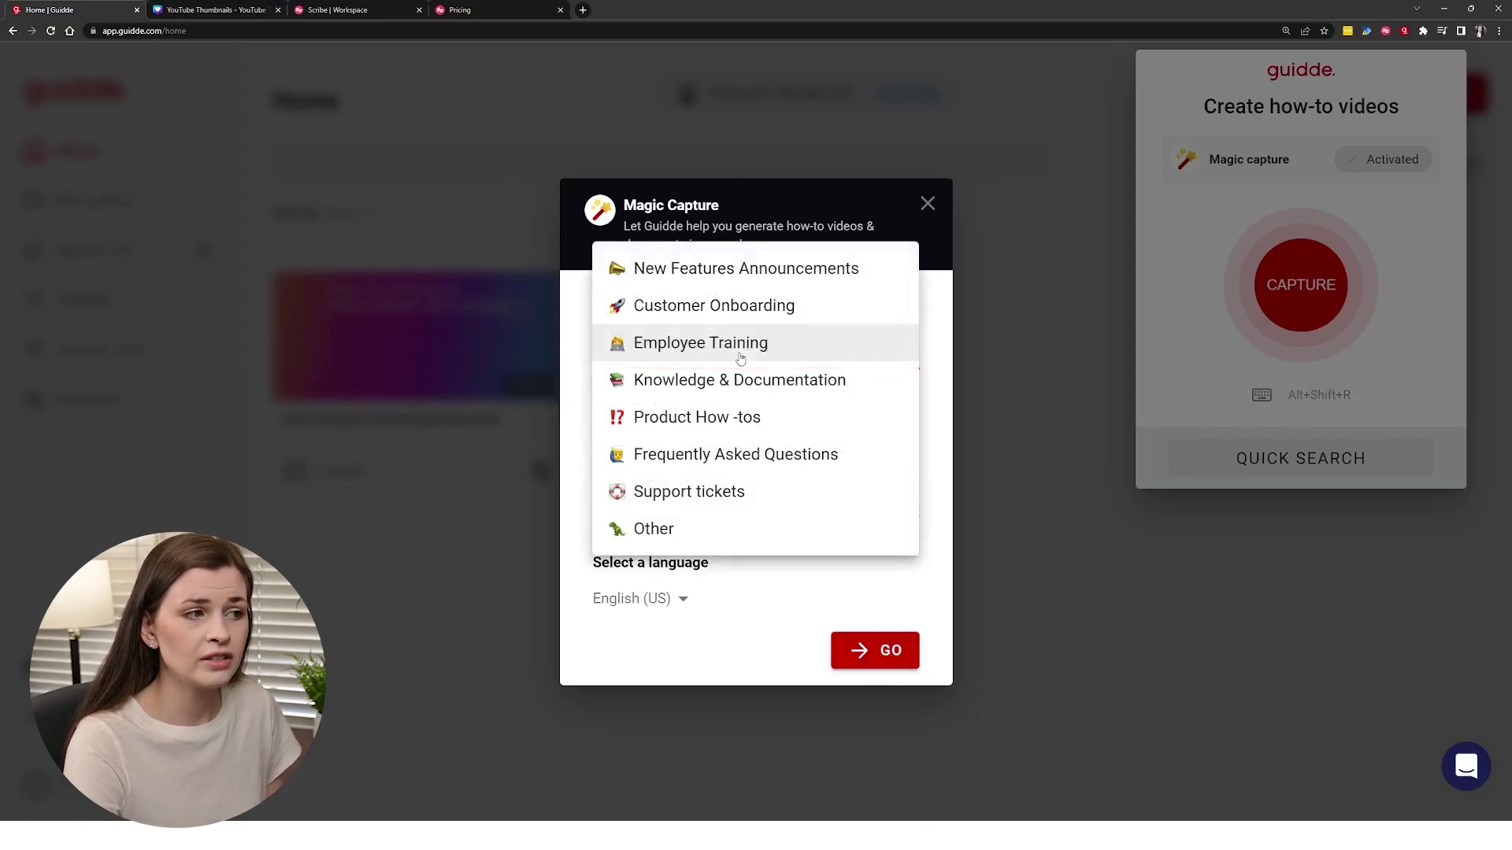
{"action": "left_click", "coordinate": [738, 354]}
{"action": "left_click", "coordinate": [931, 515]}
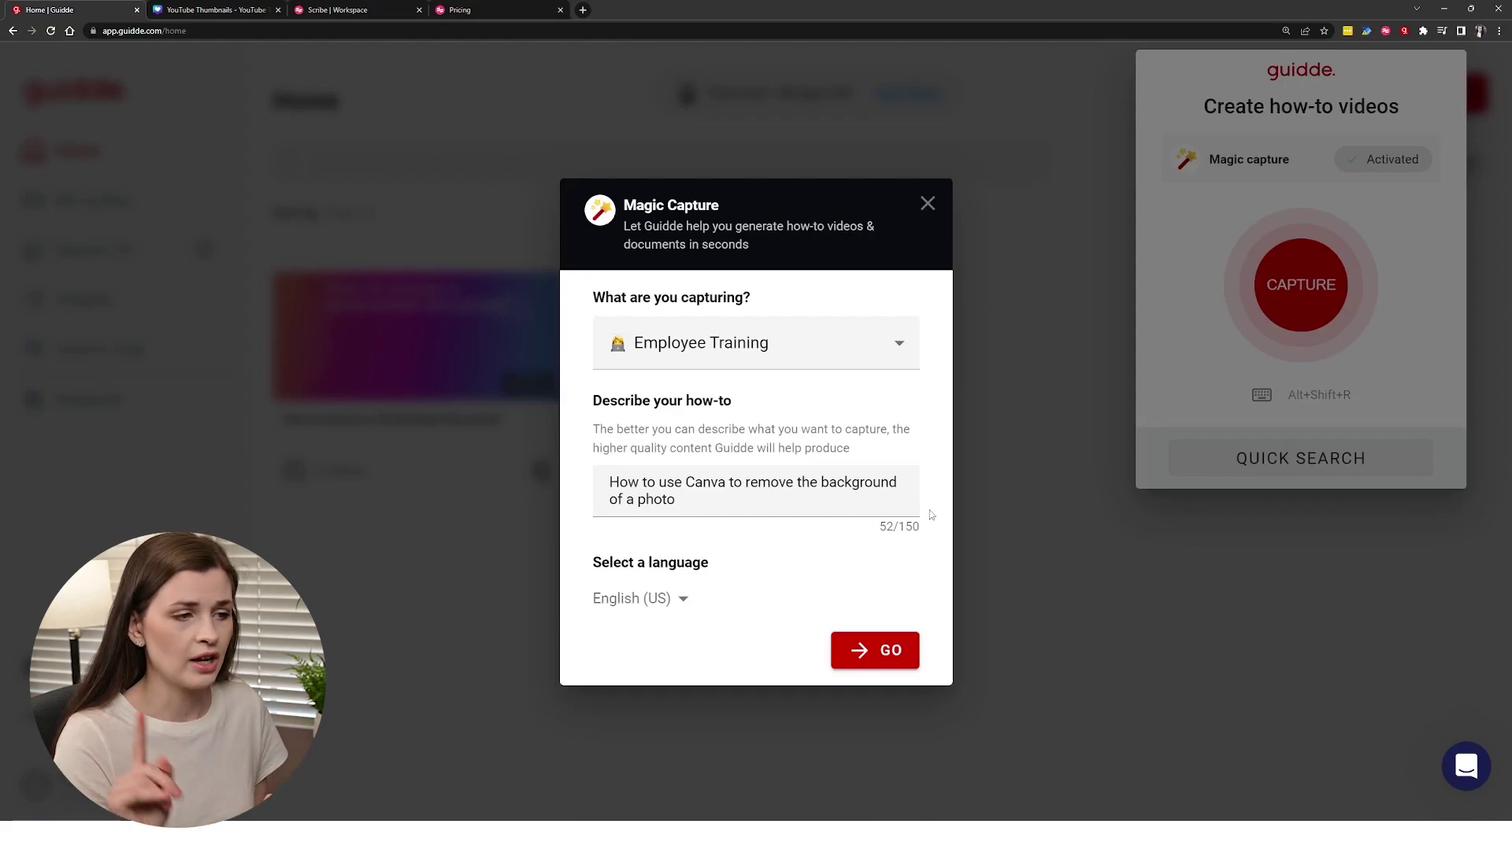
{"action": "left_click", "coordinate": [885, 662]}
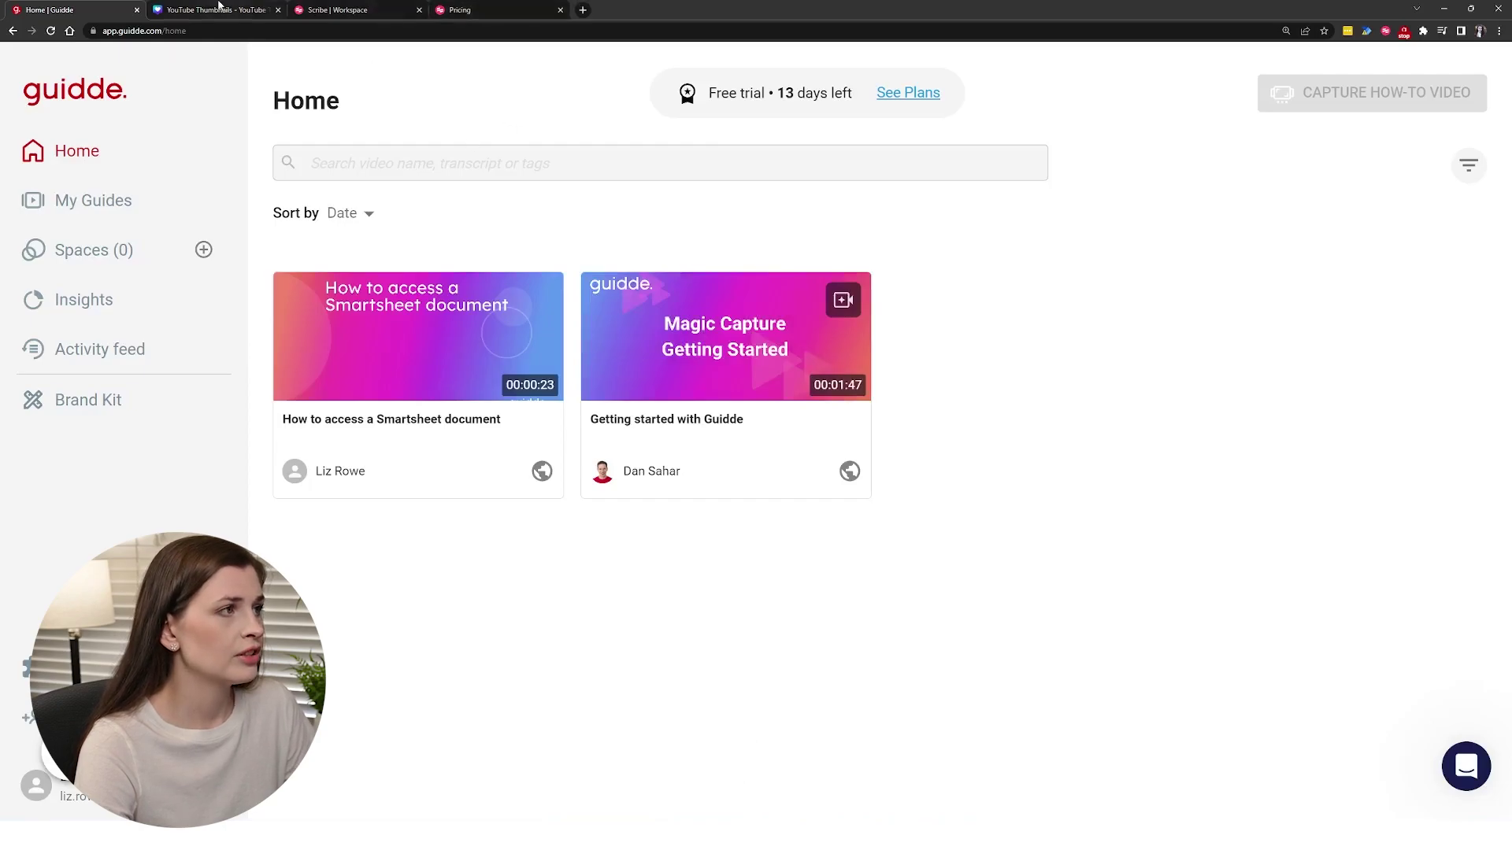
Switch to the Canva YouTube Thumbnails design as the capture begins.
{"action": "left_click", "coordinate": [220, 9]}
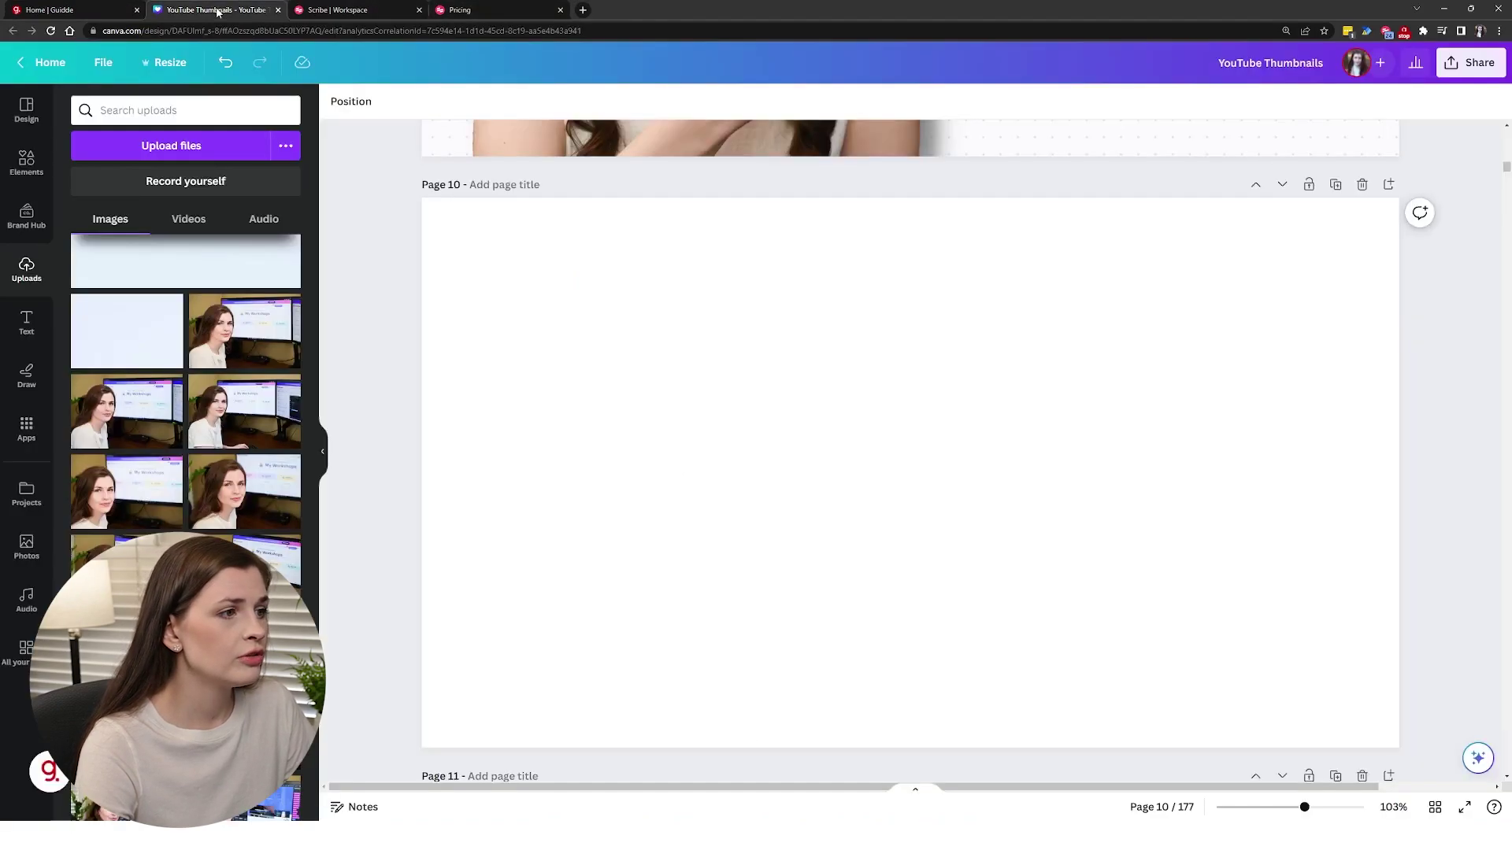
Add the workshop photo to Page 10, apply BG Remover, and stop the Guidde capture.
{"action": "left_click", "coordinate": [248, 350]}
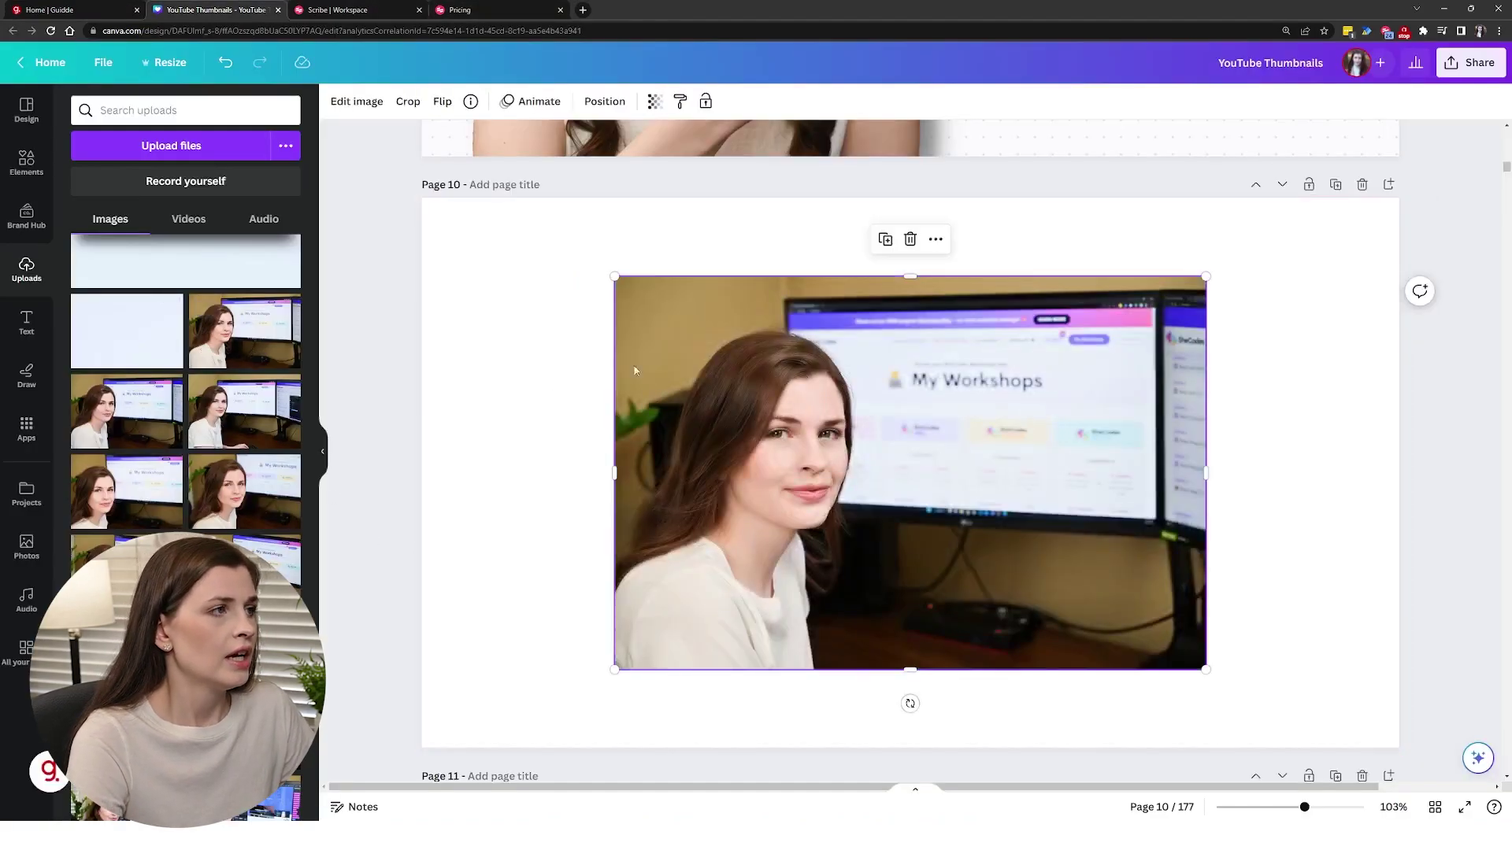
{"action": "left_click", "coordinate": [370, 106]}
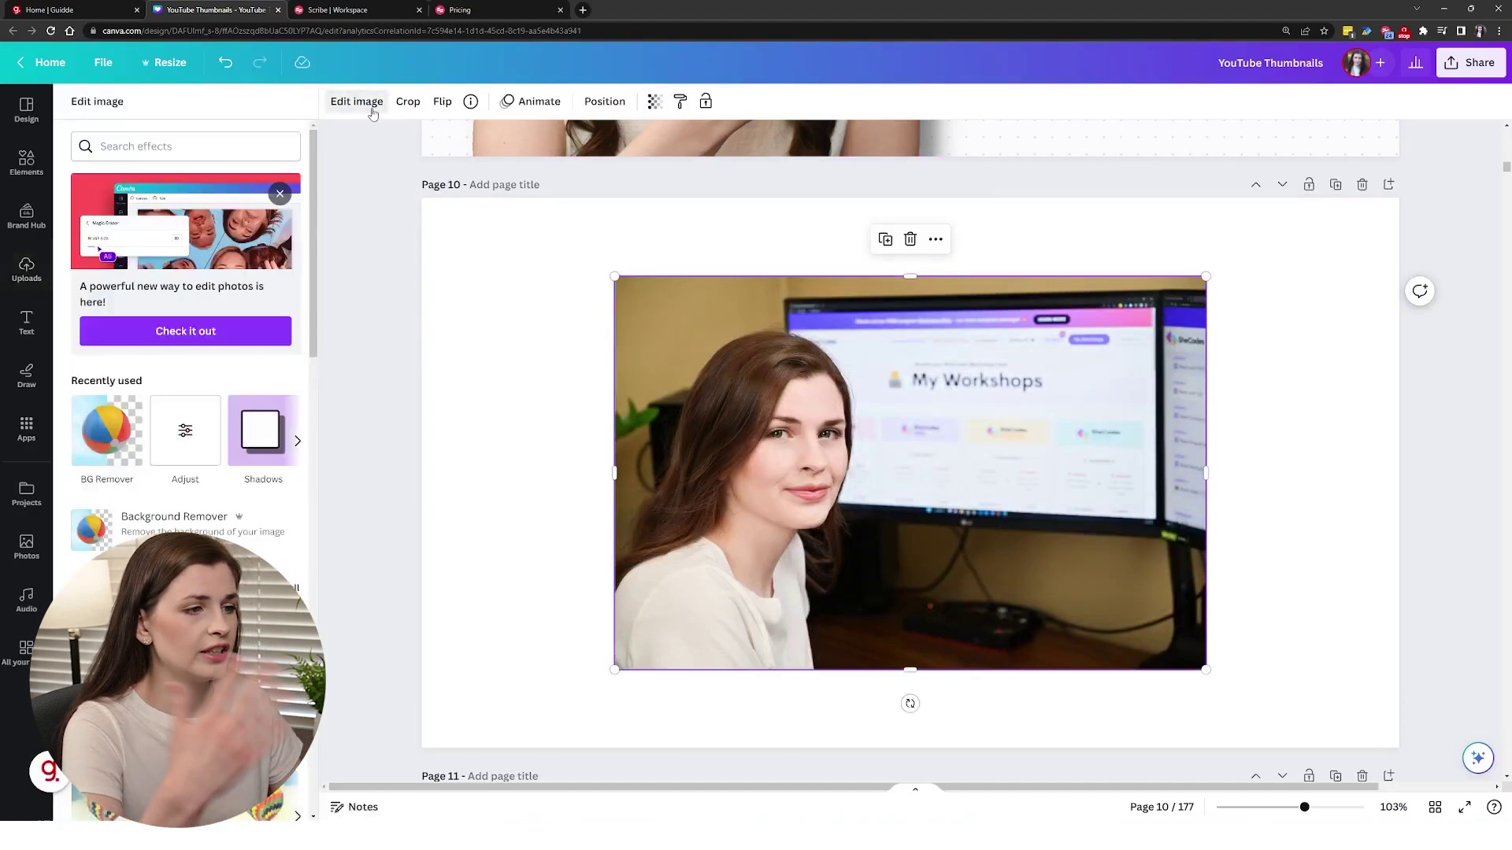
{"action": "left_click", "coordinate": [118, 448]}
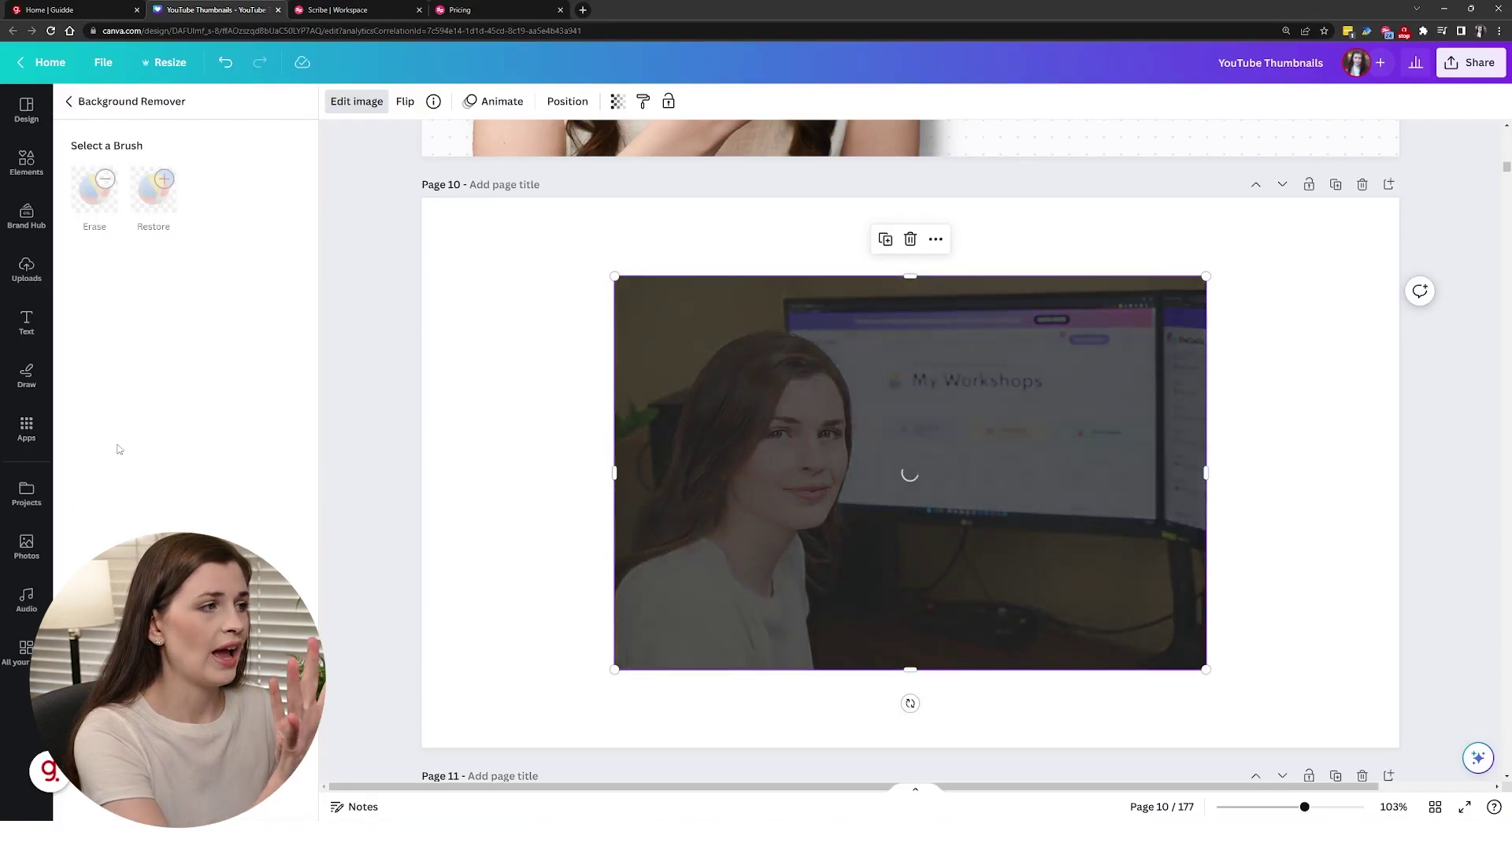
{"action": "mouse_move", "coordinate": [49, 772]}
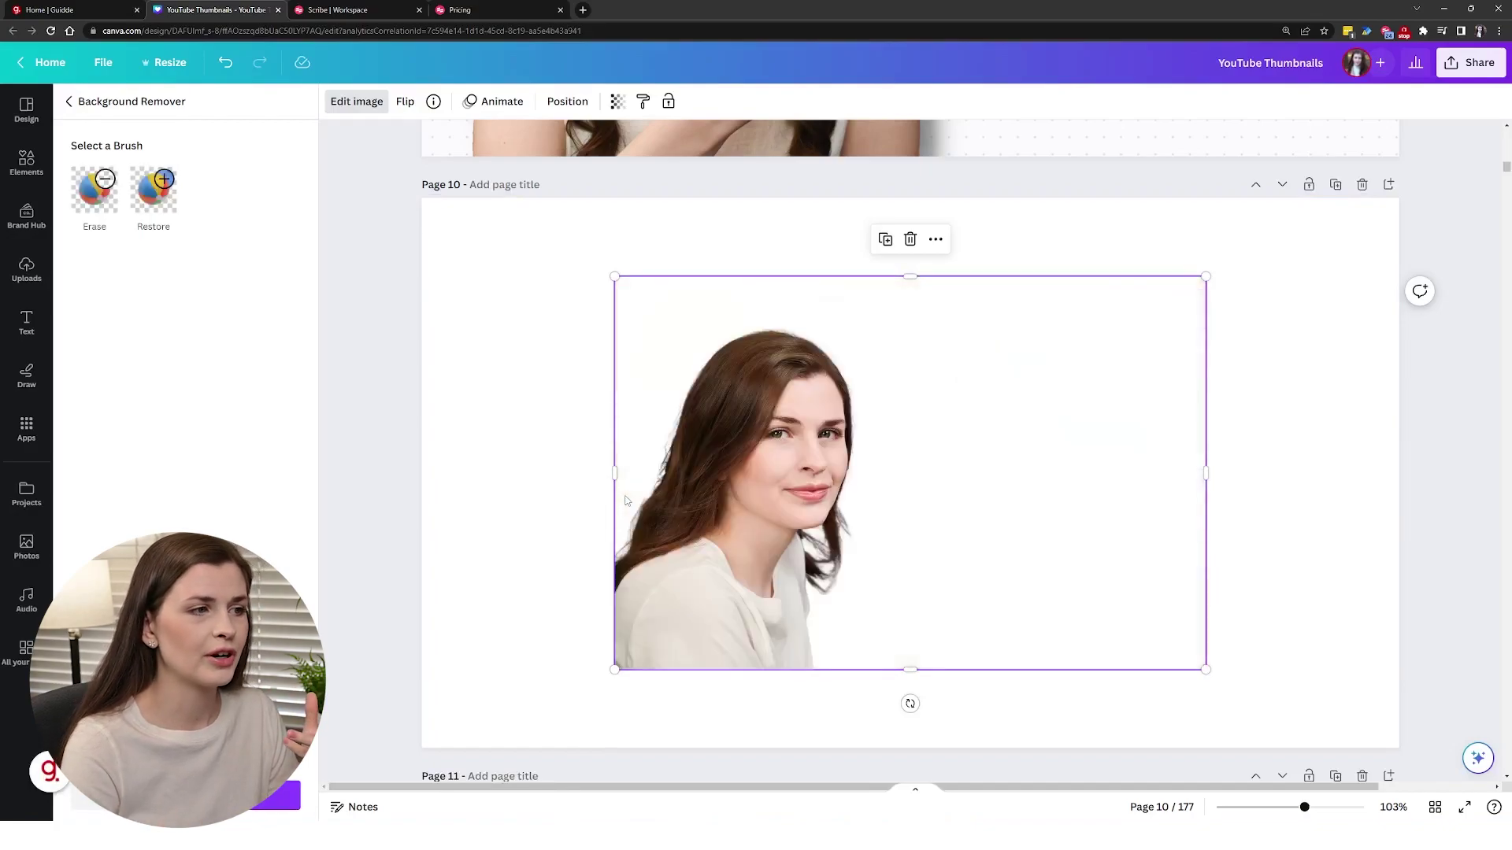
{"action": "left_click", "coordinate": [277, 791]}
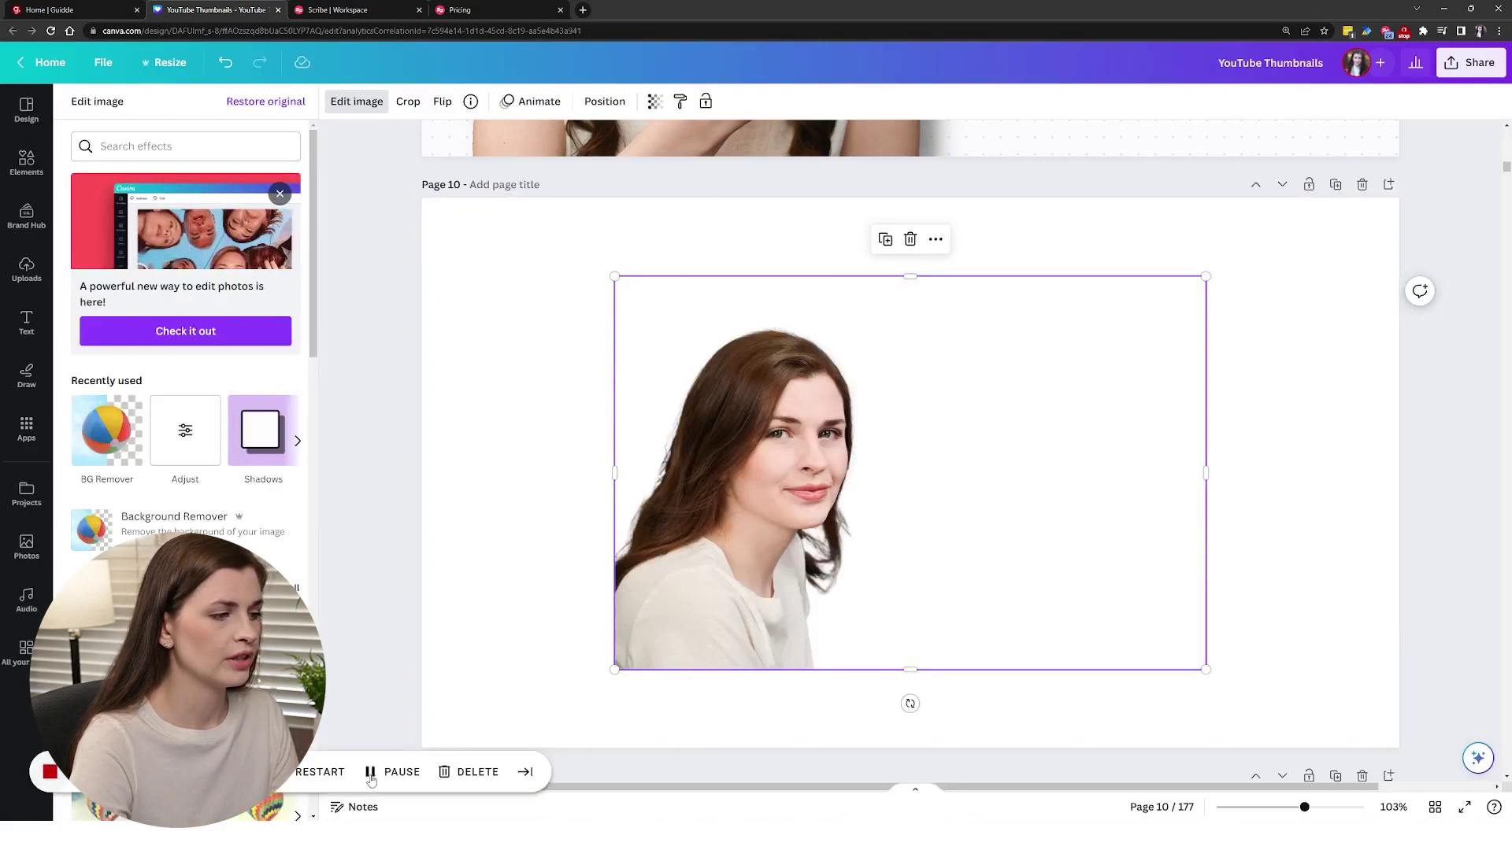
{"action": "left_click", "coordinate": [1404, 31]}
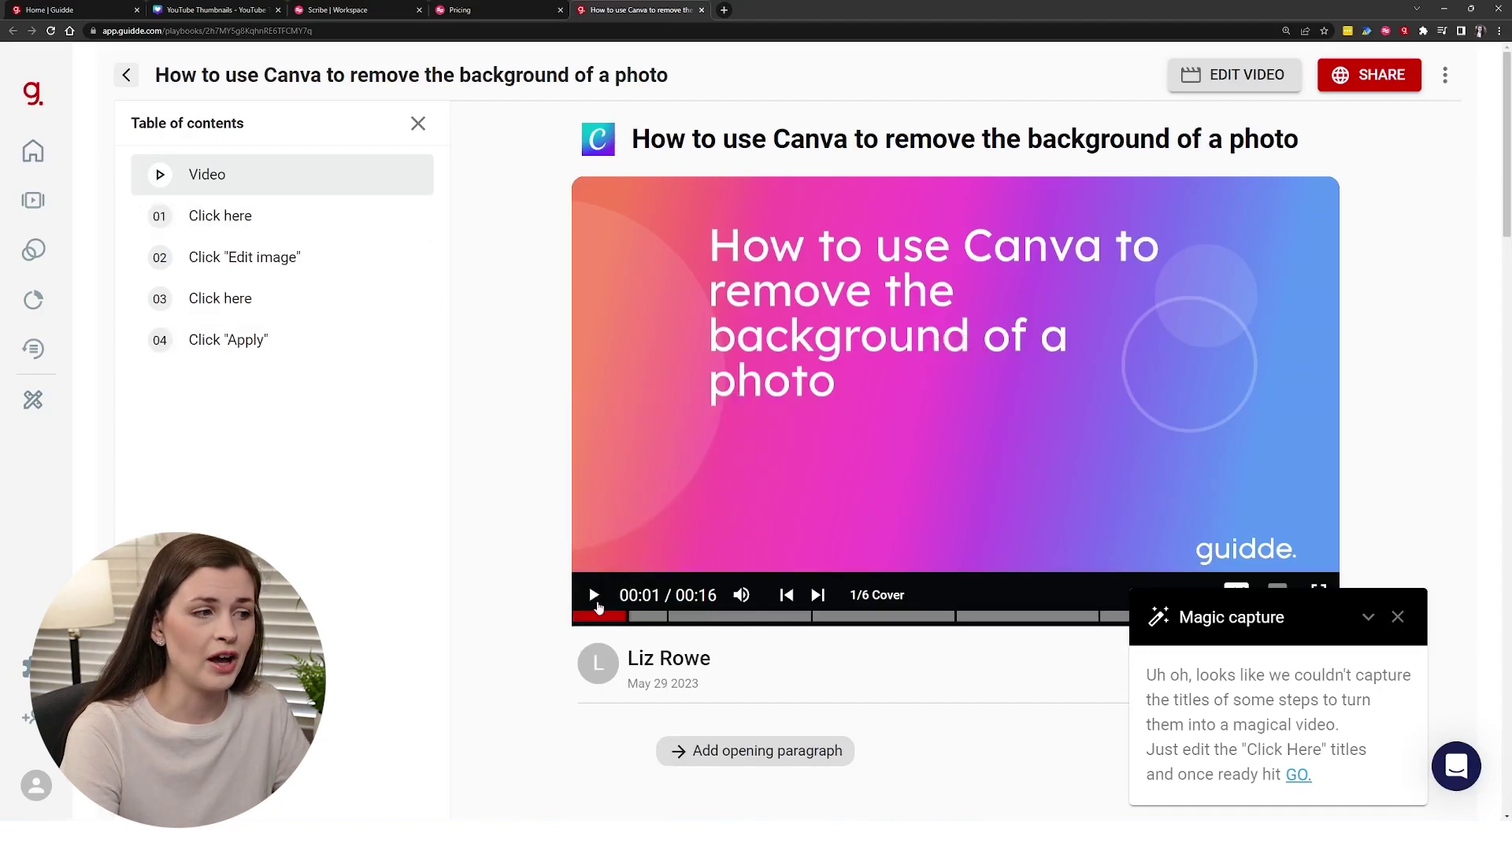
Read and close the Magic Capture notice about uncaptured step titles.
{"action": "scroll", "coordinate": [1024, 630], "scroll_direction": "down", "scroll_amount": 3}
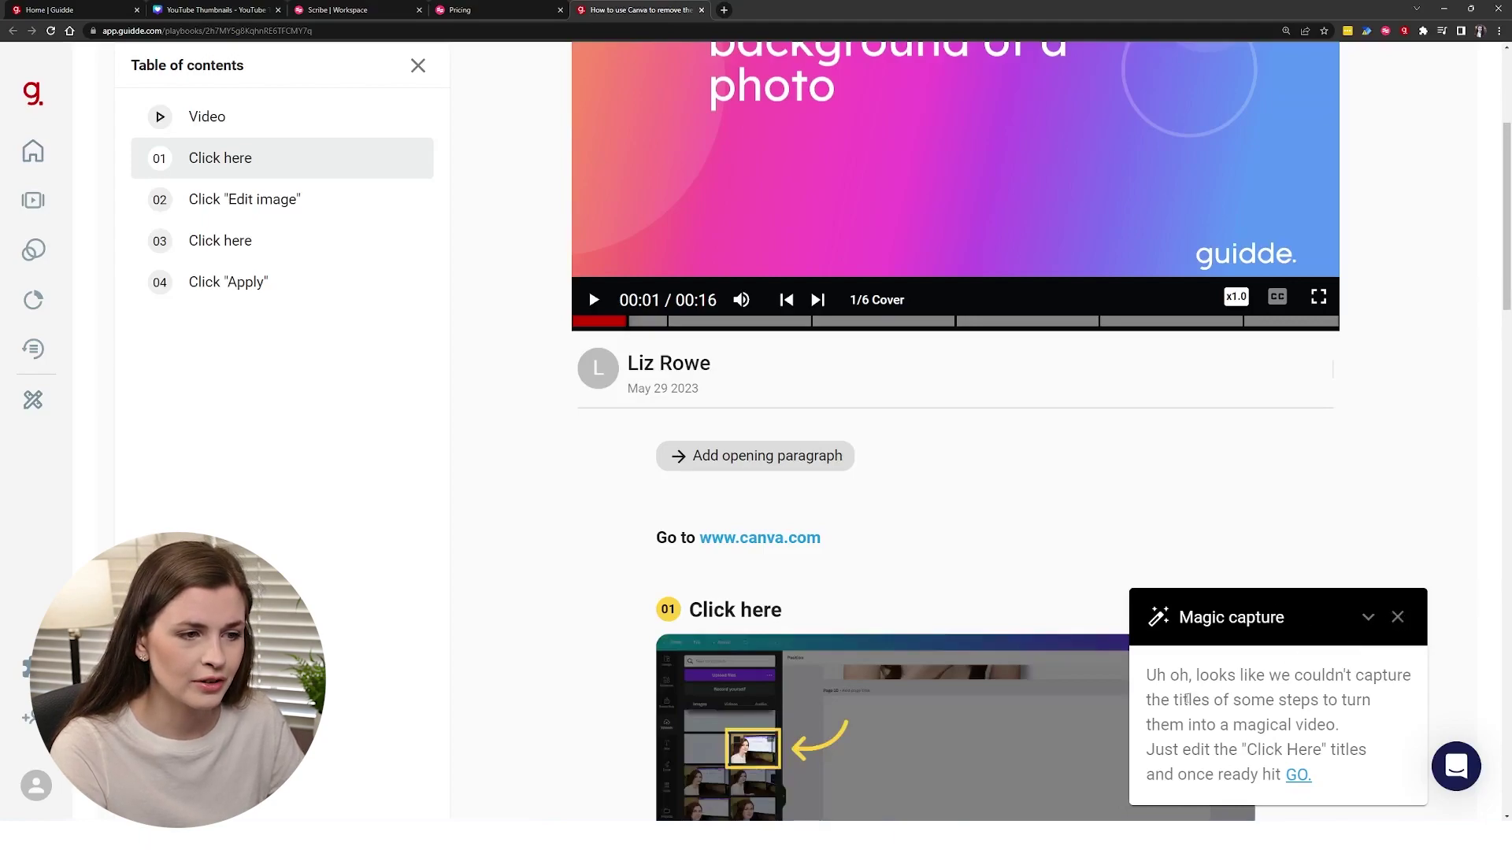
{"action": "left_click_drag", "start_coordinate": [1316, 675], "coordinate": [1365, 730]}
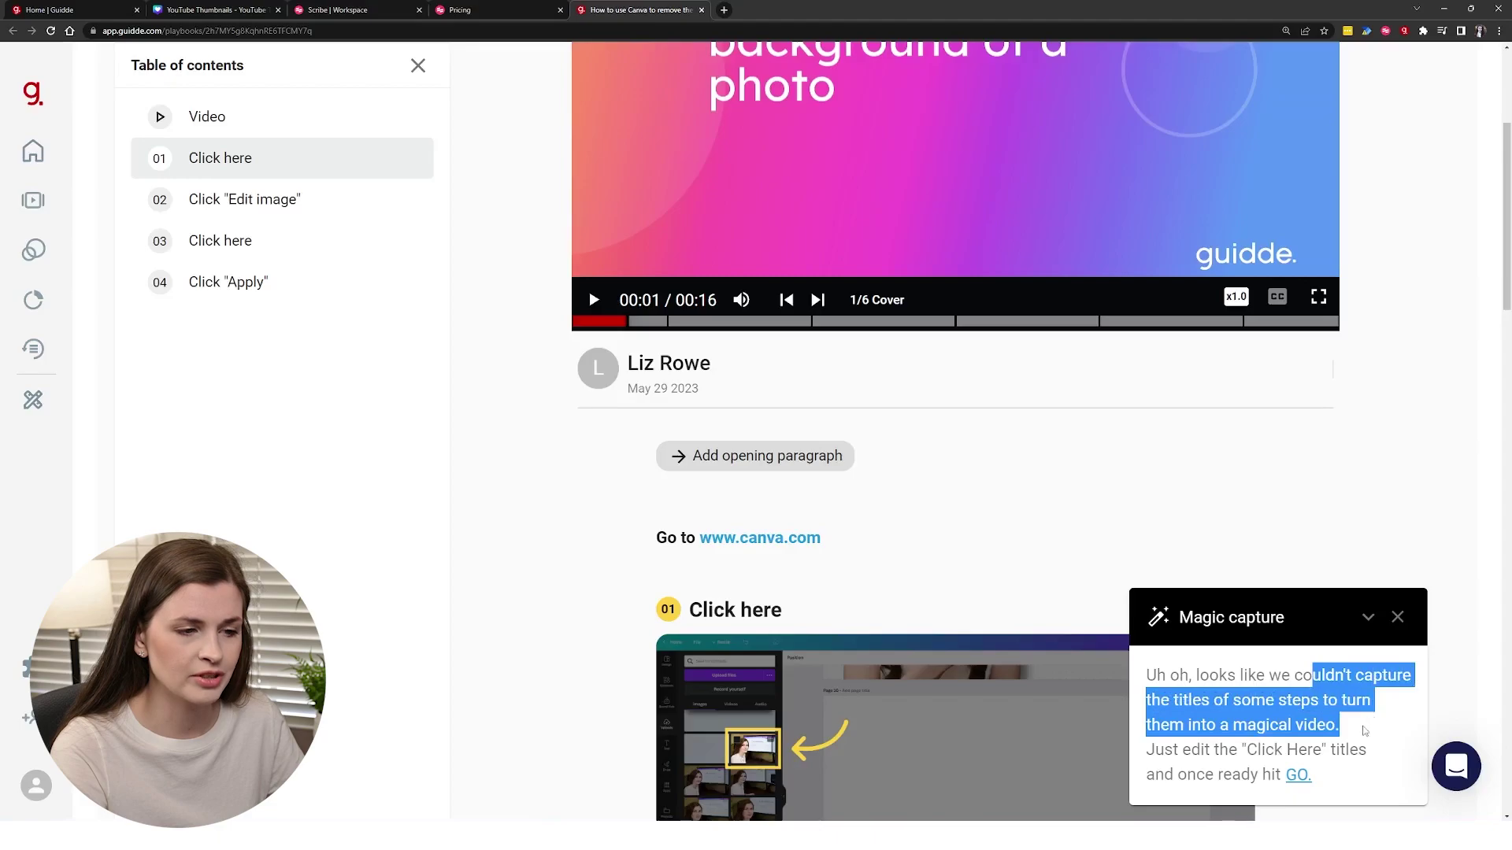
{"action": "left_click", "coordinate": [1397, 618]}
{"action": "scroll", "coordinate": [800, 331], "scroll_direction": "down", "scroll_amount": 6}
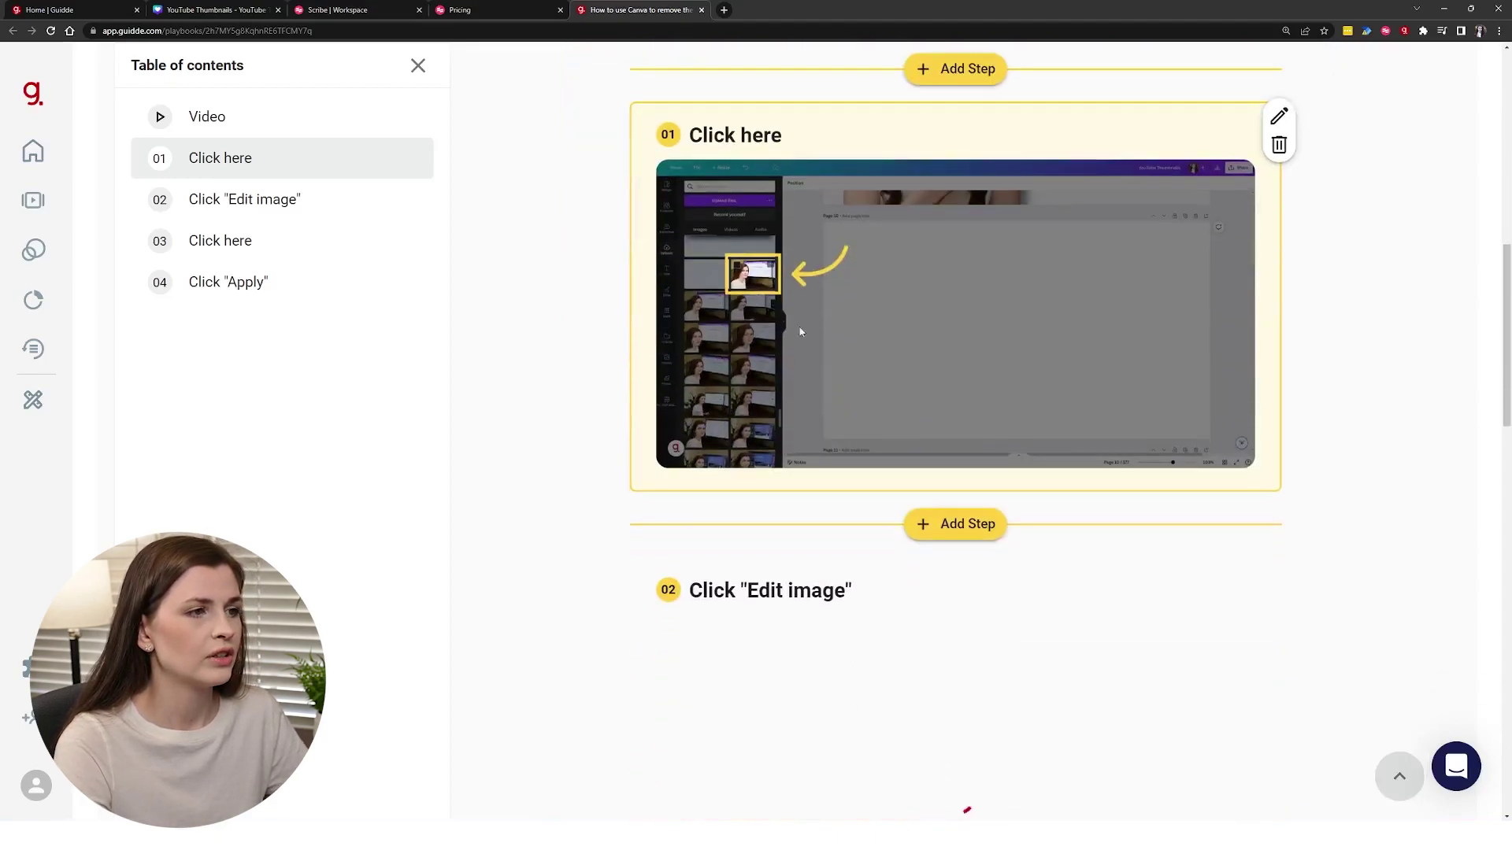
{"action": "scroll", "coordinate": [816, 268], "scroll_direction": "down", "scroll_amount": 4}
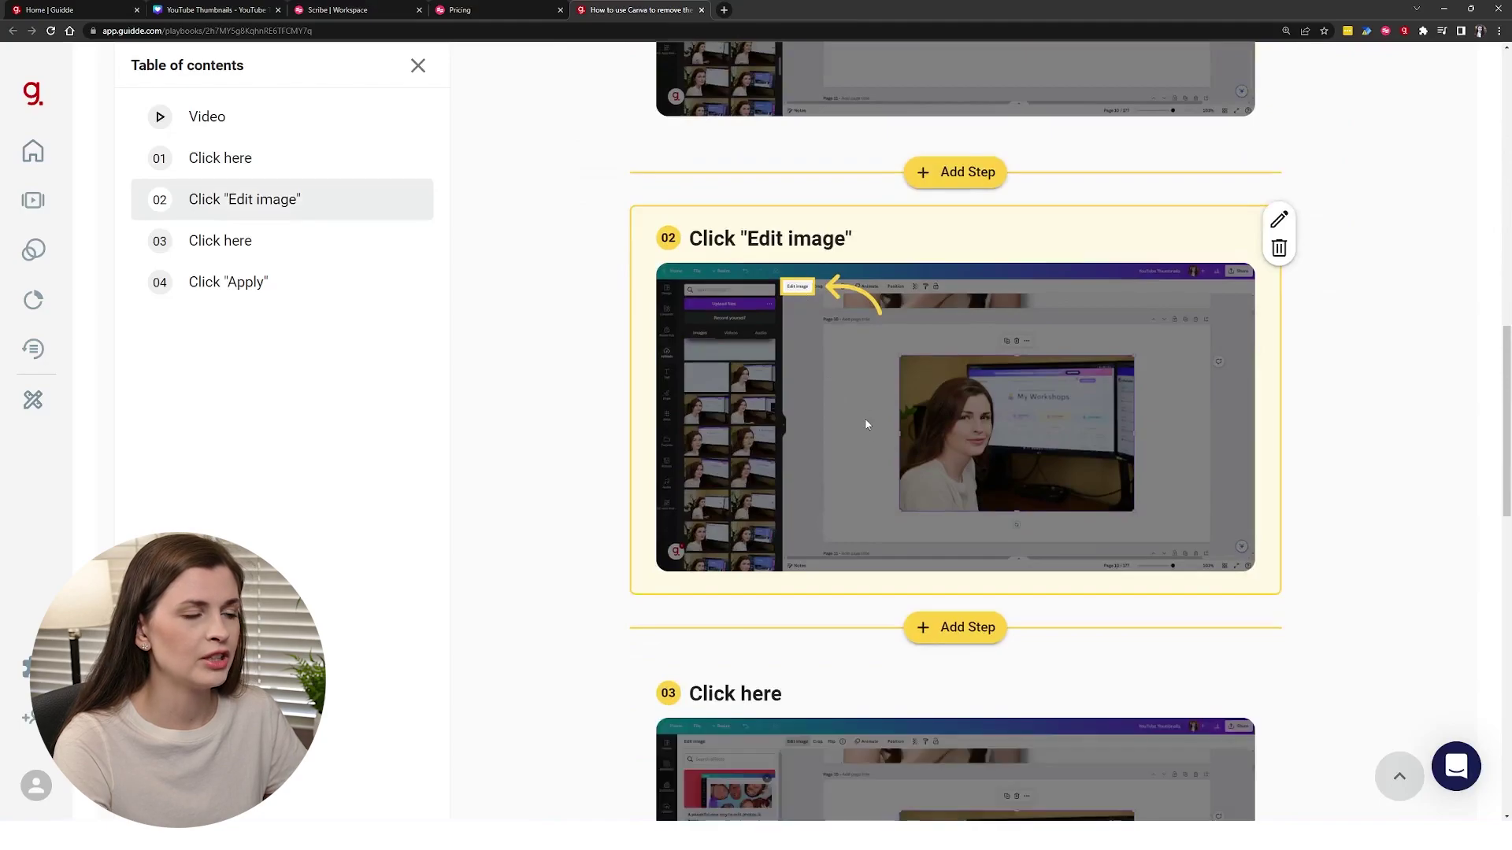
{"action": "scroll", "coordinate": [866, 425], "scroll_direction": "up", "scroll_amount": 4}
{"action": "scroll", "coordinate": [1182, 412], "scroll_direction": "up", "scroll_amount": 3}
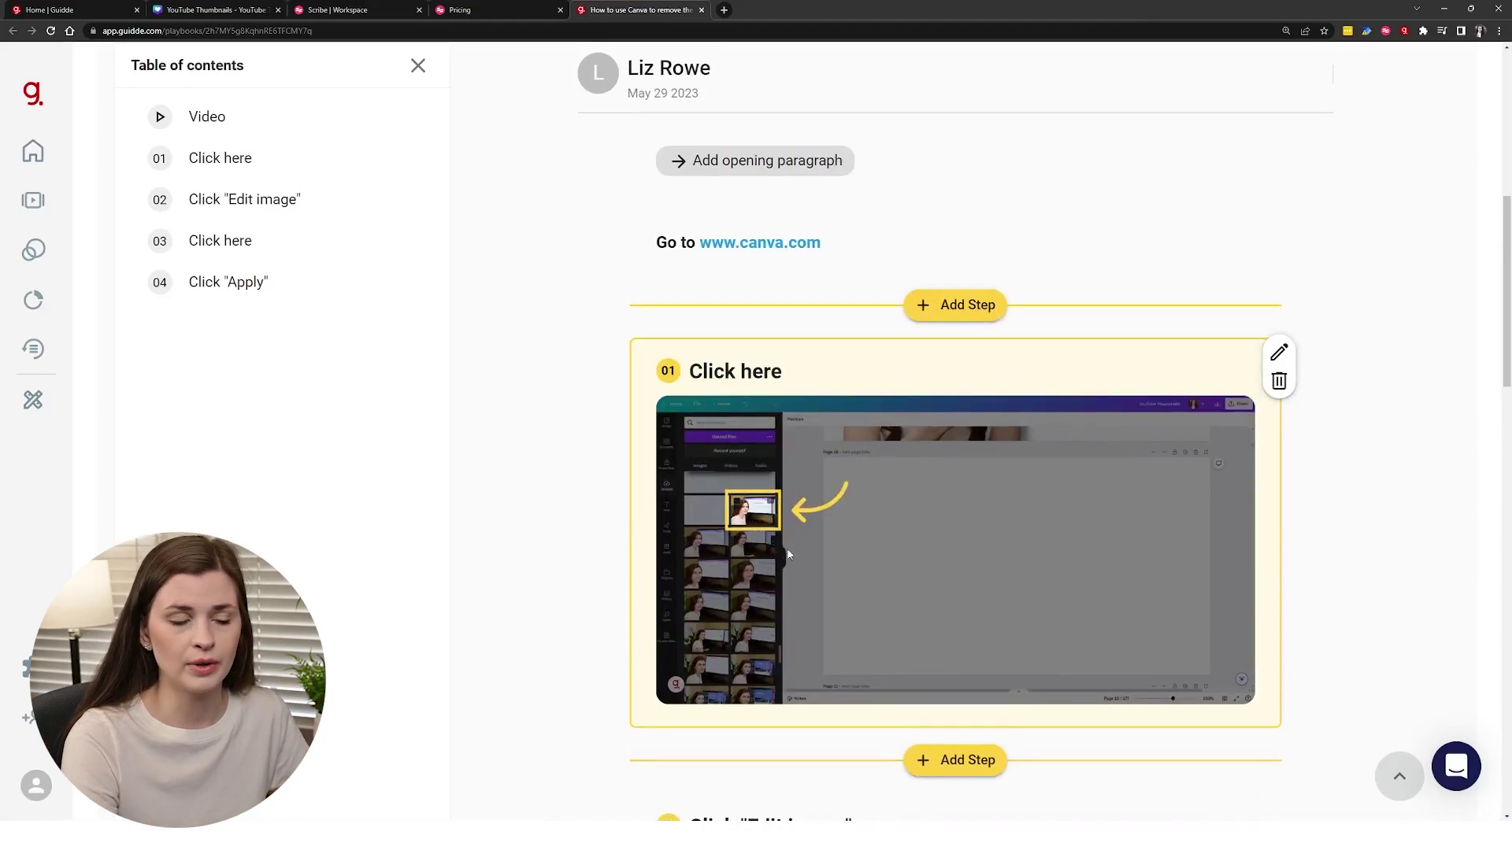
Scroll through the written steps, pause the video, then open the guide in the video editor.
{"action": "scroll", "coordinate": [809, 589], "scroll_direction": "down", "scroll_amount": 5}
{"action": "scroll", "coordinate": [809, 588], "scroll_direction": "down", "scroll_amount": 4}
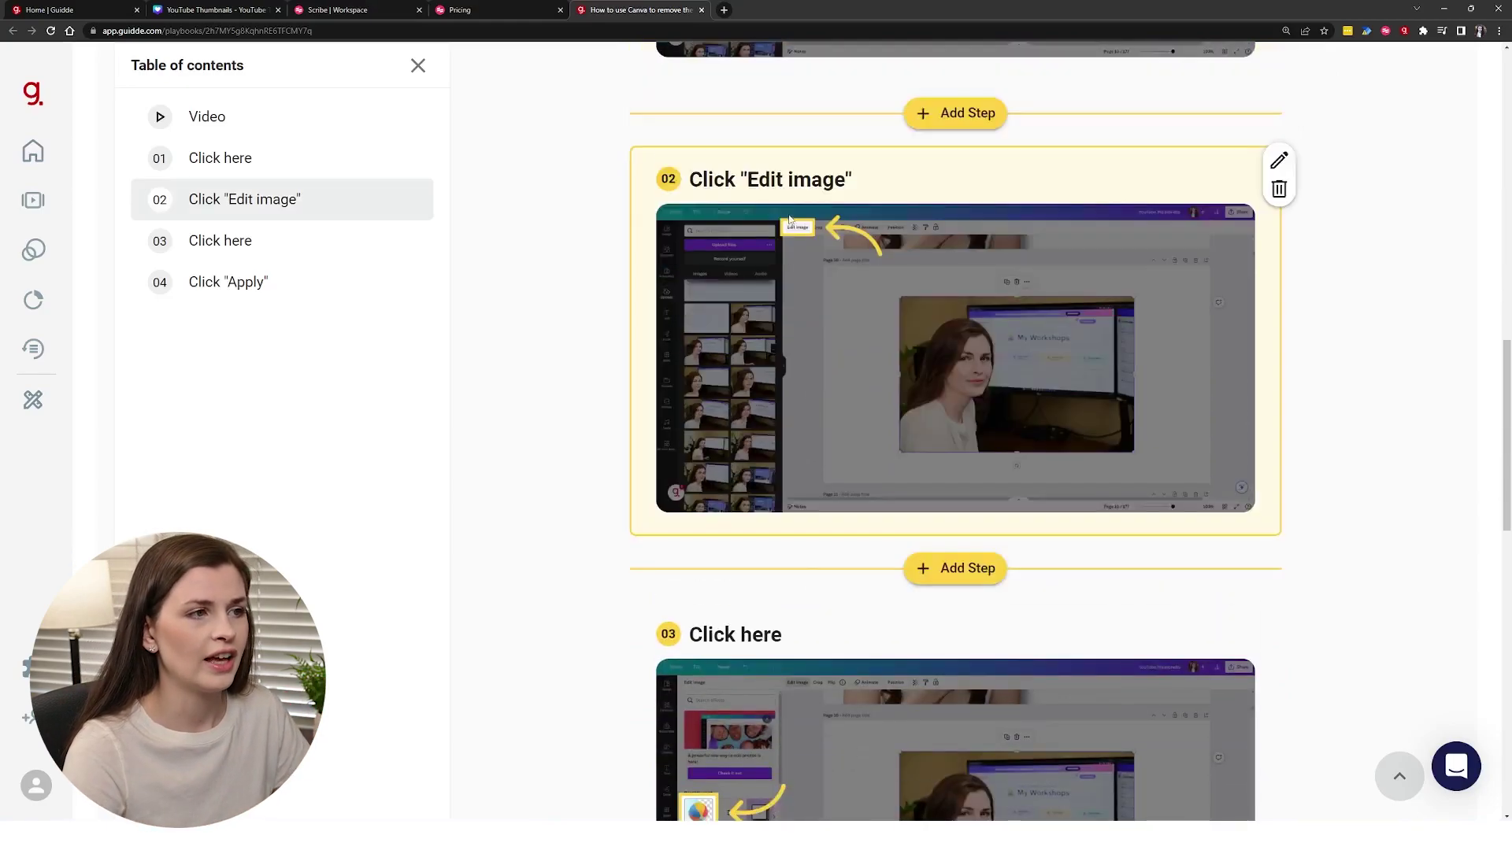
{"action": "scroll", "coordinate": [830, 527], "scroll_direction": "down", "scroll_amount": 4}
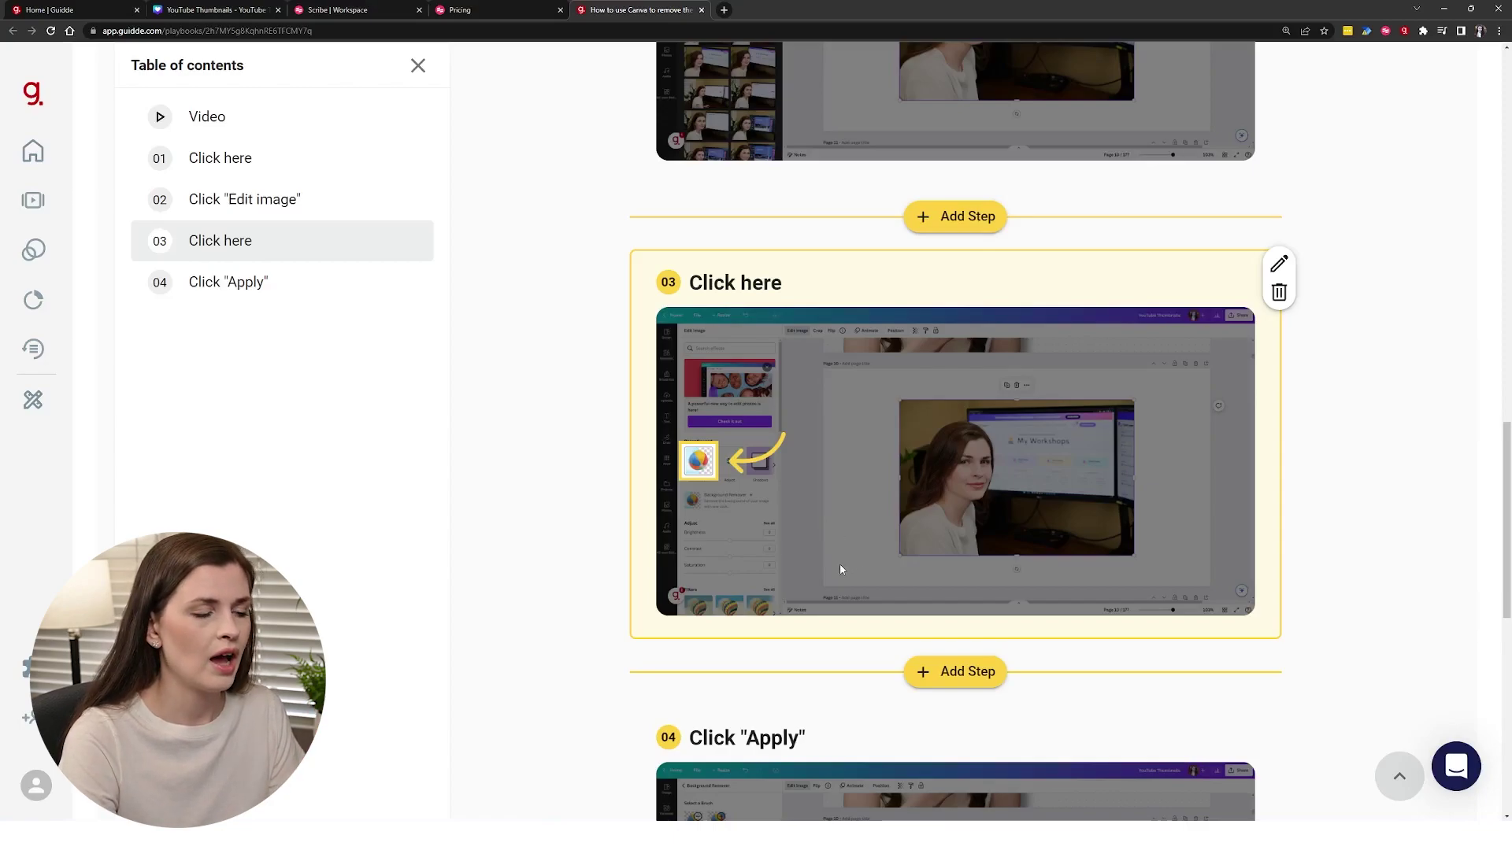
{"action": "scroll", "coordinate": [885, 564], "scroll_direction": "down", "scroll_amount": 4}
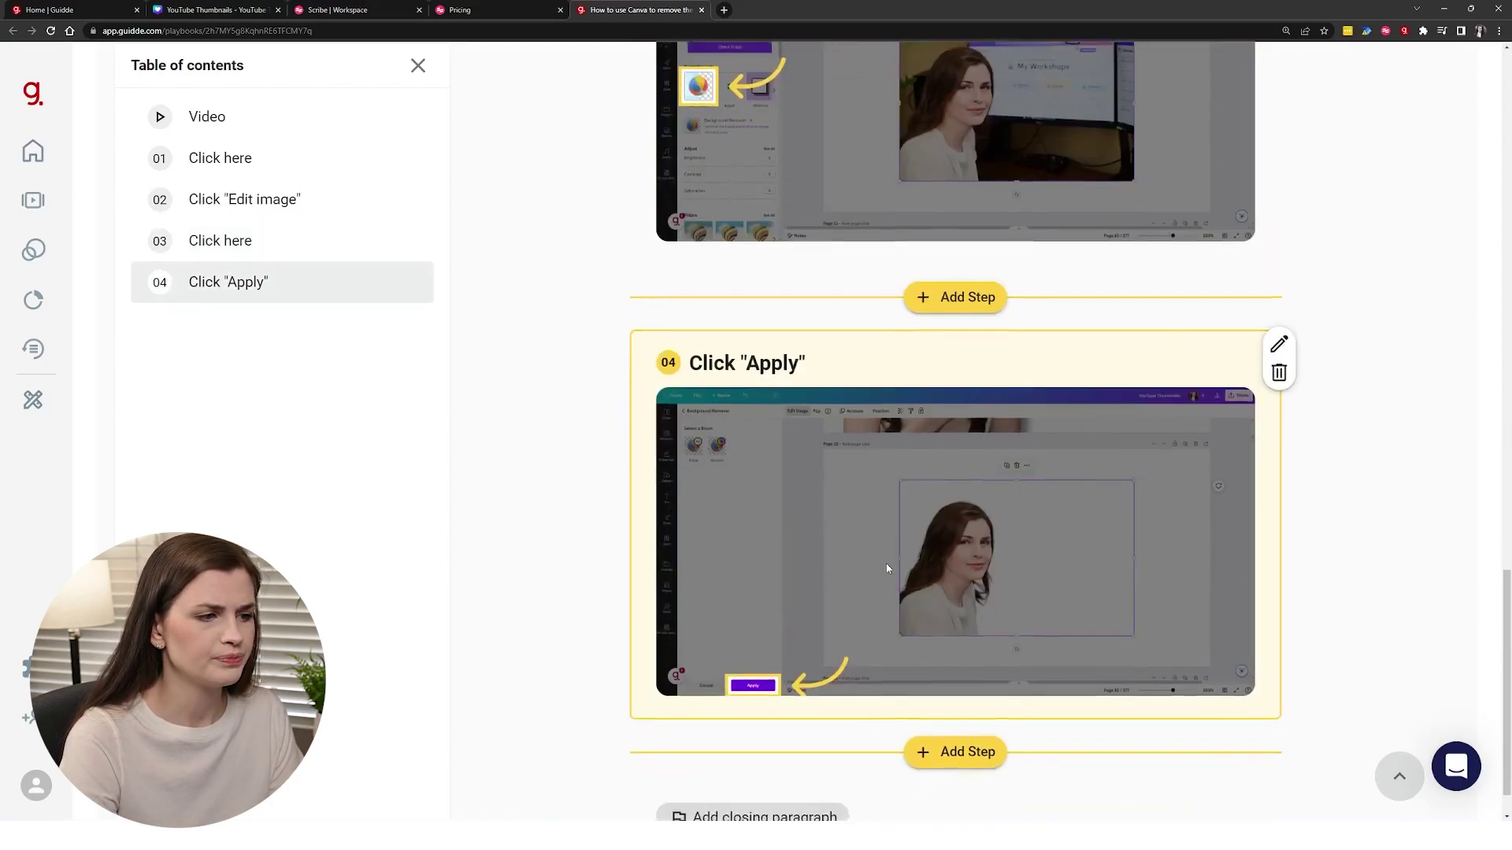
{"action": "scroll", "coordinate": [886, 564], "scroll_direction": "down", "scroll_amount": 1}
{"action": "scroll", "coordinate": [1144, 638], "scroll_direction": "up", "scroll_amount": 12}
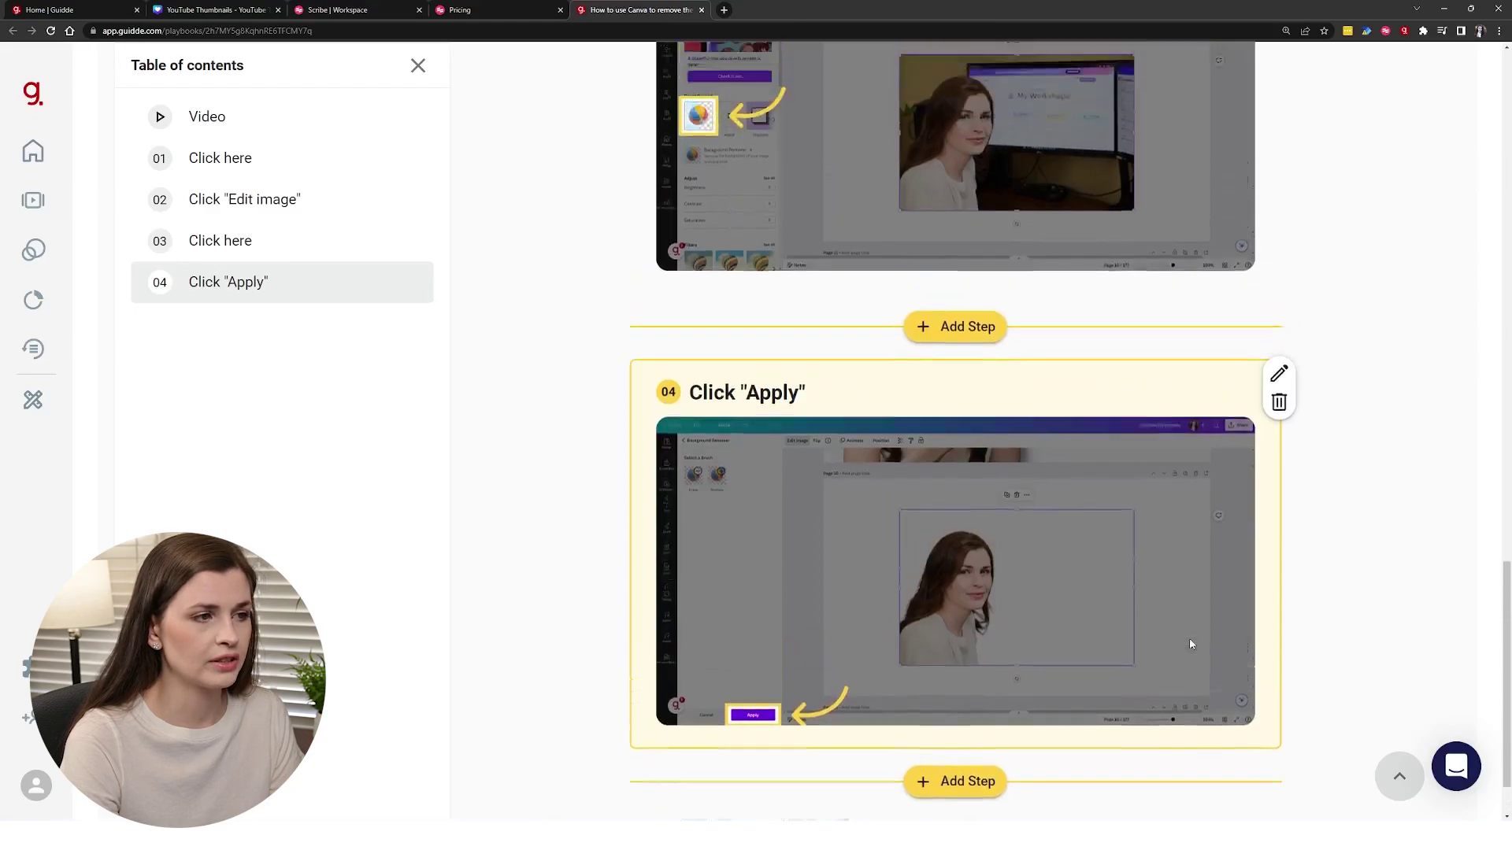
{"action": "scroll", "coordinate": [834, 547], "scroll_direction": "up", "scroll_amount": 10}
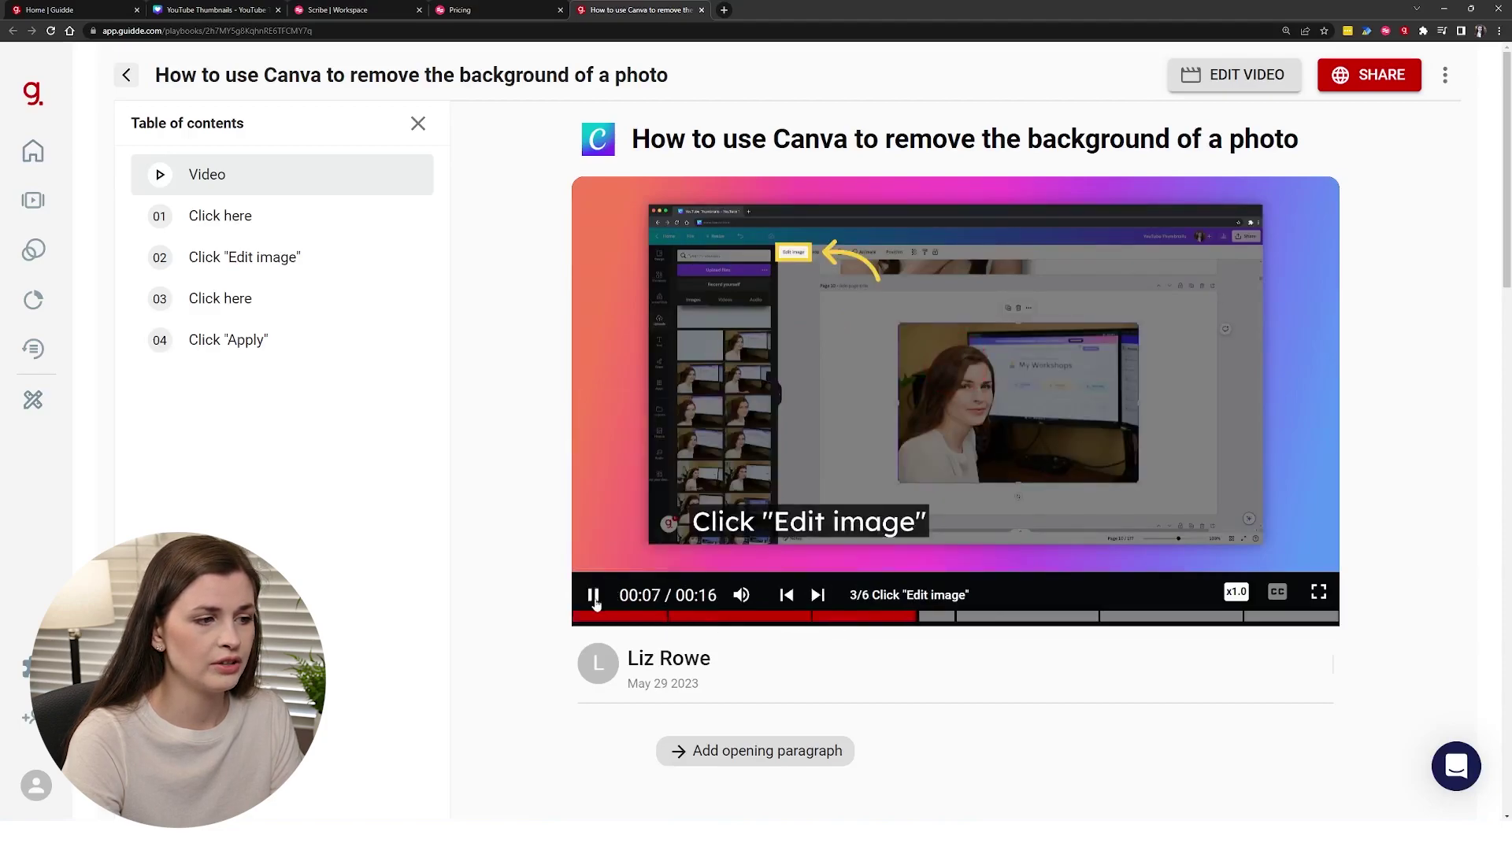
{"action": "left_click", "coordinate": [595, 600]}
{"action": "scroll", "coordinate": [935, 700], "scroll_direction": "down", "scroll_amount": 5}
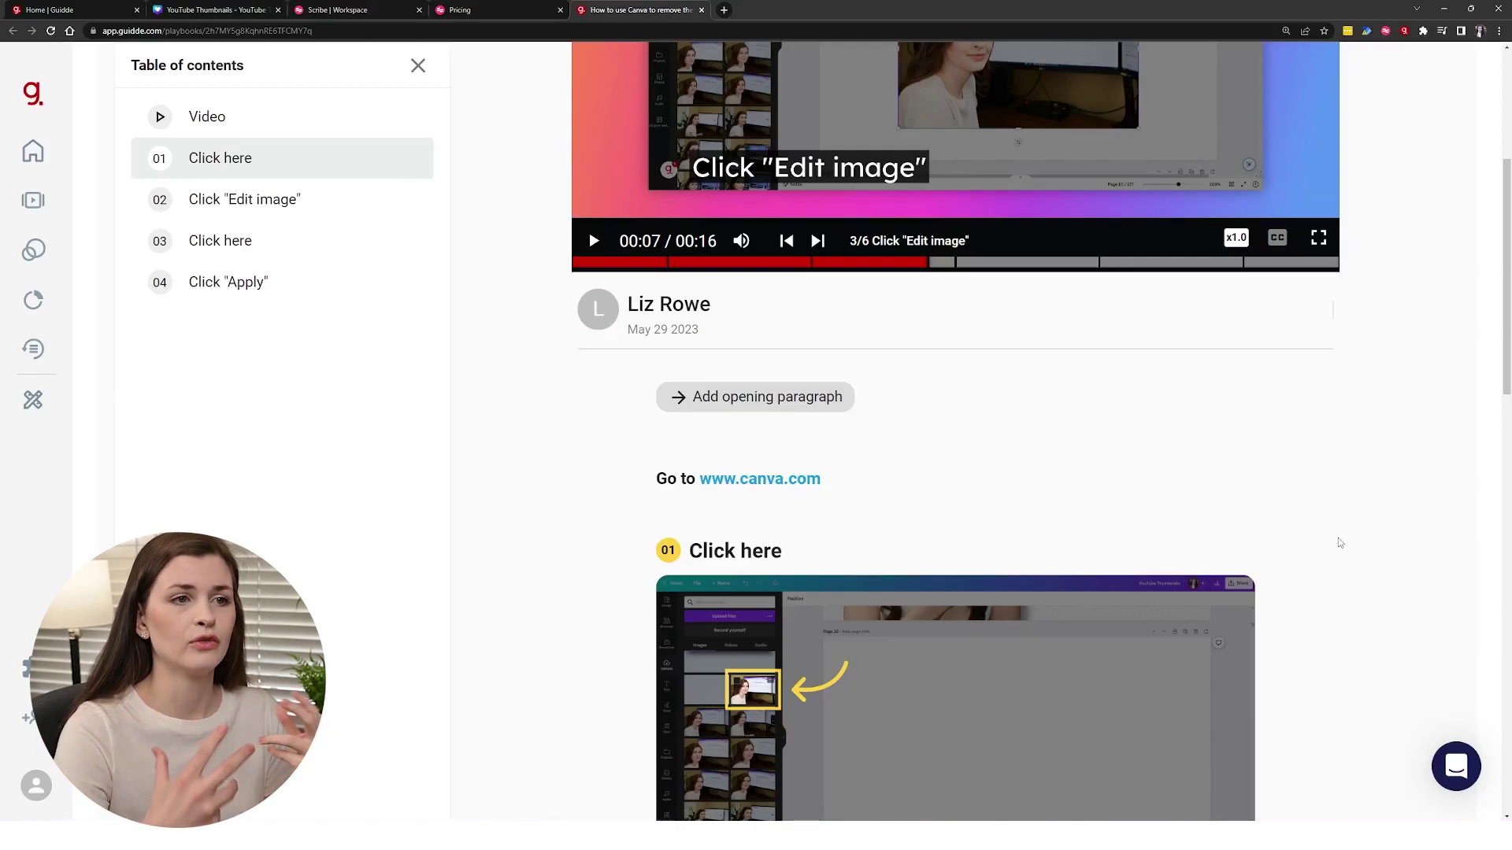
{"action": "scroll", "coordinate": [1339, 537], "scroll_direction": "up", "scroll_amount": 5}
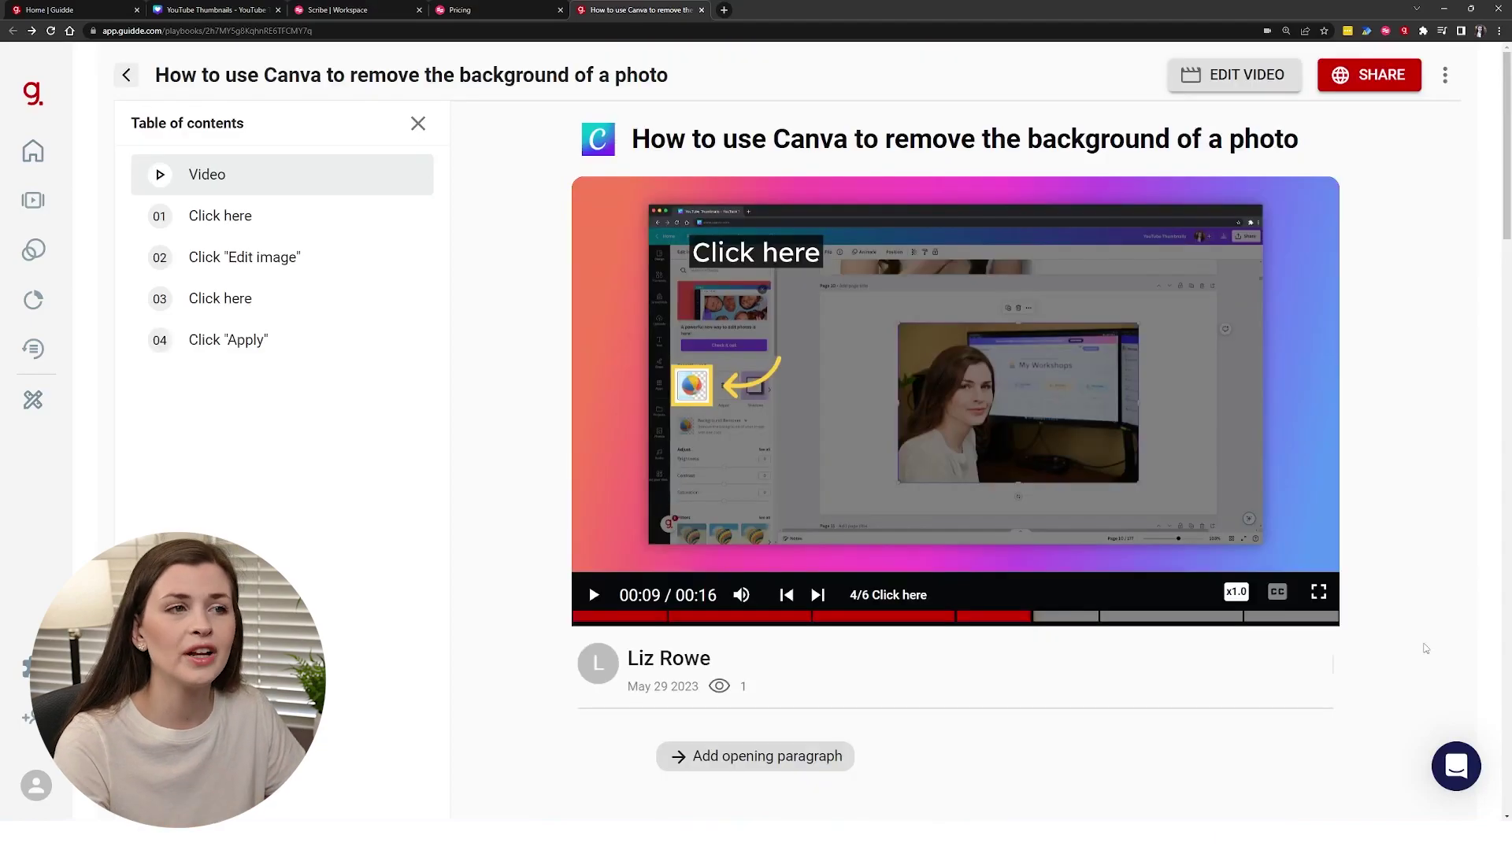
{"action": "left_click", "coordinate": [1205, 85]}
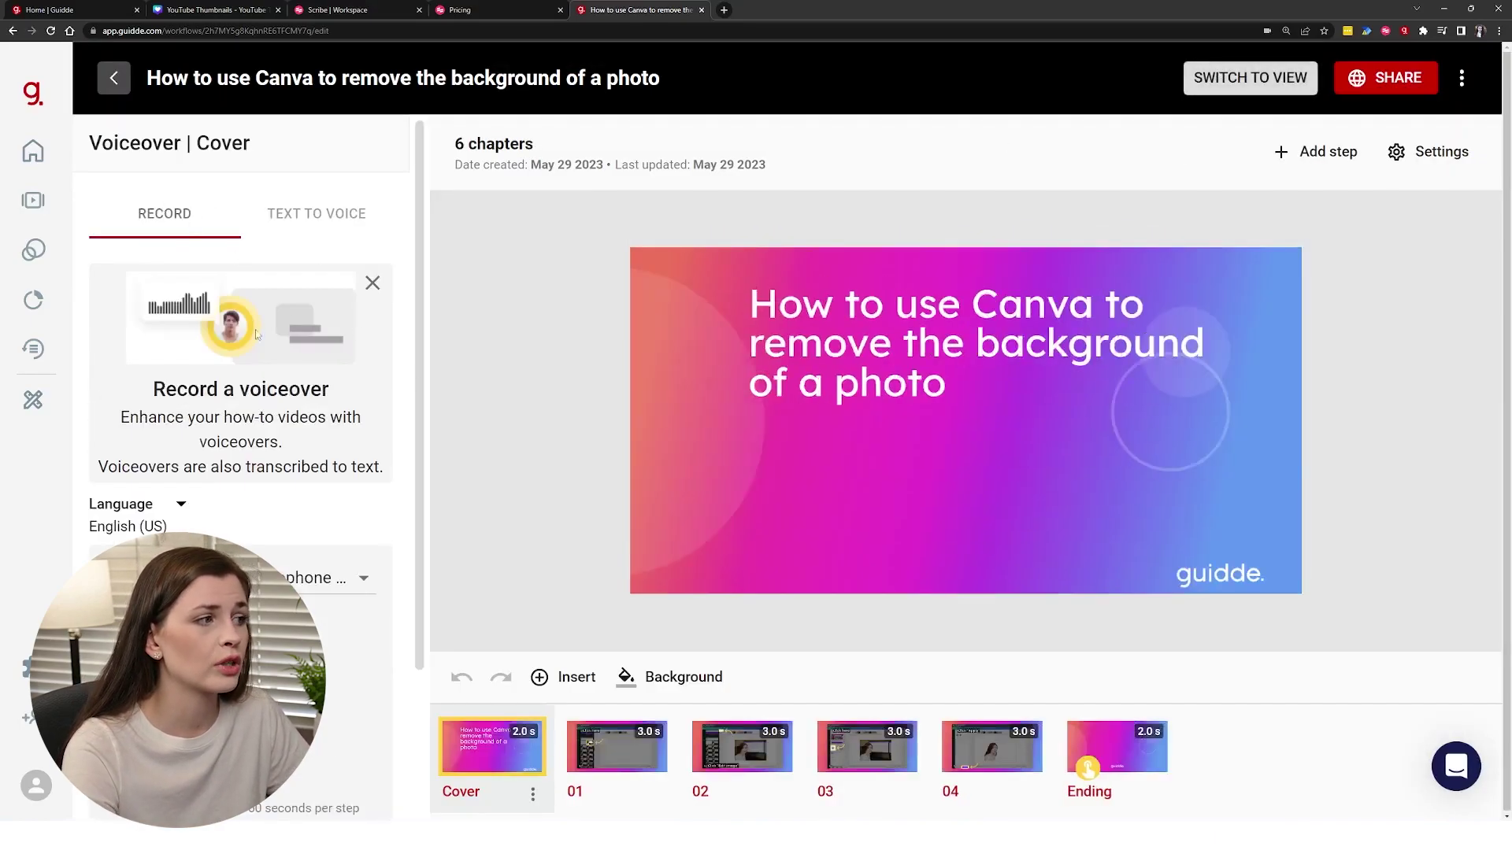
Check the cover slide's microphone list, keep the communications mic, and view the Text to Voice option.
{"action": "scroll", "coordinate": [264, 457], "scroll_direction": "down", "scroll_amount": 2}
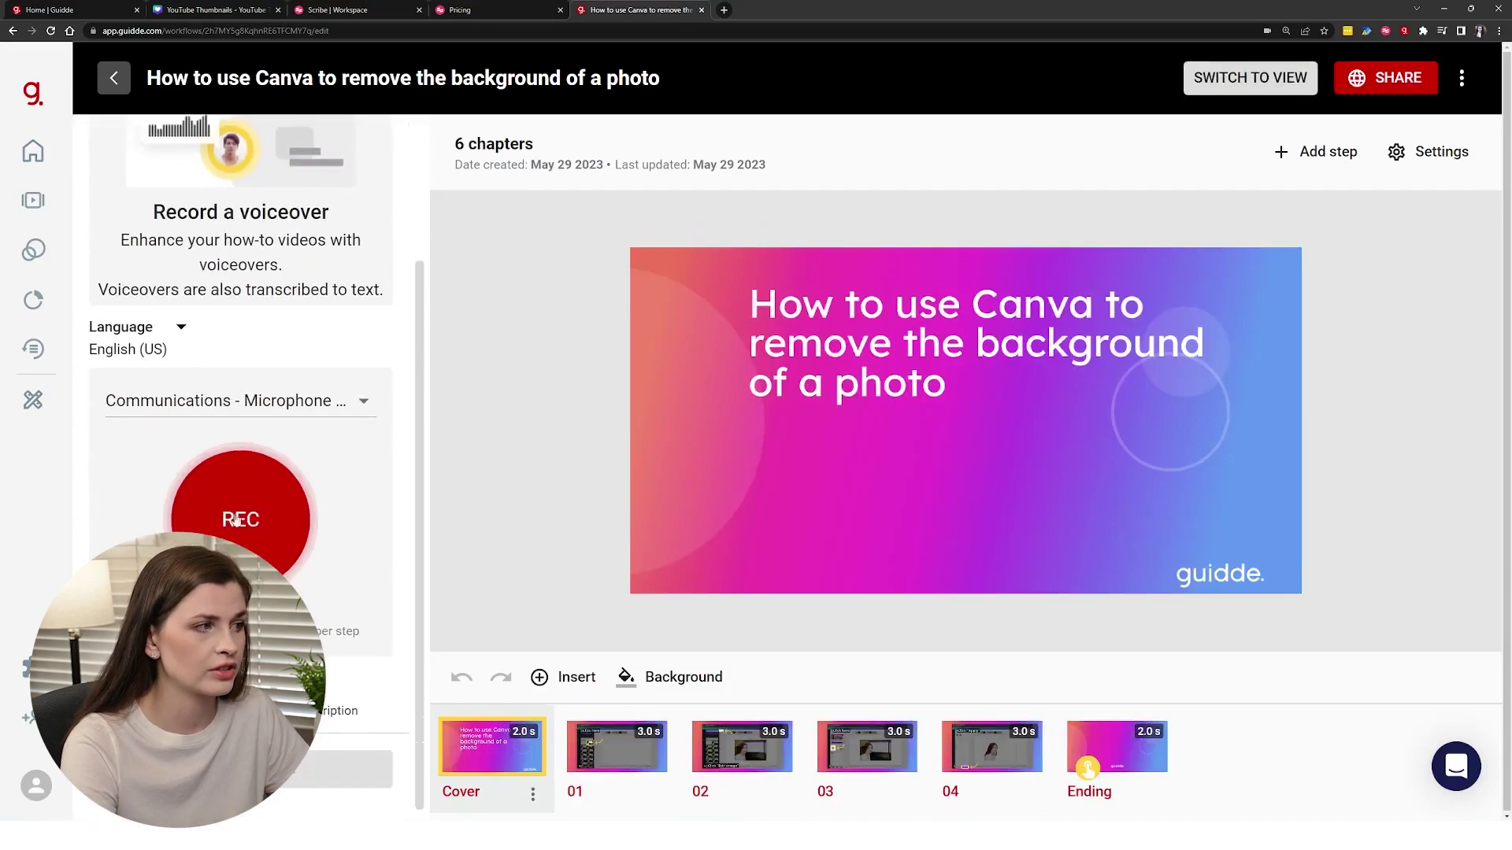
{"action": "left_click", "coordinate": [262, 402]}
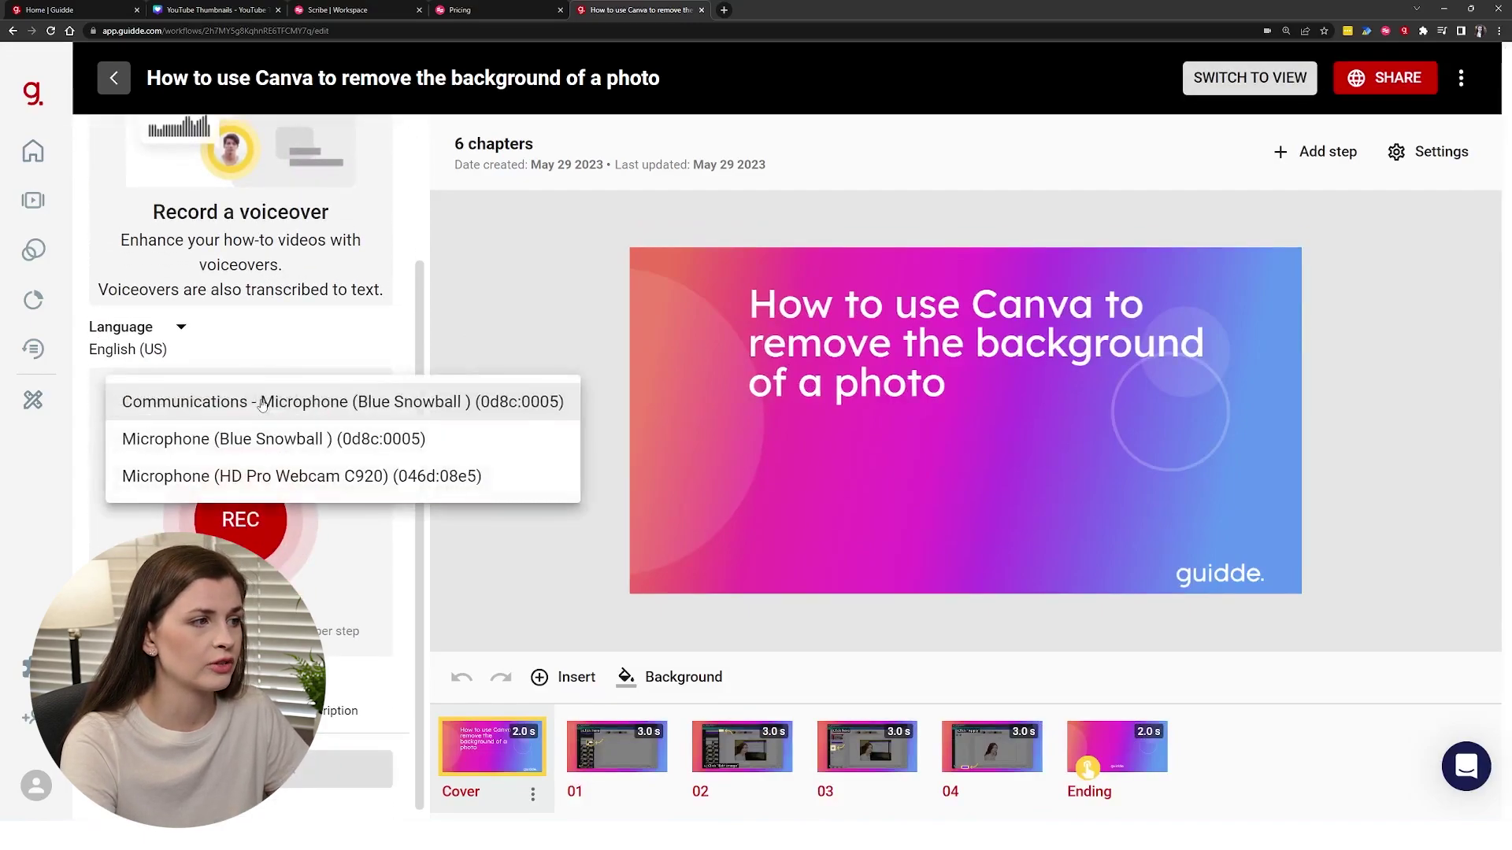
{"action": "left_click", "coordinate": [262, 403]}
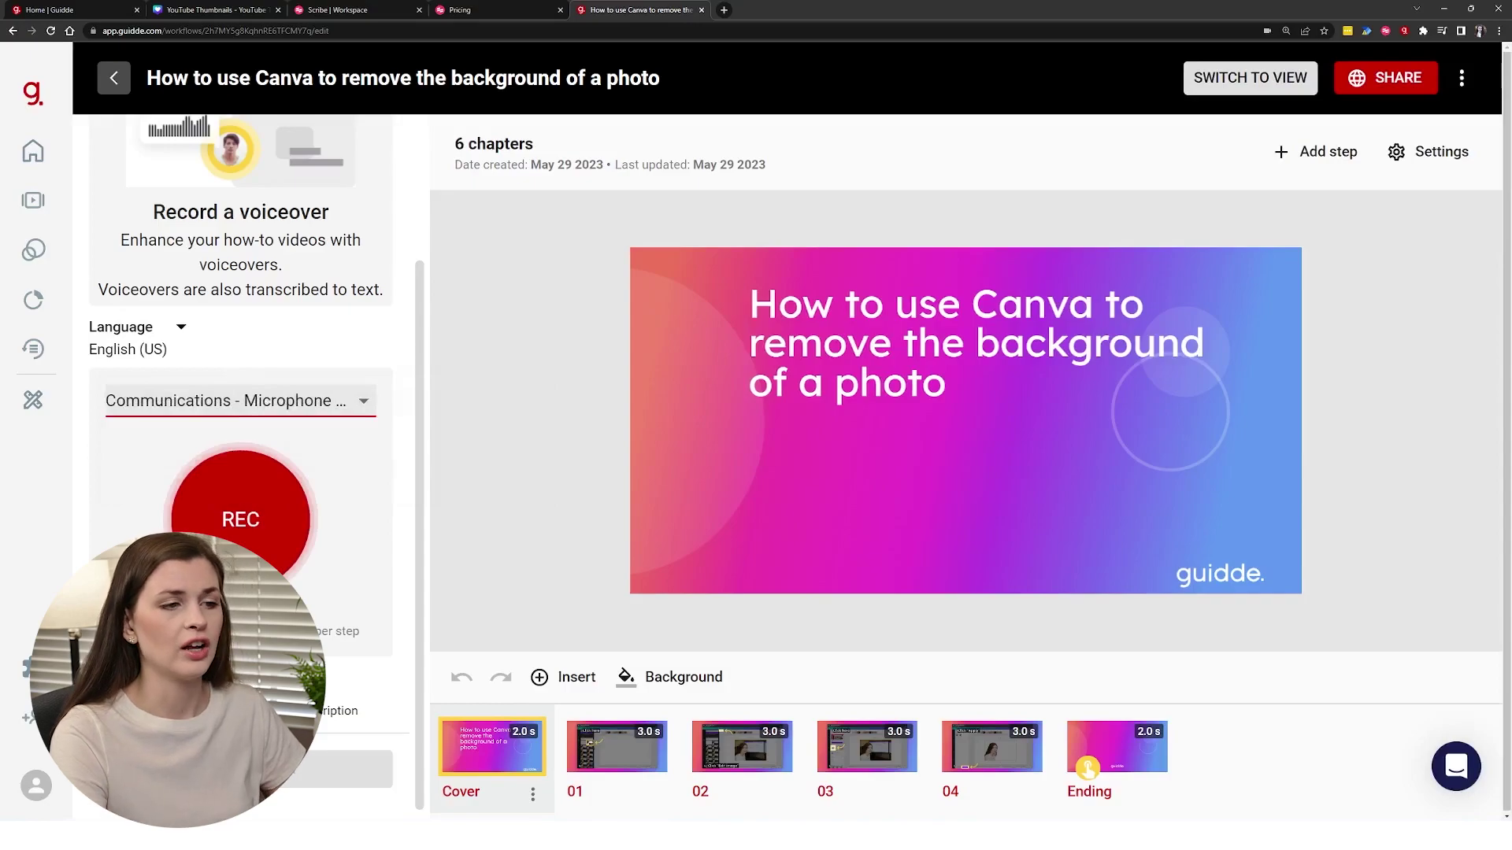
{"action": "scroll", "coordinate": [240, 394], "scroll_direction": "up", "scroll_amount": 3}
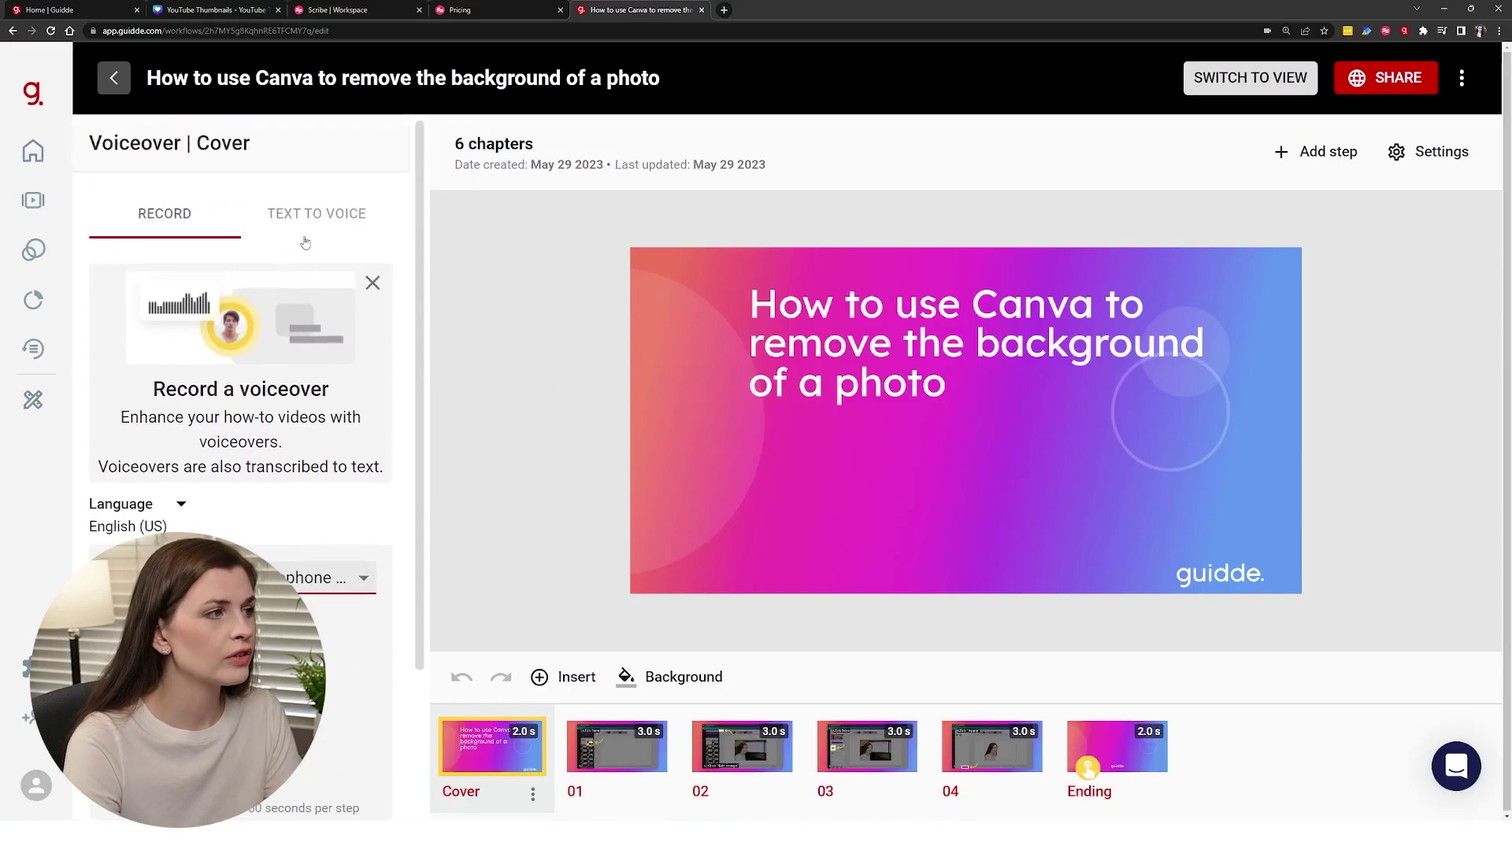
{"action": "left_click", "coordinate": [317, 211]}
{"action": "scroll", "coordinate": [149, 490], "scroll_direction": "down", "scroll_amount": 3}
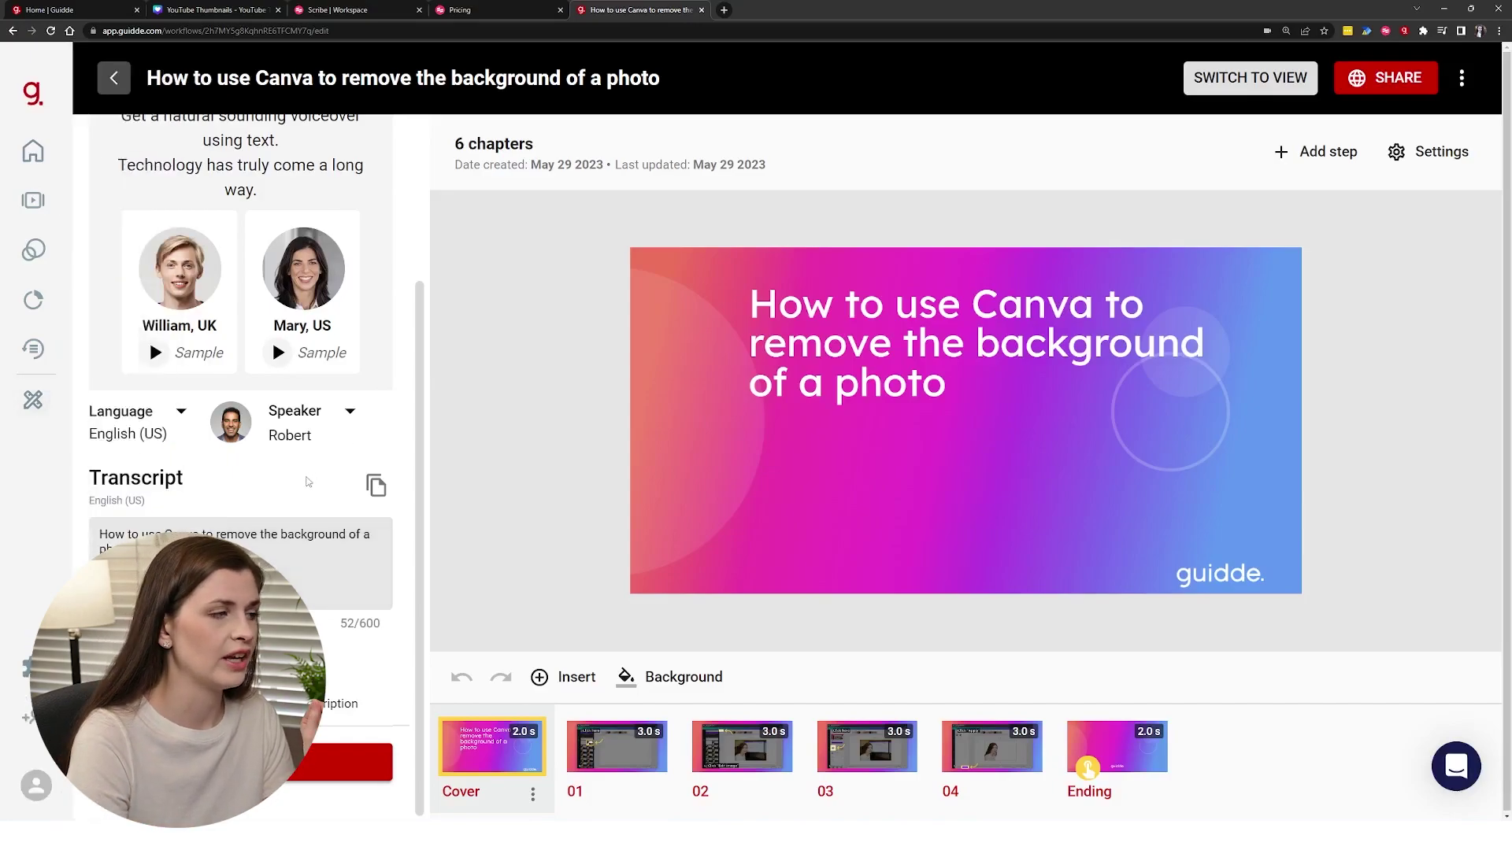
{"action": "scroll", "coordinate": [237, 354], "scroll_direction": "up", "scroll_amount": 3}
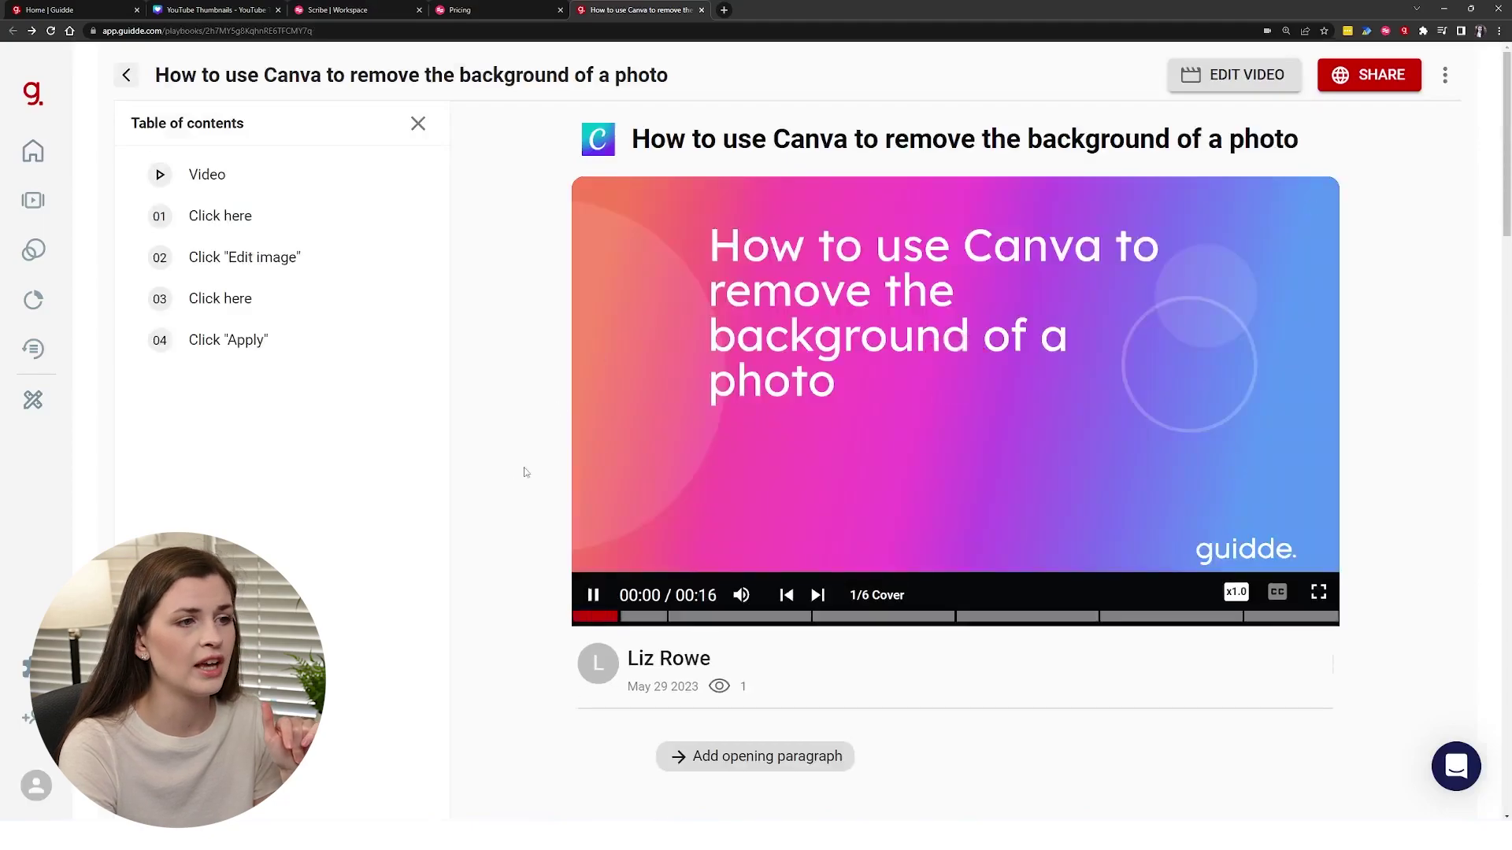
{"action": "left_click", "coordinate": [594, 604]}
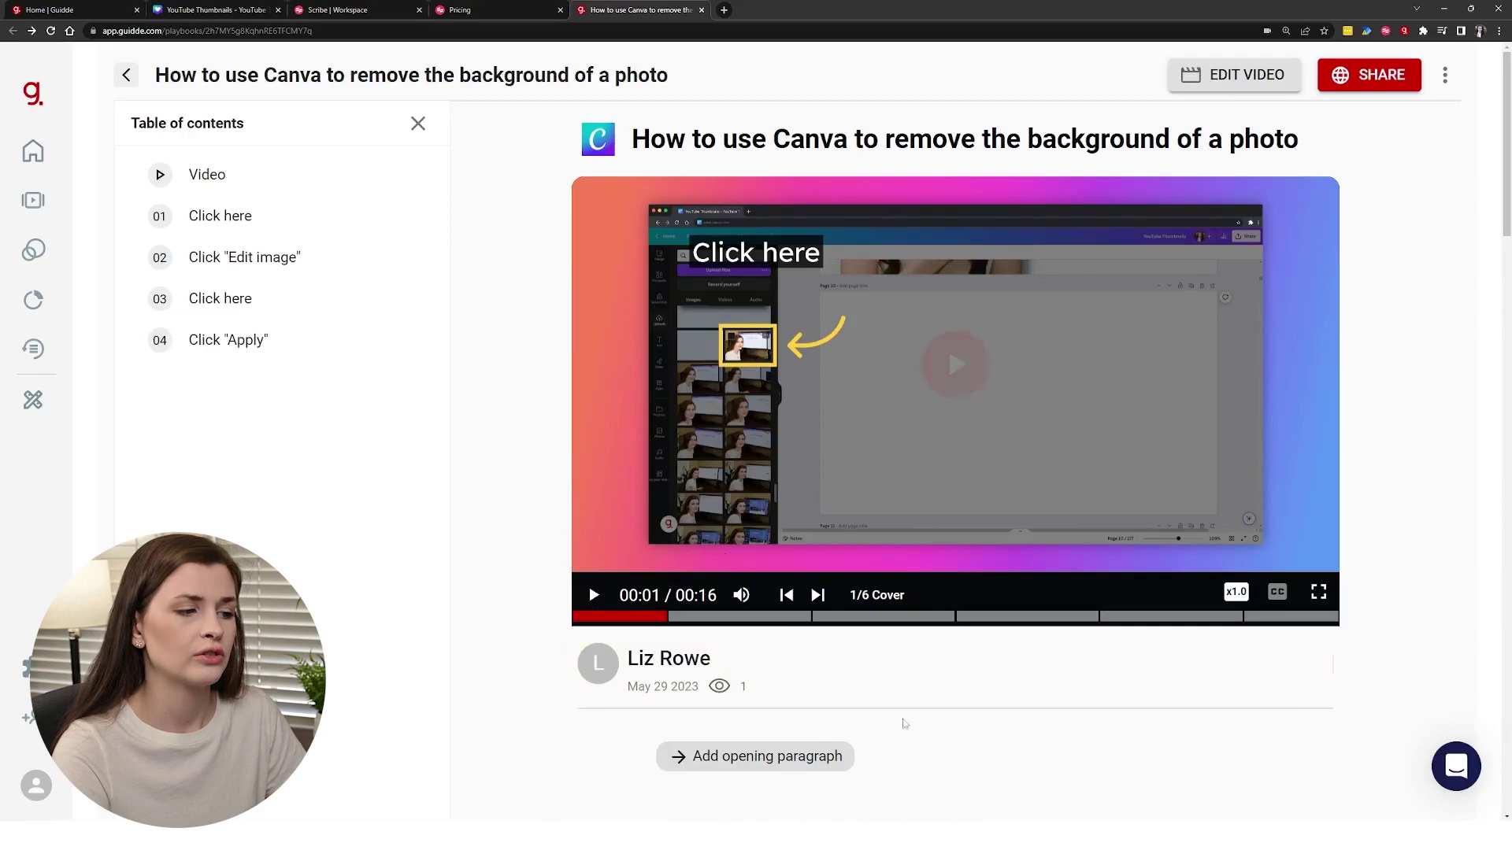
{"action": "scroll", "coordinate": [1362, 645], "scroll_direction": "down", "scroll_amount": 5}
{"action": "scroll", "coordinate": [776, 378], "scroll_direction": "down", "scroll_amount": 4}
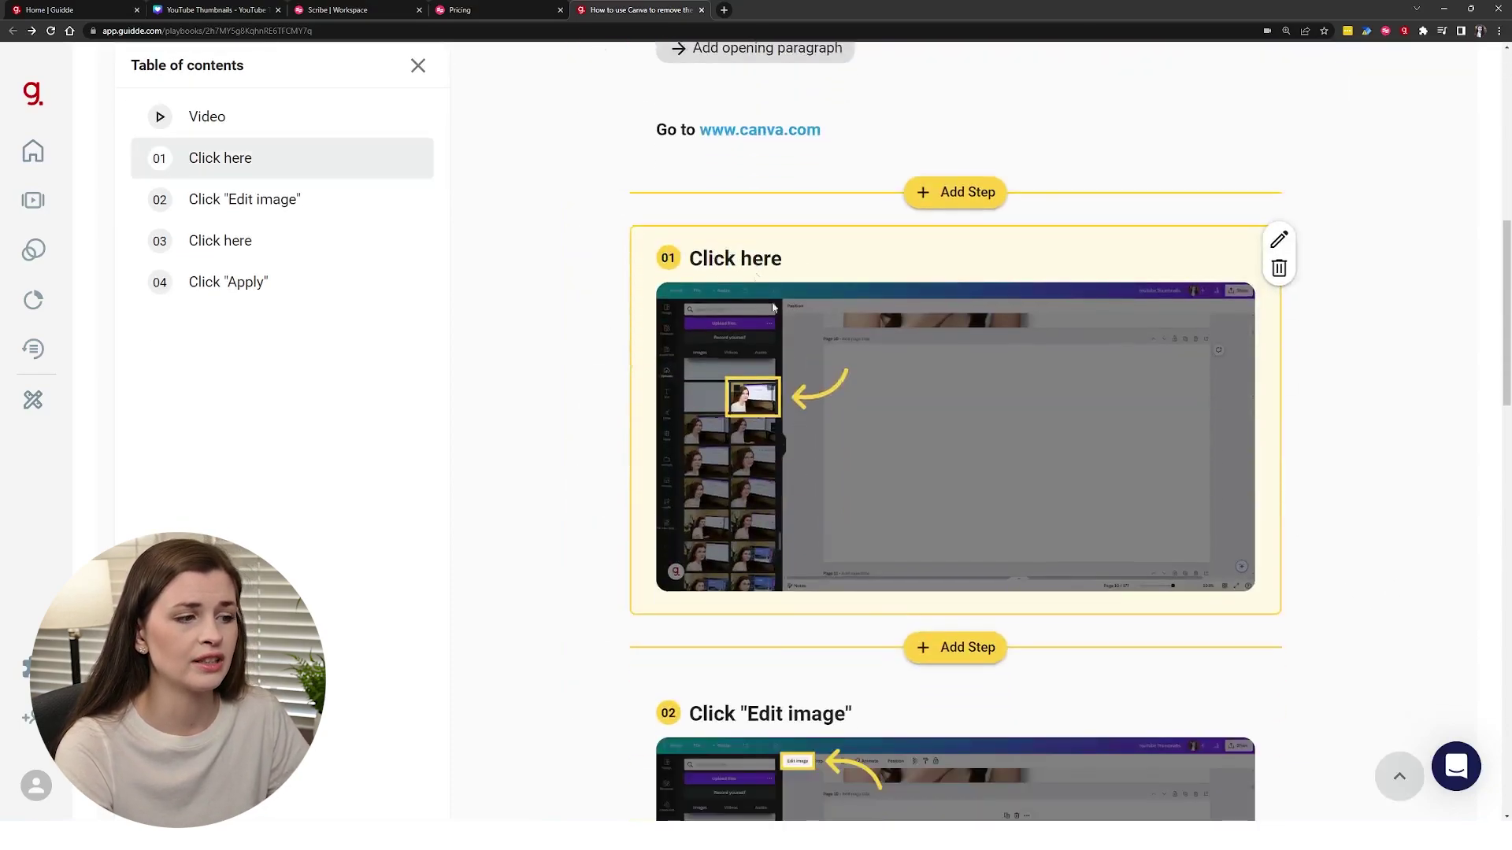
{"action": "scroll", "coordinate": [827, 651], "scroll_direction": "down", "scroll_amount": 3}
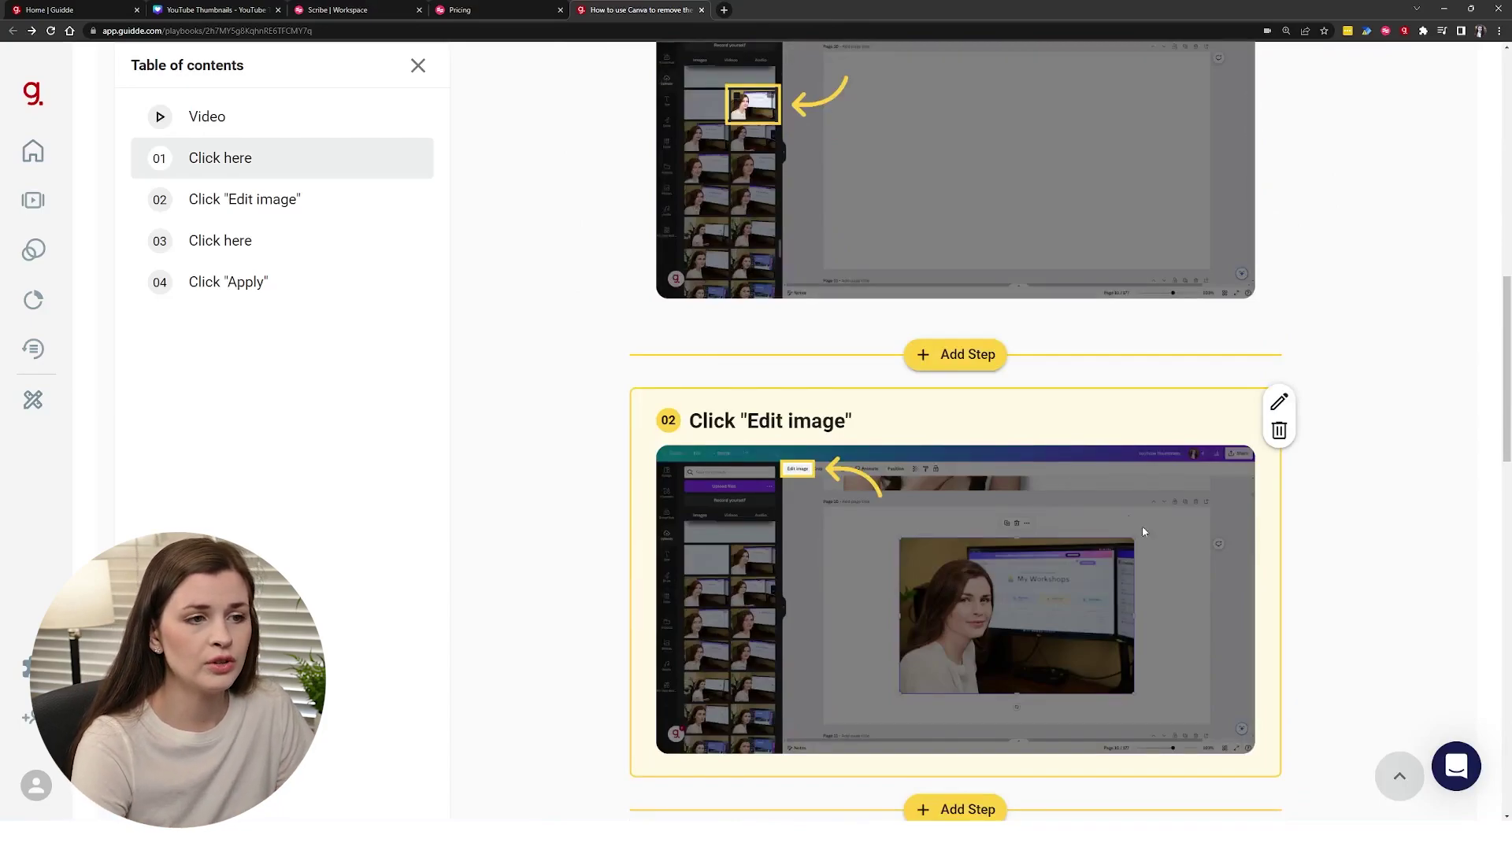
{"action": "scroll", "coordinate": [1422, 612], "scroll_direction": "down", "scroll_amount": 9}
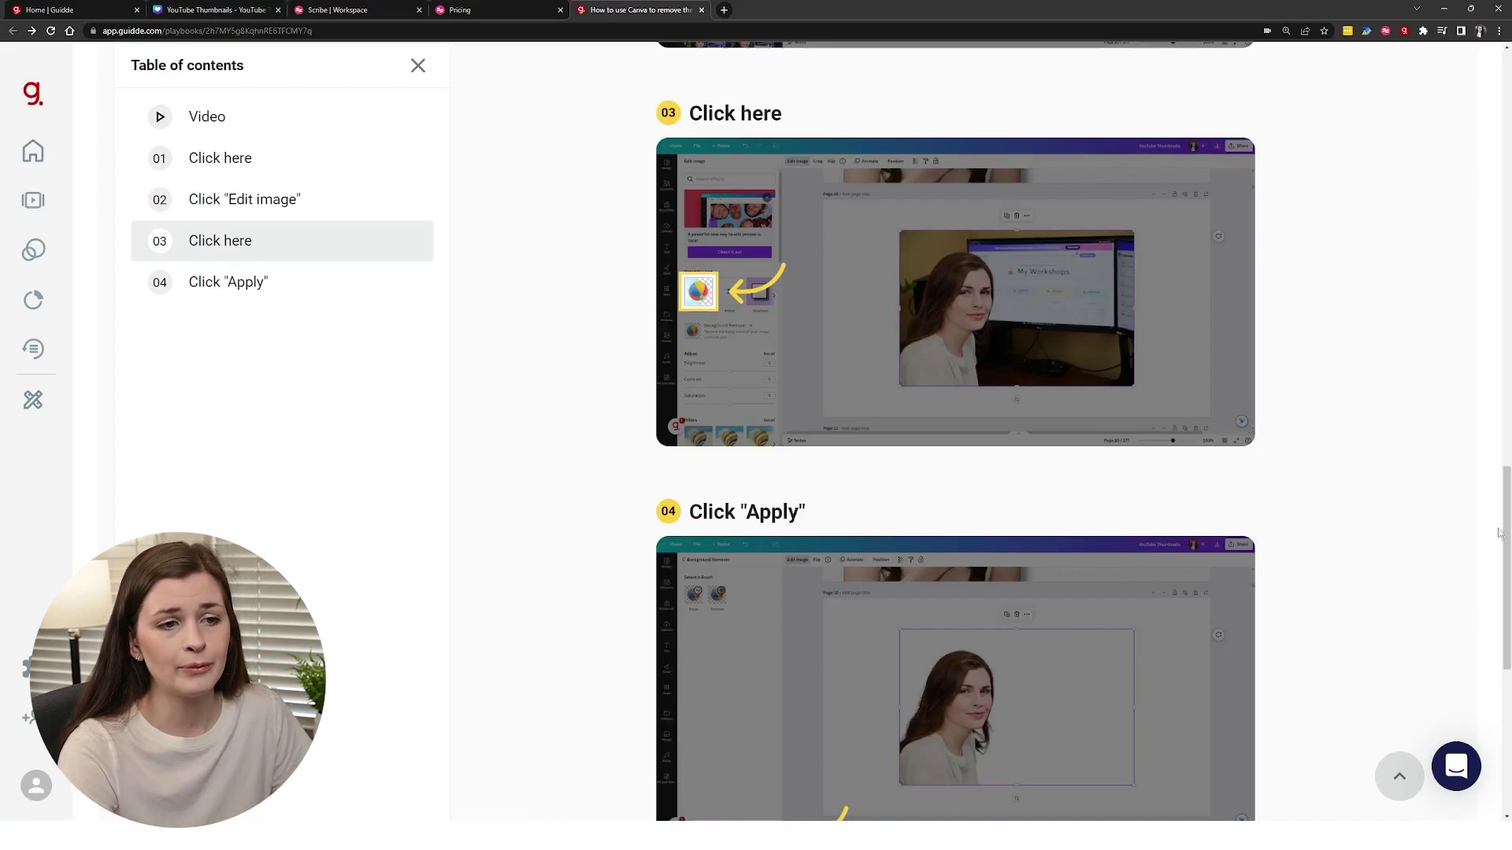
{"action": "left_click_drag", "start_coordinate": [1507, 538], "coordinate": [1507, 59]}
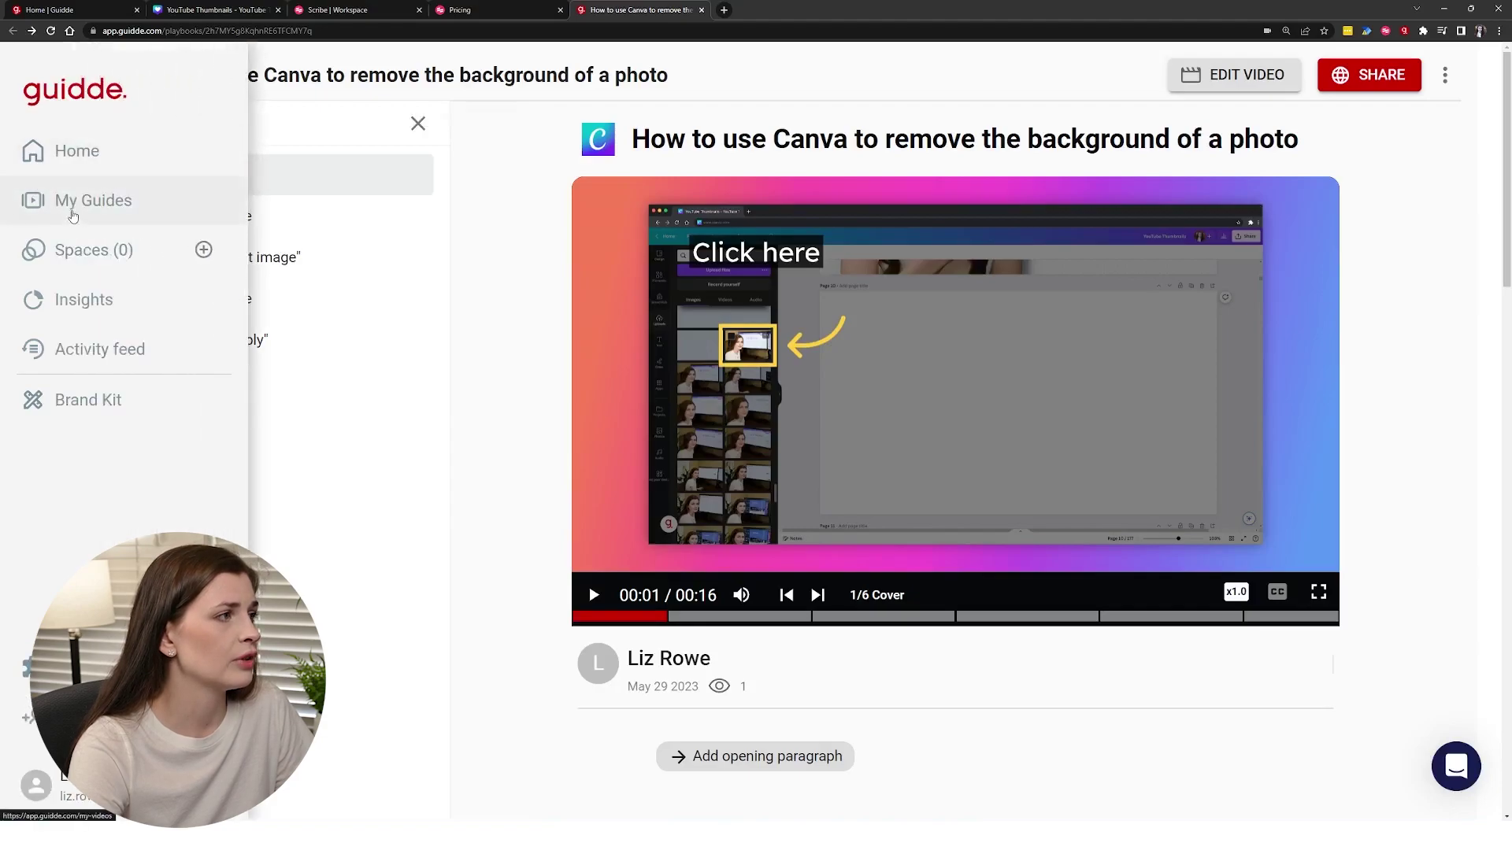
{"action": "left_click", "coordinate": [68, 206]}
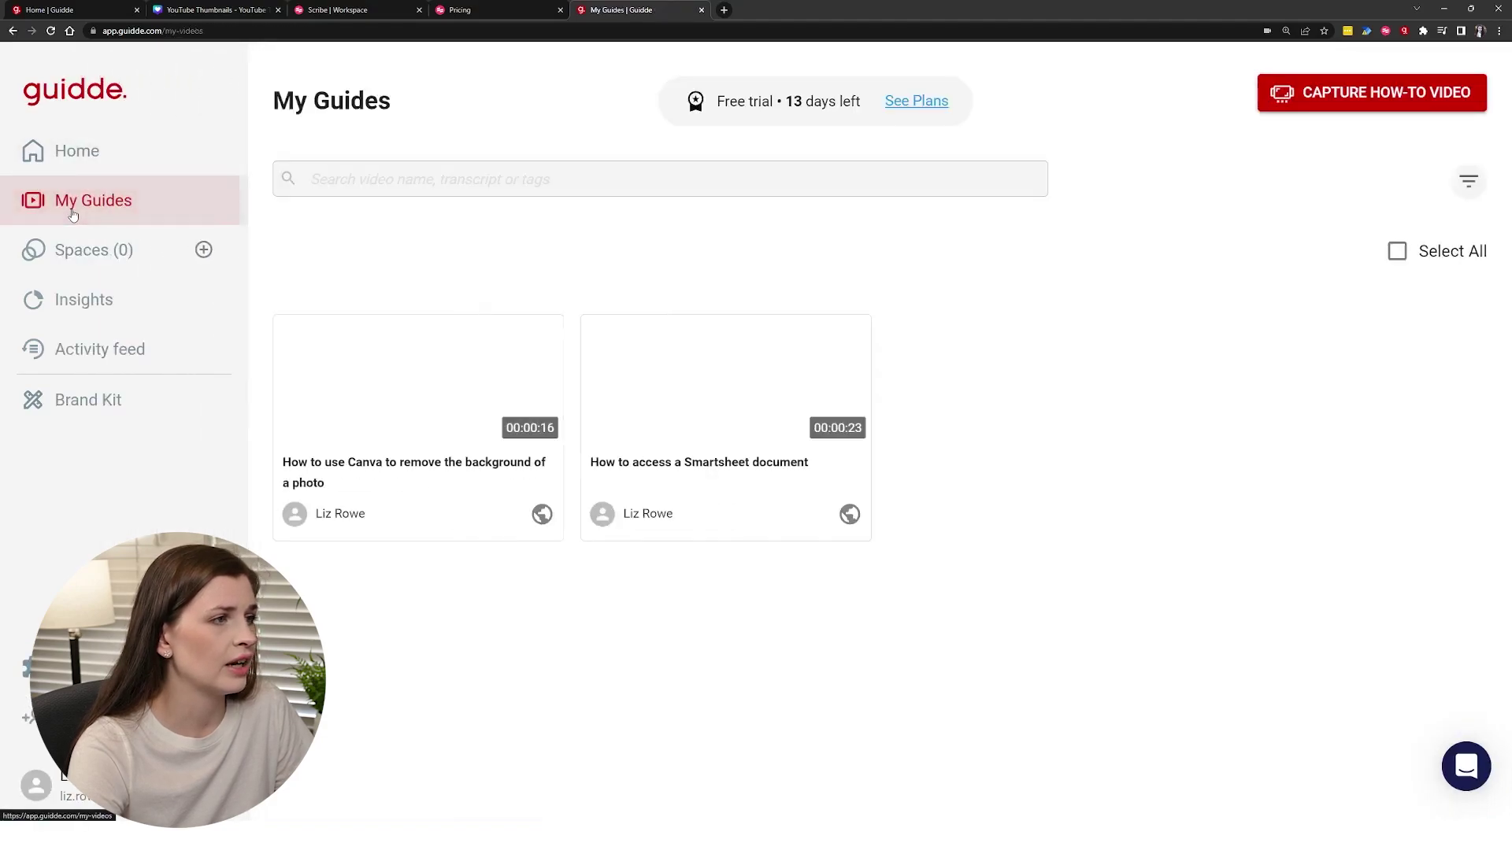
Open 'How to access a Smartsheet document', pause on the Clients step, and scroll its steps before going back.
{"action": "left_click", "coordinate": [732, 467]}
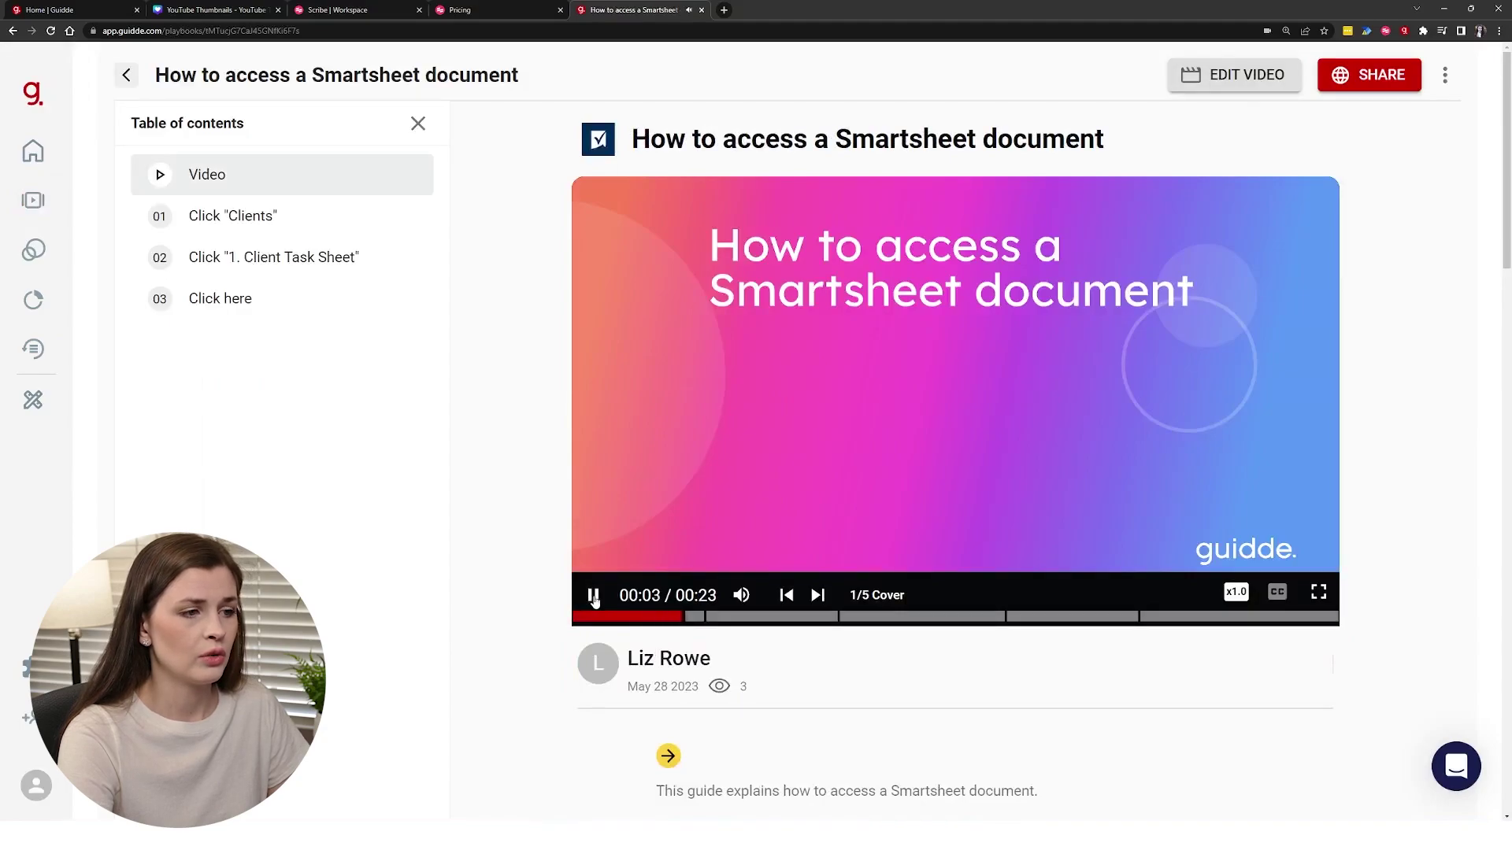
{"action": "left_click", "coordinate": [593, 599]}
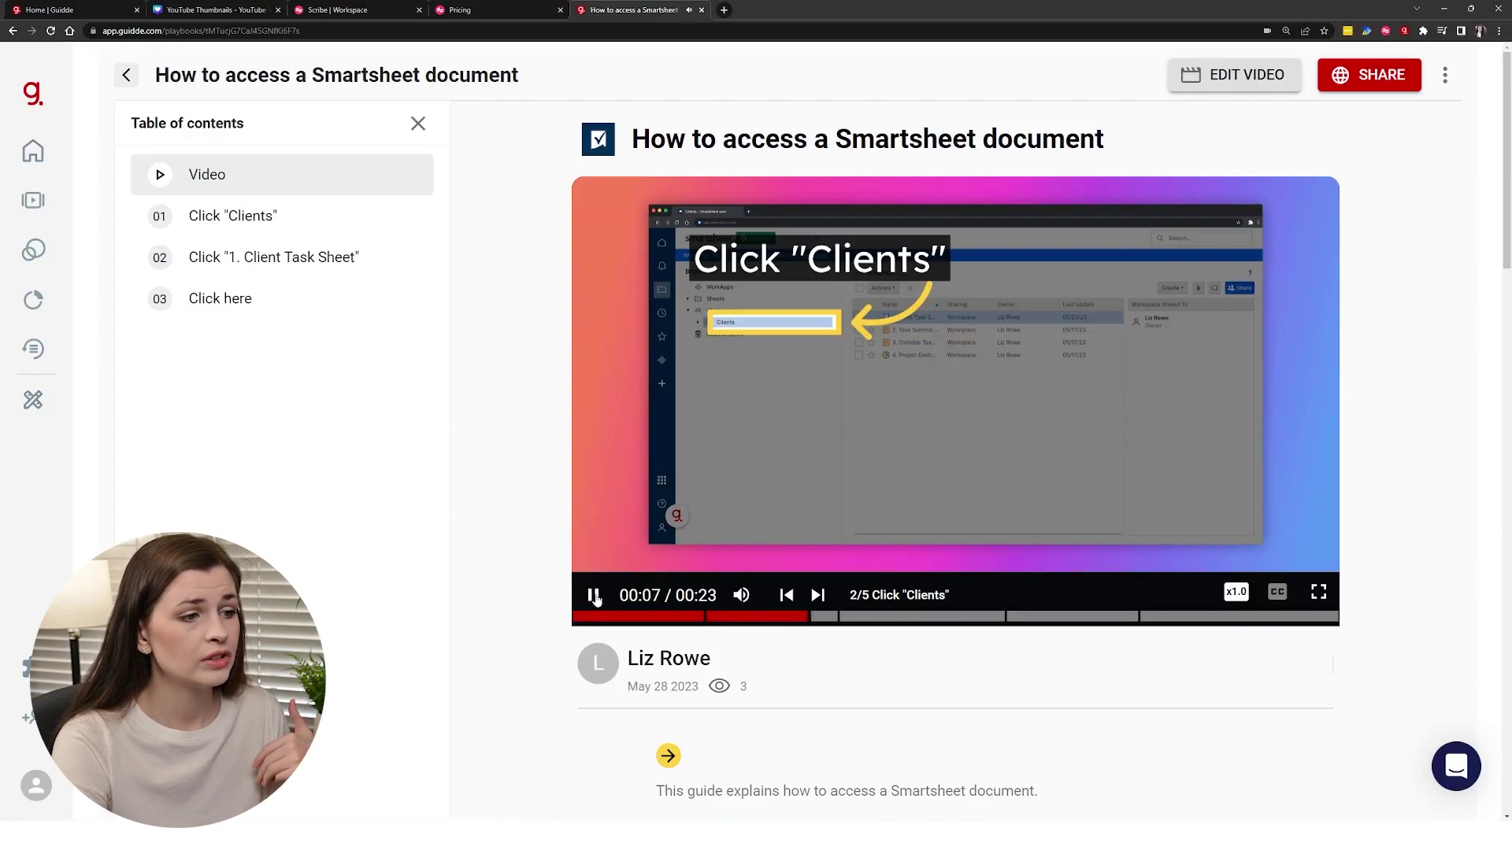
{"action": "left_click", "coordinate": [594, 598]}
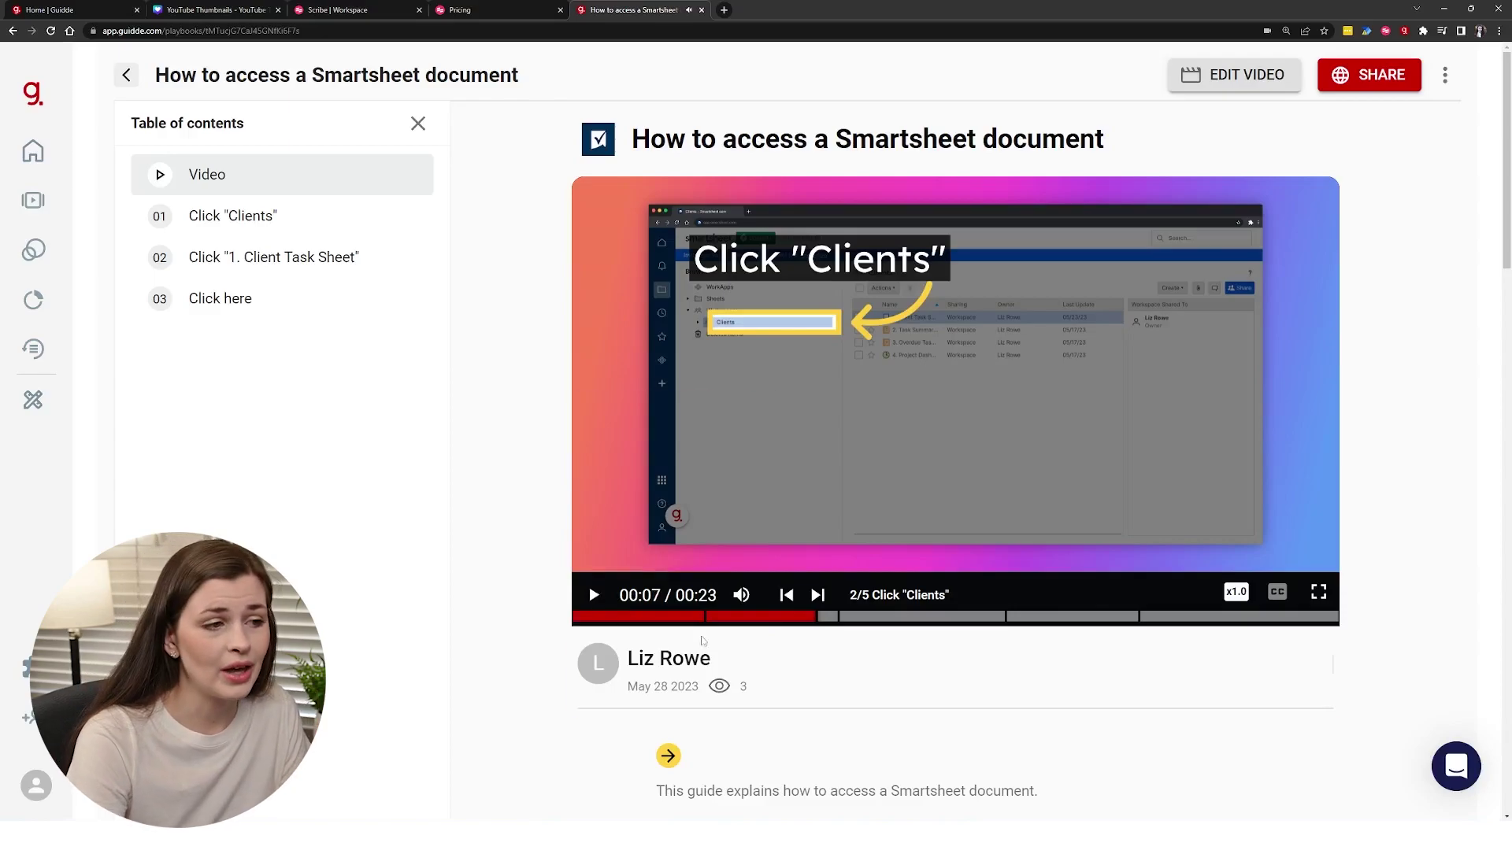
{"action": "scroll", "coordinate": [1339, 689], "scroll_direction": "down", "scroll_amount": 3}
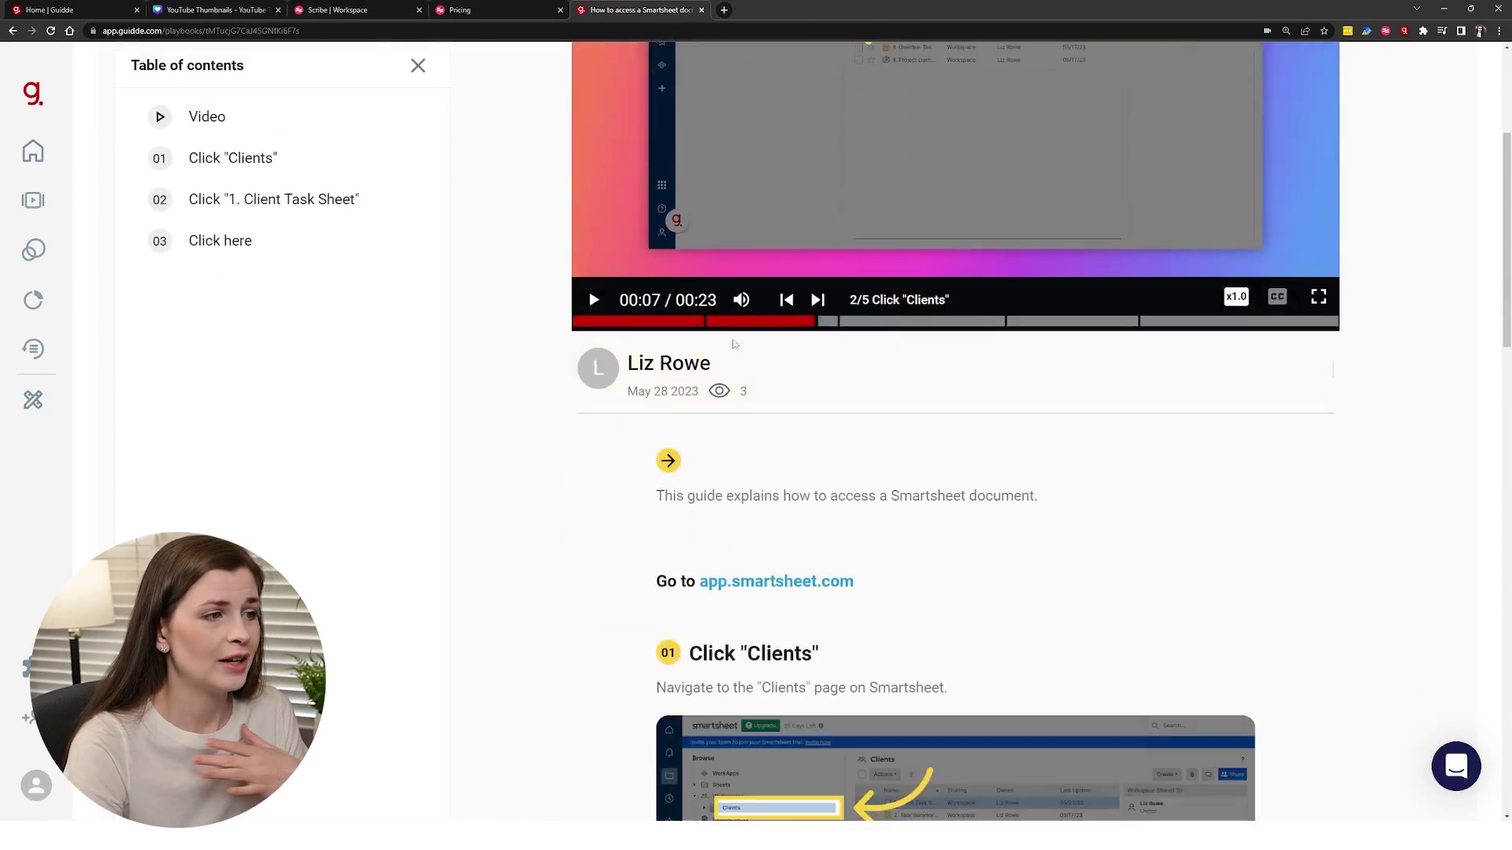
{"action": "scroll", "coordinate": [755, 558], "scroll_direction": "down", "scroll_amount": 6}
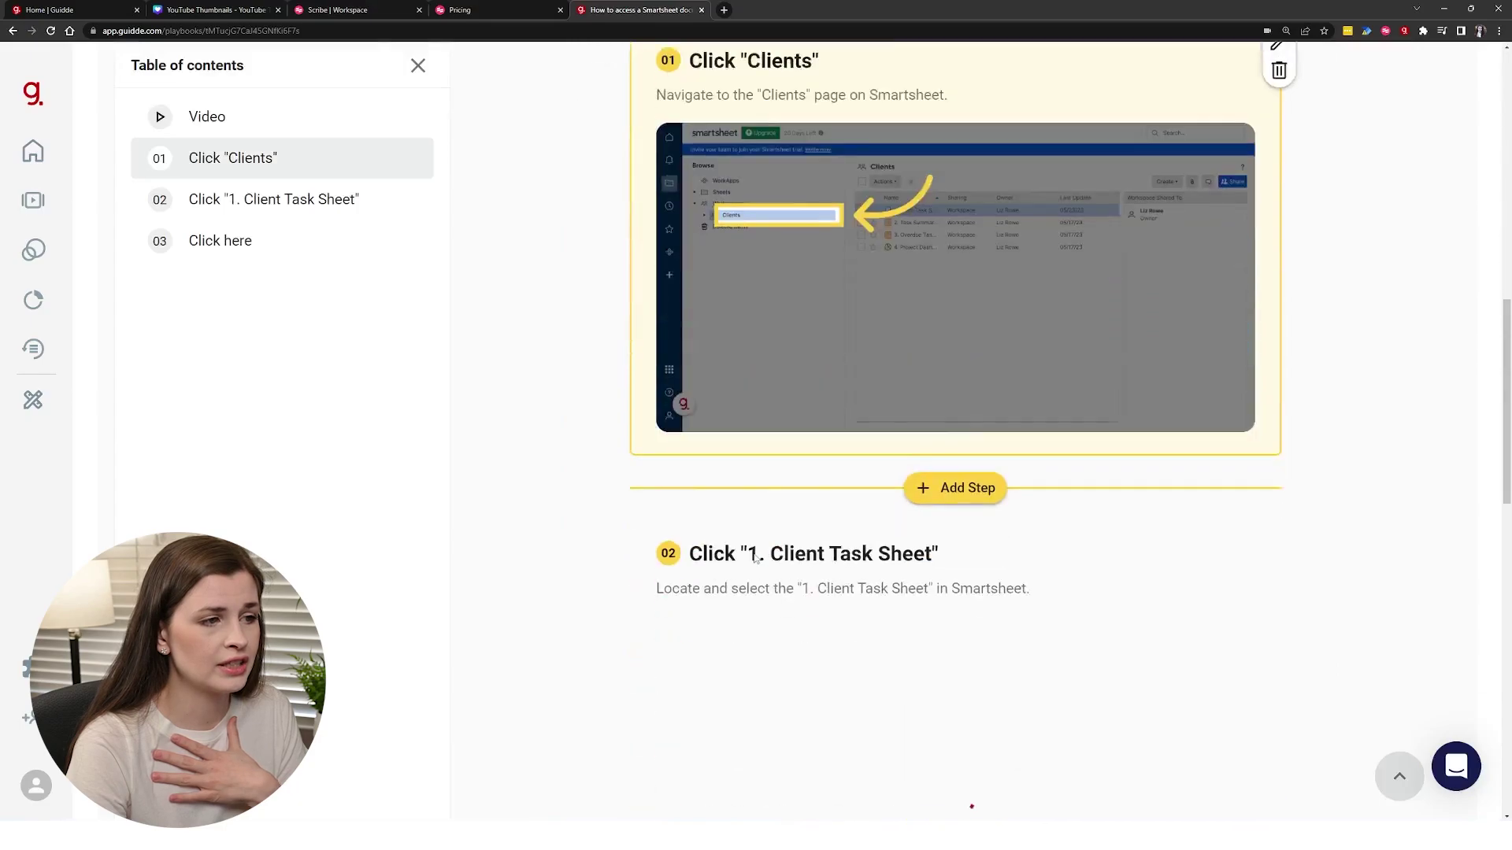
{"action": "scroll", "coordinate": [755, 557], "scroll_direction": "down", "scroll_amount": 4}
{"action": "scroll", "coordinate": [960, 624], "scroll_direction": "down", "scroll_amount": 4}
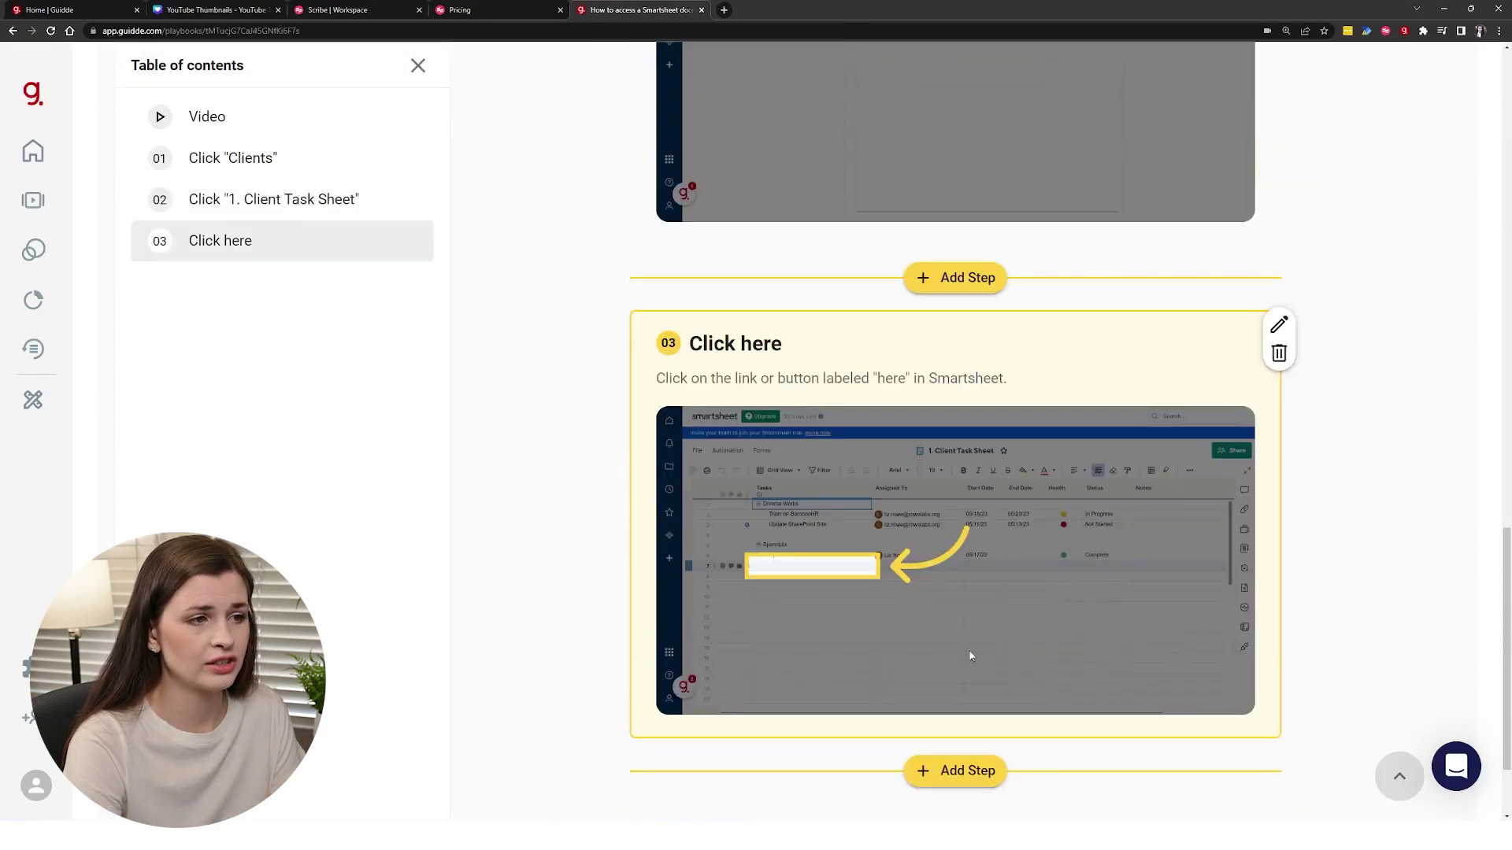
{"action": "scroll", "coordinate": [971, 655], "scroll_direction": "up", "scroll_amount": 15}
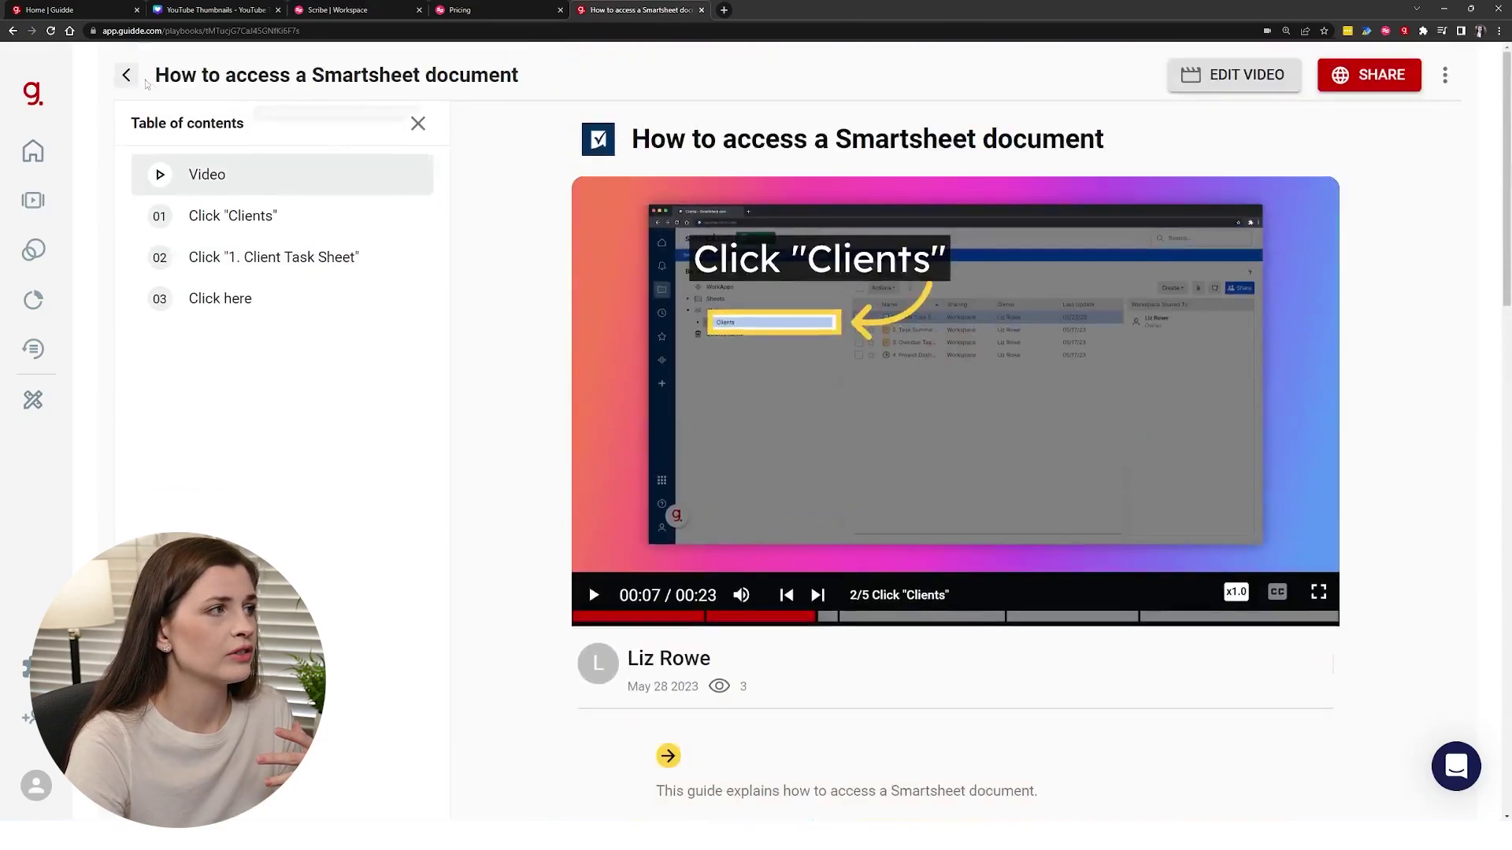
{"action": "left_click", "coordinate": [126, 76]}
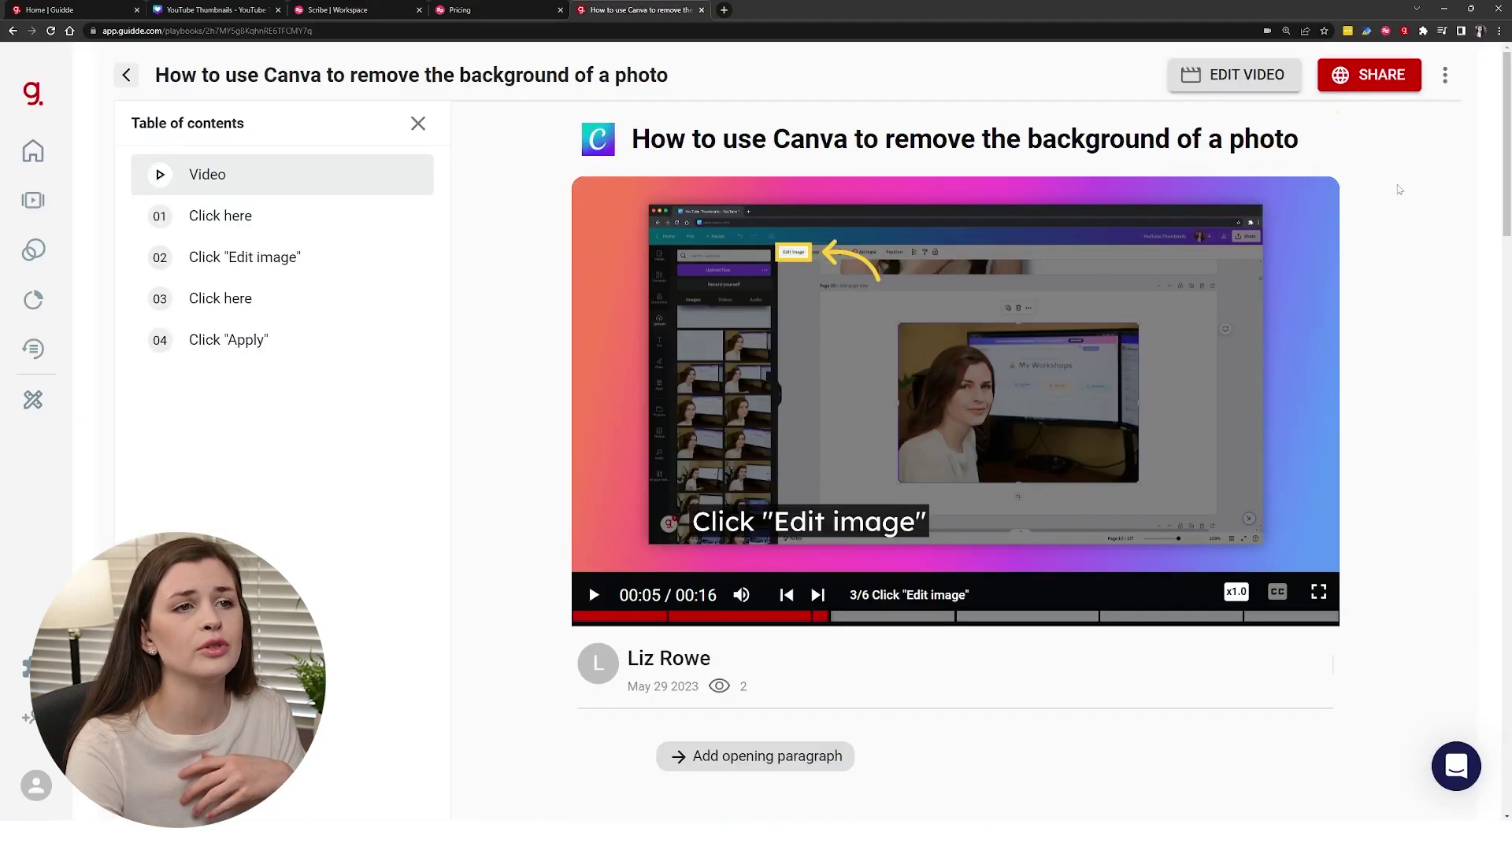
Browse the Canva guide's Share options (Smart Copy, Track, Export) and select the embed code.
{"action": "left_click", "coordinate": [1398, 79]}
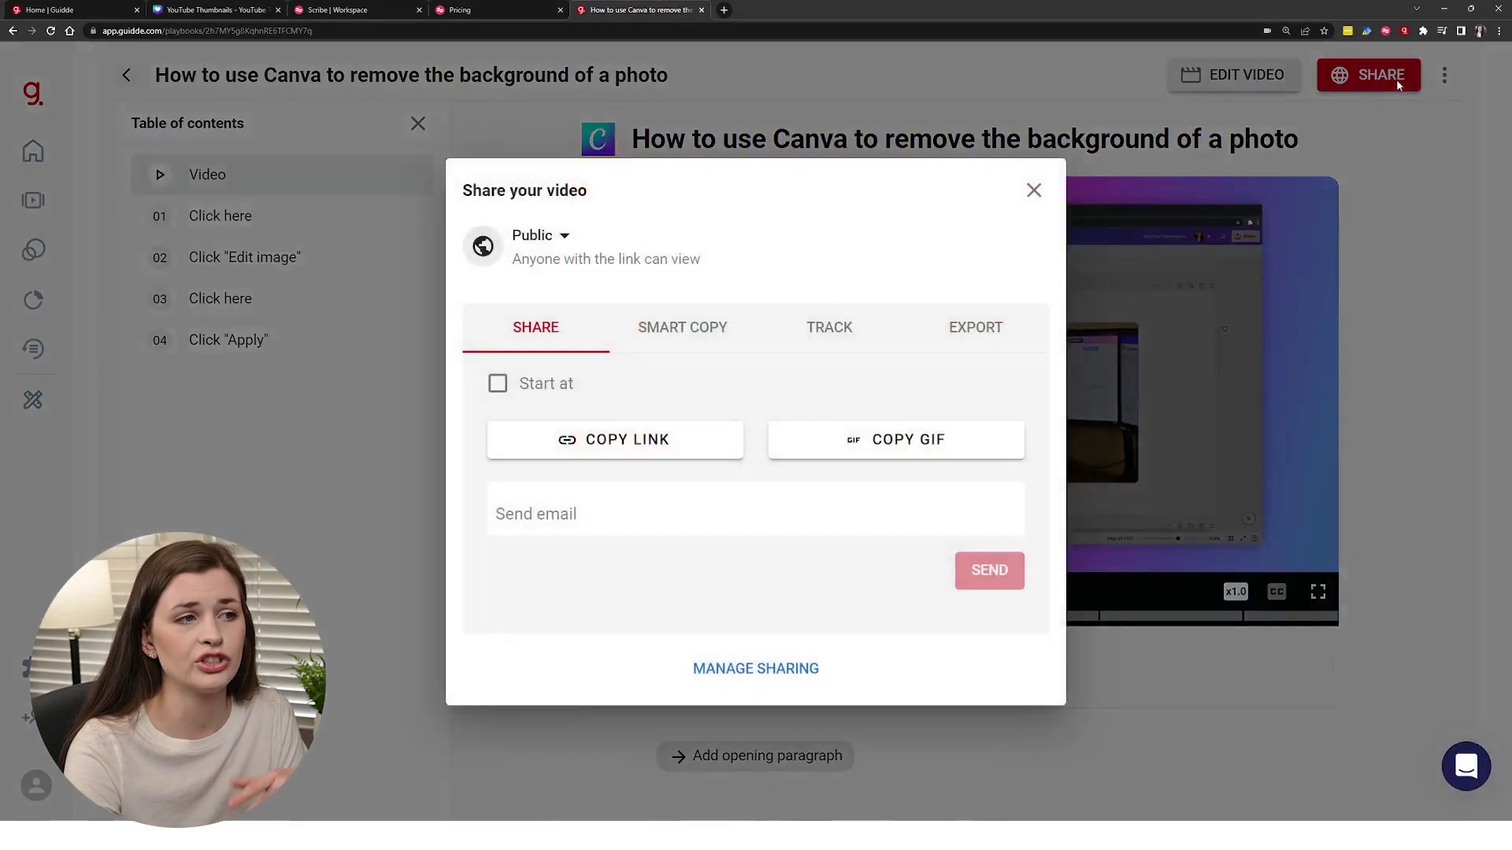
{"action": "left_click", "coordinate": [685, 341]}
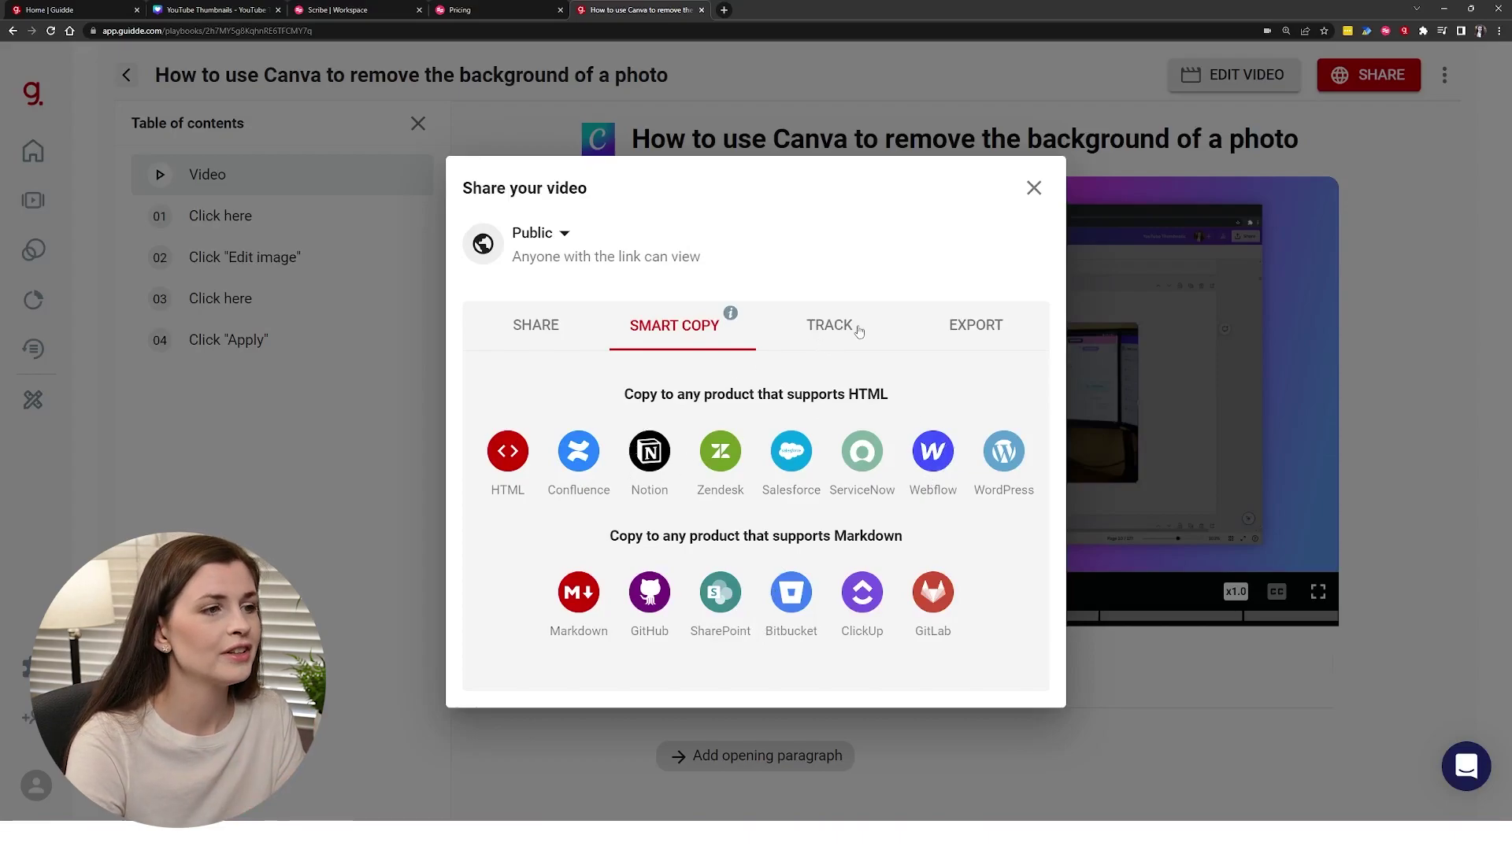
{"action": "left_click", "coordinate": [858, 330]}
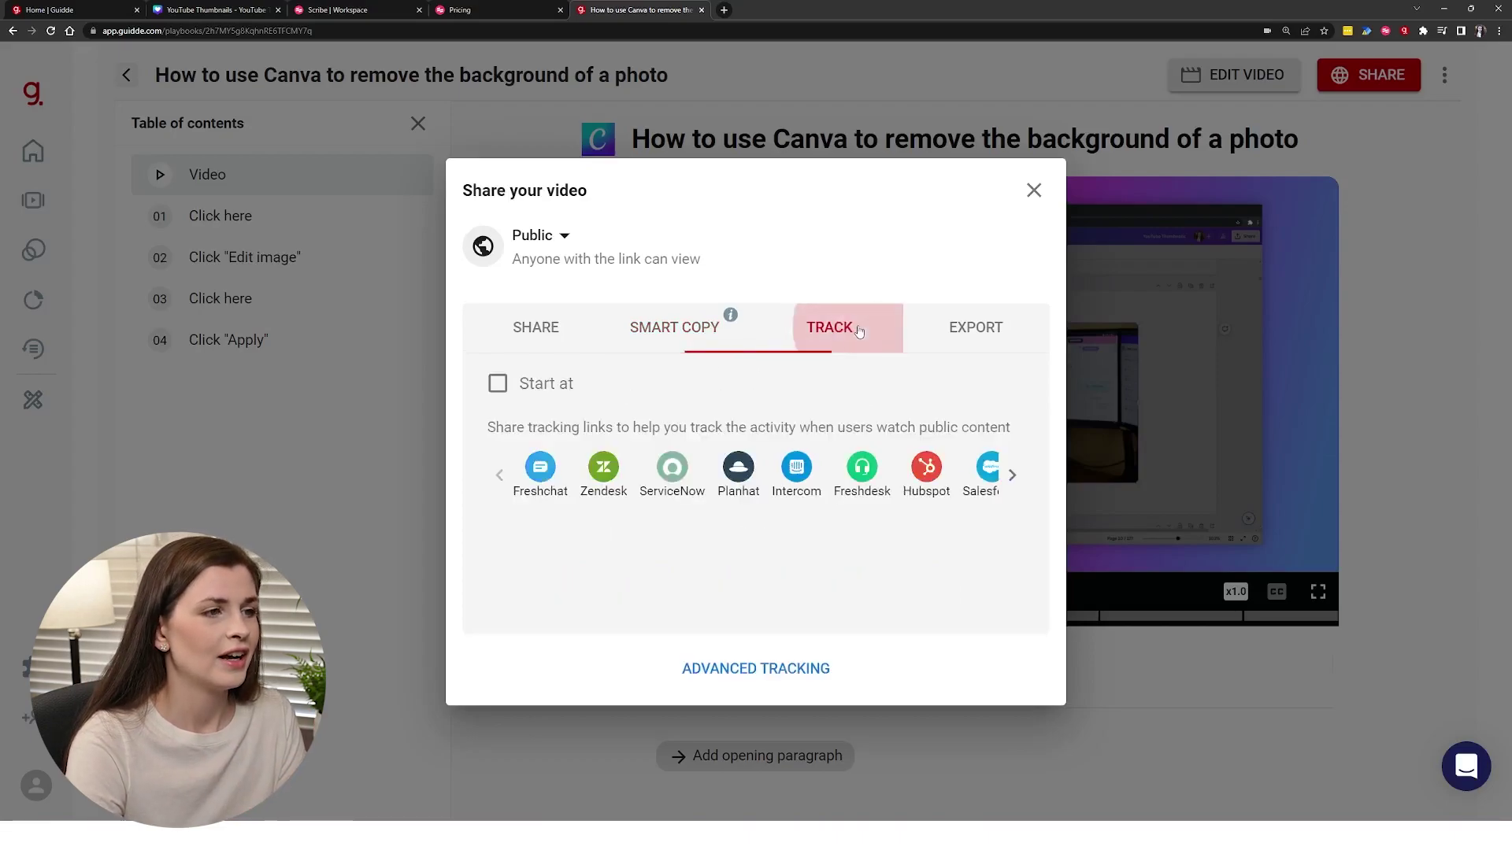
{"action": "left_click", "coordinate": [958, 331]}
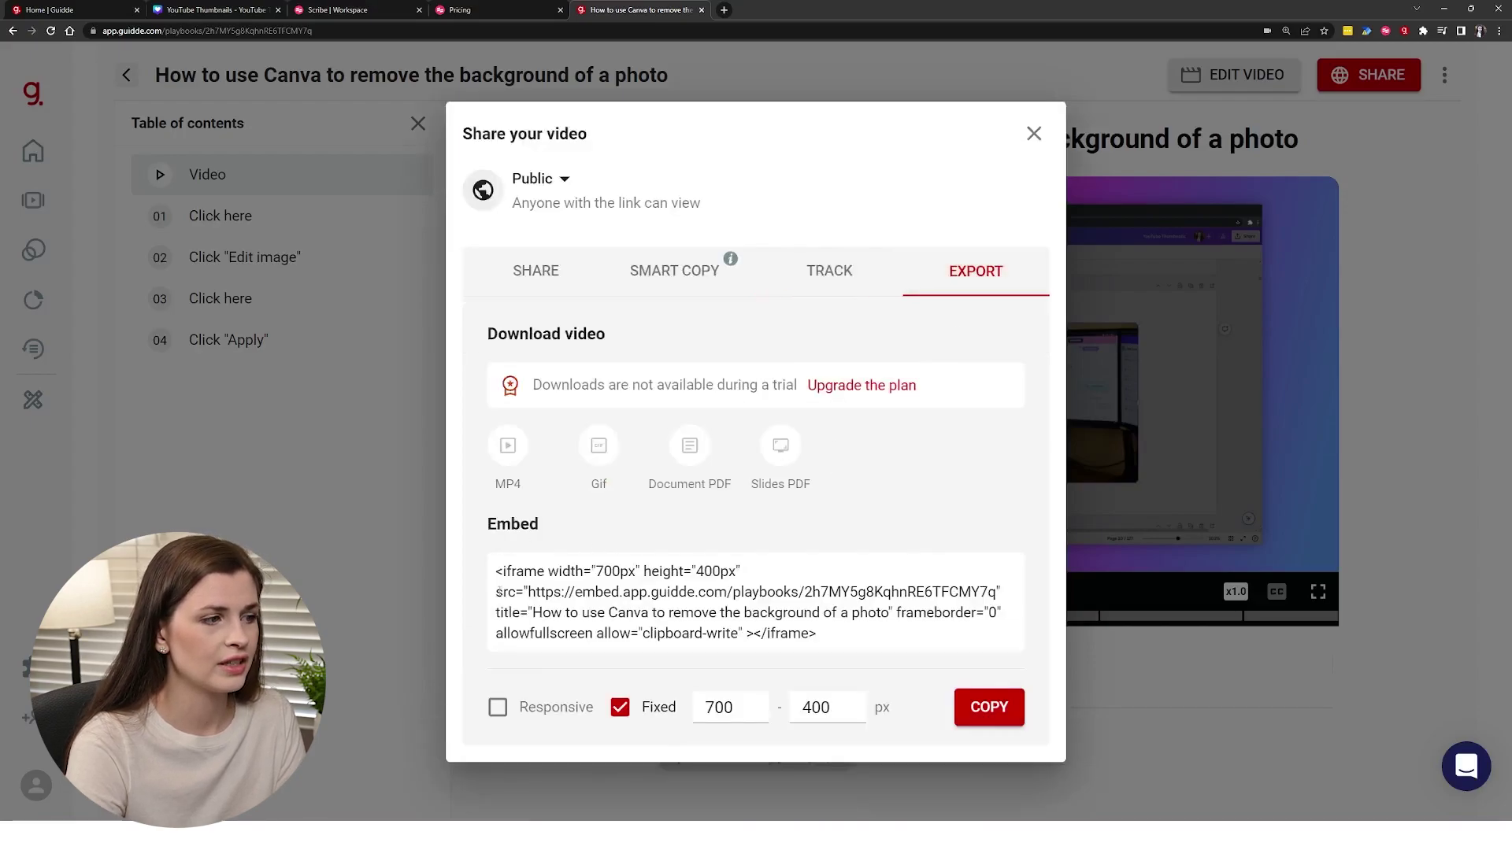
{"action": "left_click_drag", "start_coordinate": [499, 573], "coordinate": [846, 646]}
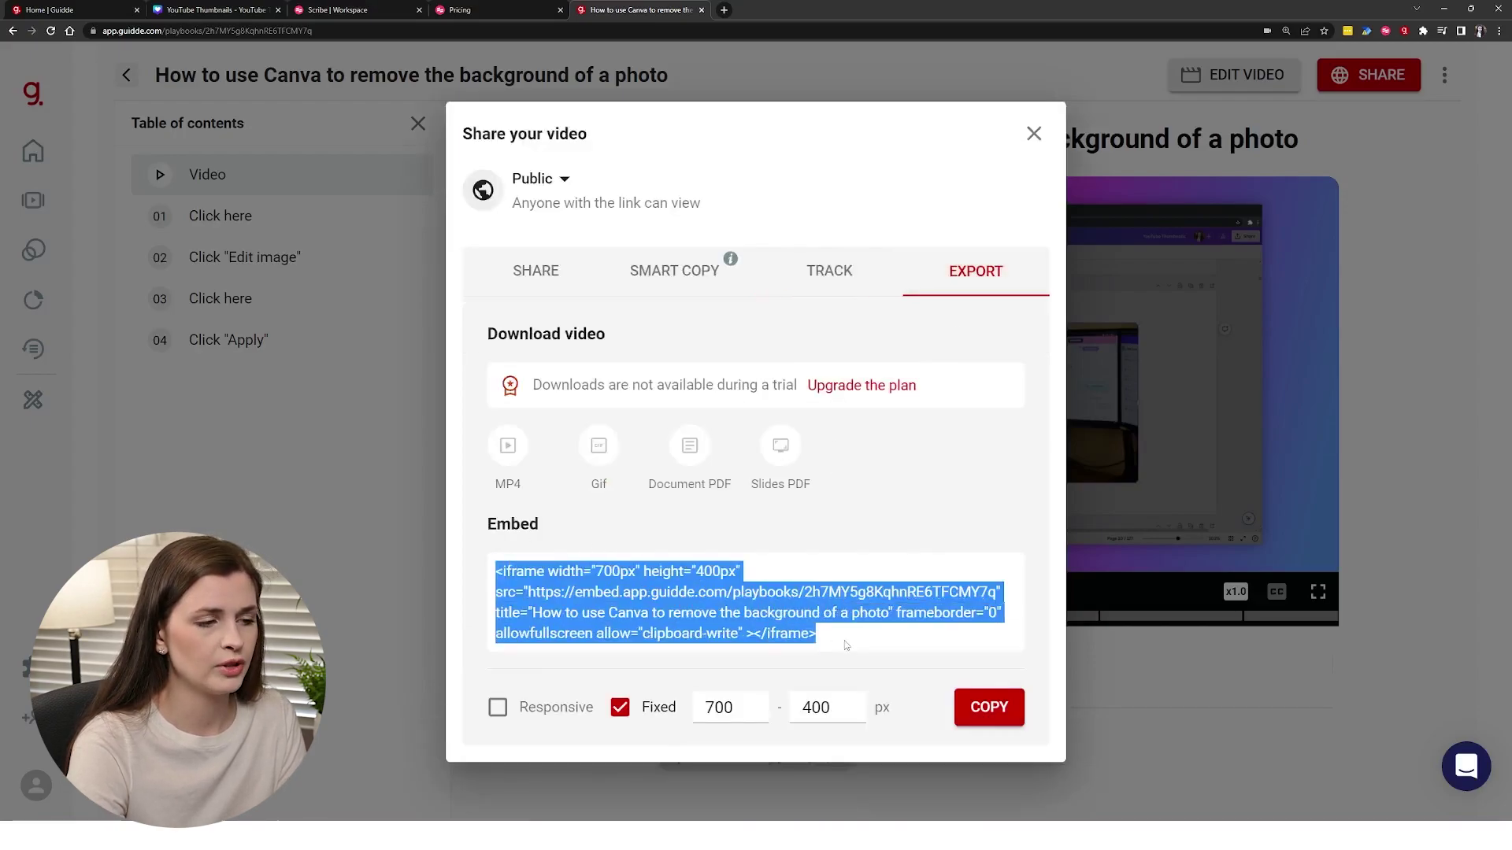
{"action": "left_click", "coordinate": [1034, 135]}
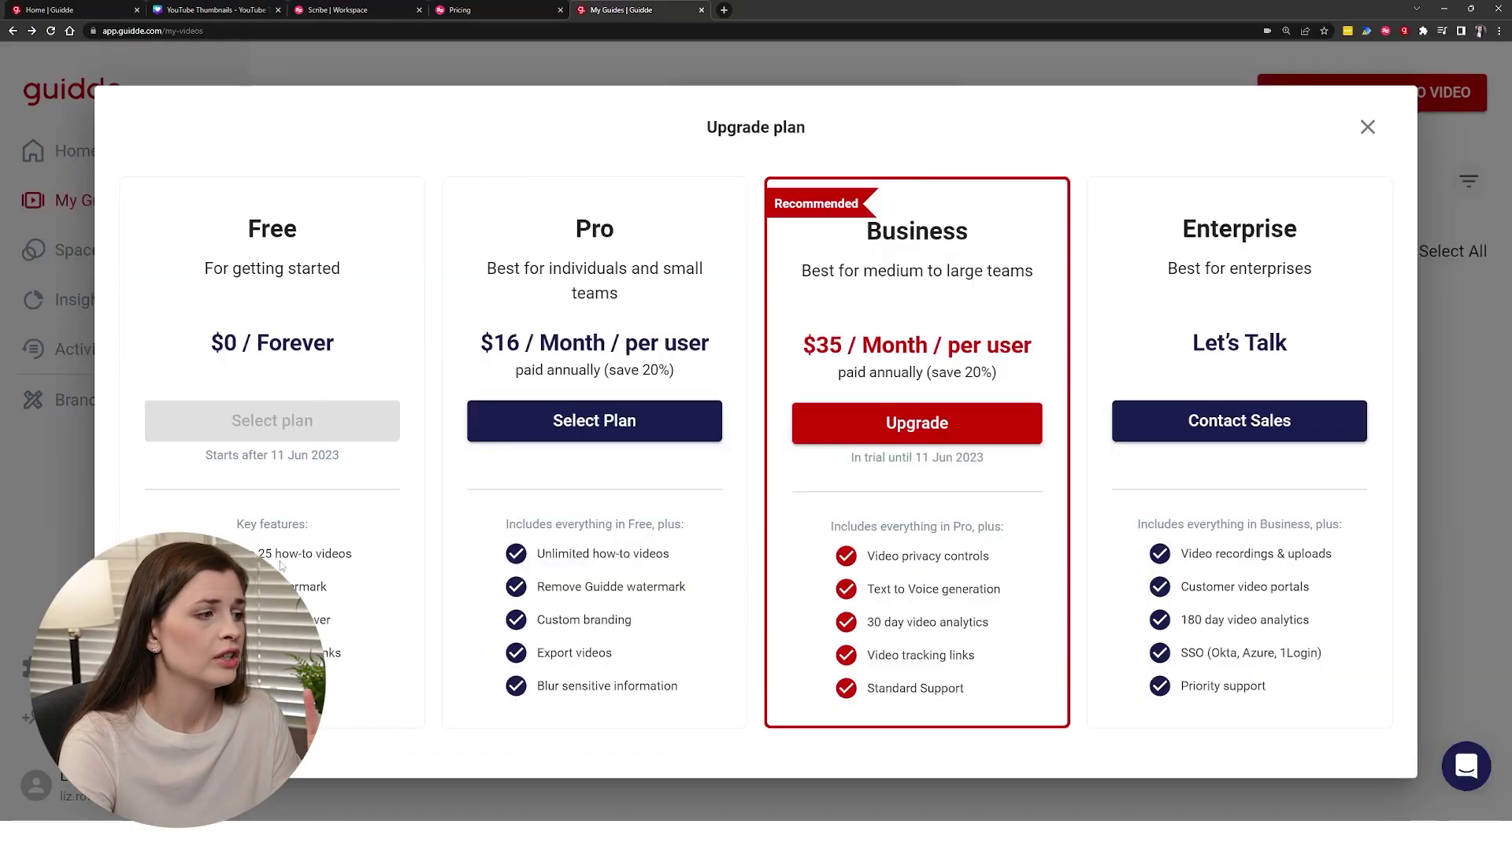
{"action": "left_click_drag", "start_coordinate": [245, 553], "coordinate": [346, 555]}
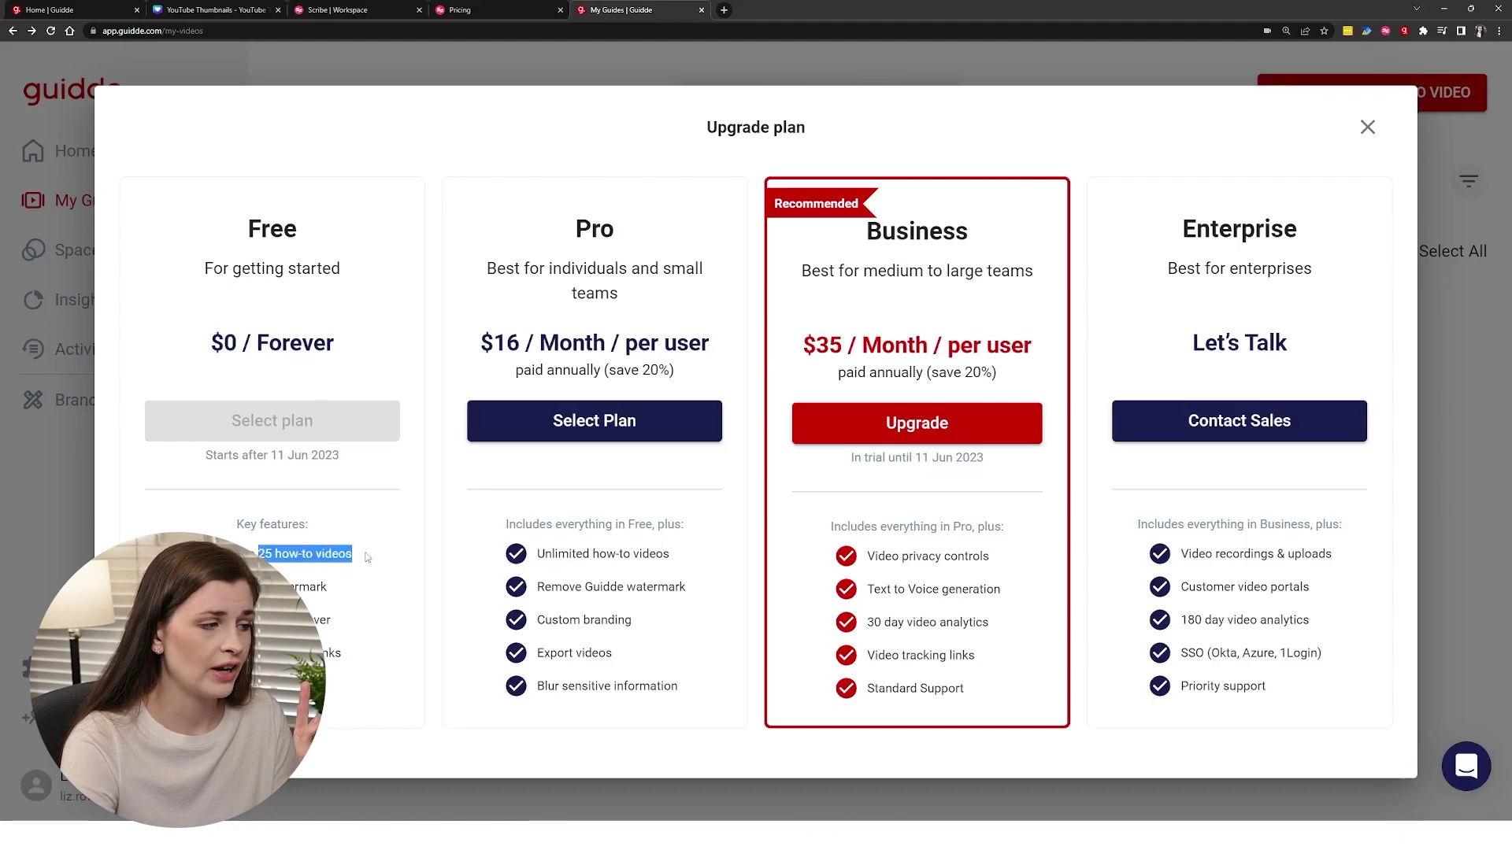
{"action": "left_click_drag", "start_coordinate": [252, 587], "coordinate": [338, 595]}
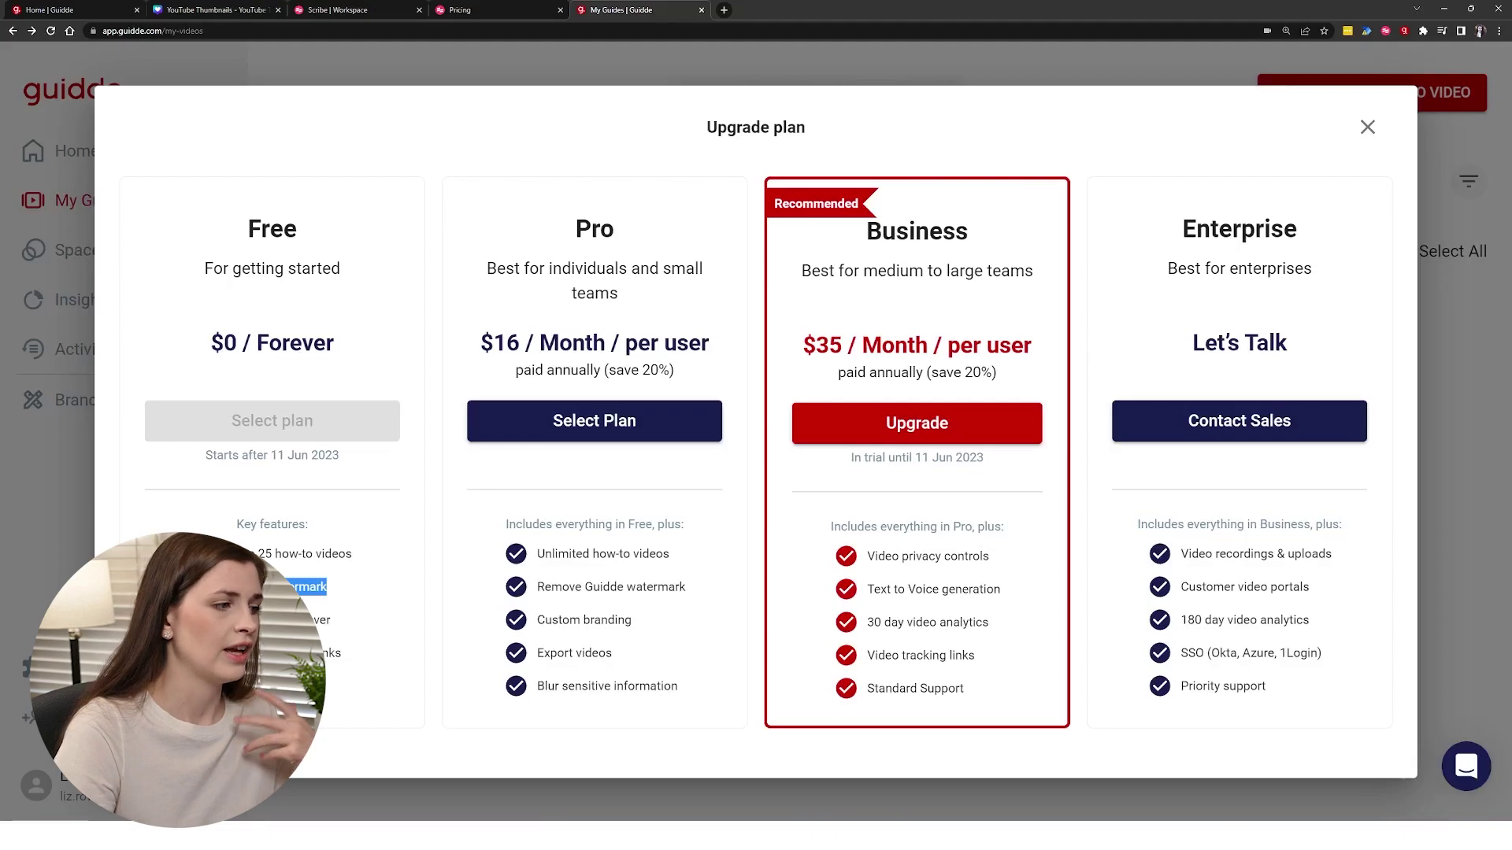
{"action": "left_click_drag", "start_coordinate": [244, 620], "coordinate": [334, 622]}
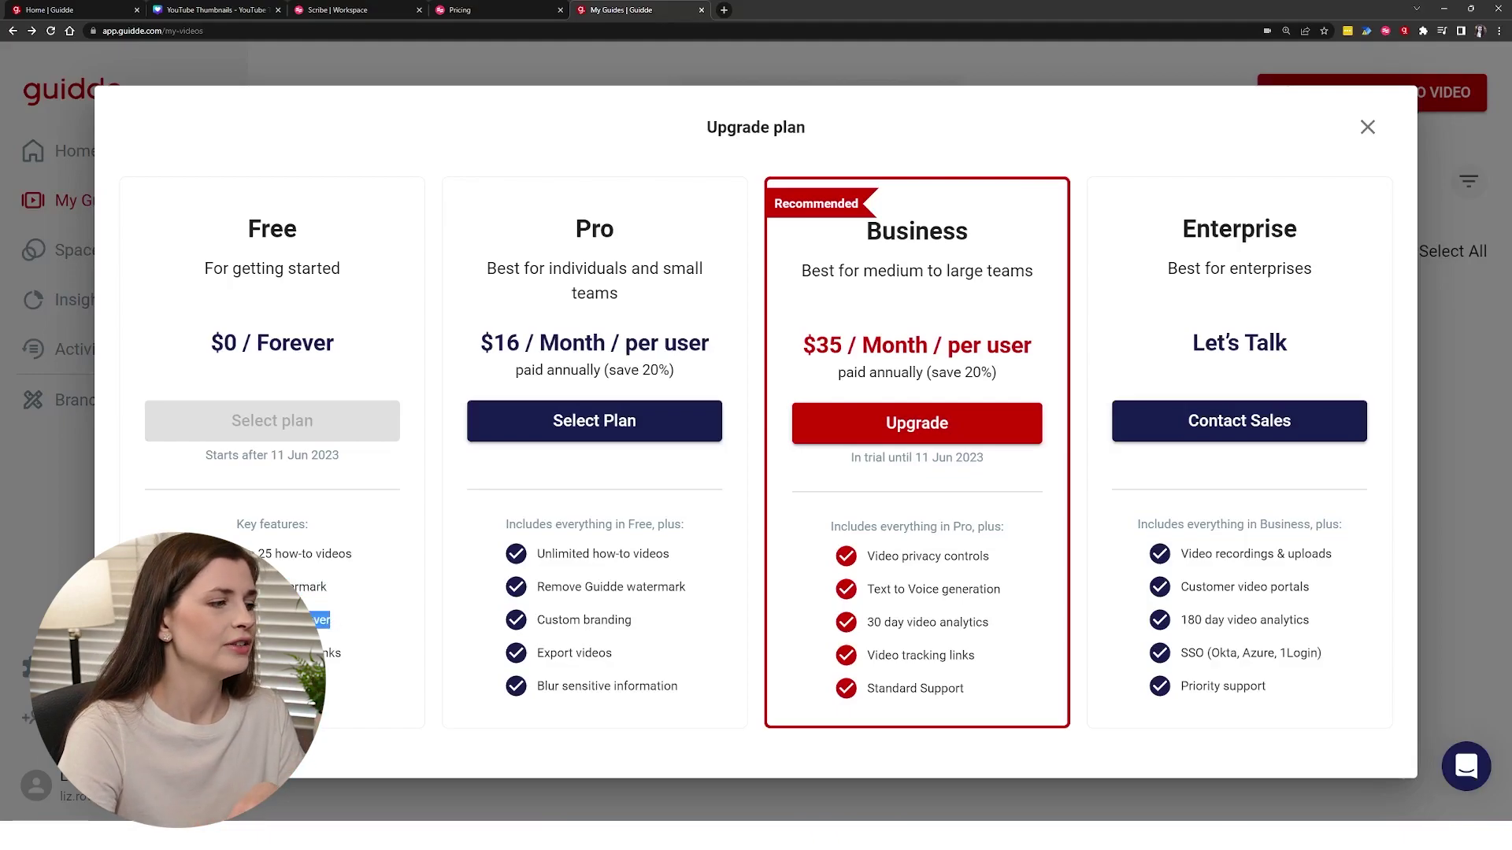
{"action": "left_click_drag", "start_coordinate": [244, 653], "coordinate": [340, 669]}
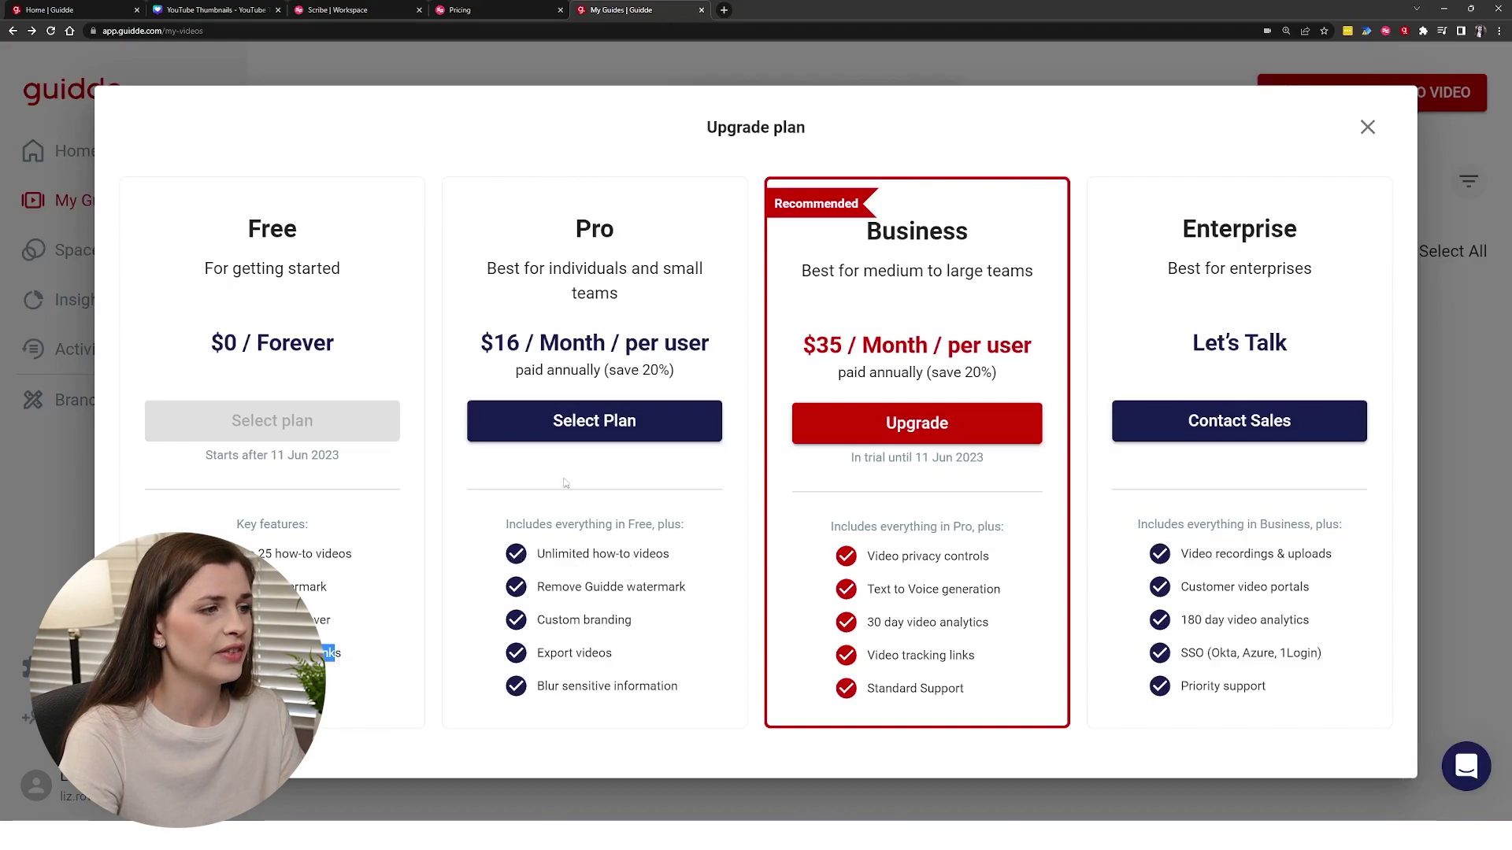
{"action": "left_click_drag", "start_coordinate": [564, 558], "coordinate": [671, 588]}
{"action": "left_click_drag", "start_coordinate": [581, 621], "coordinate": [626, 621]}
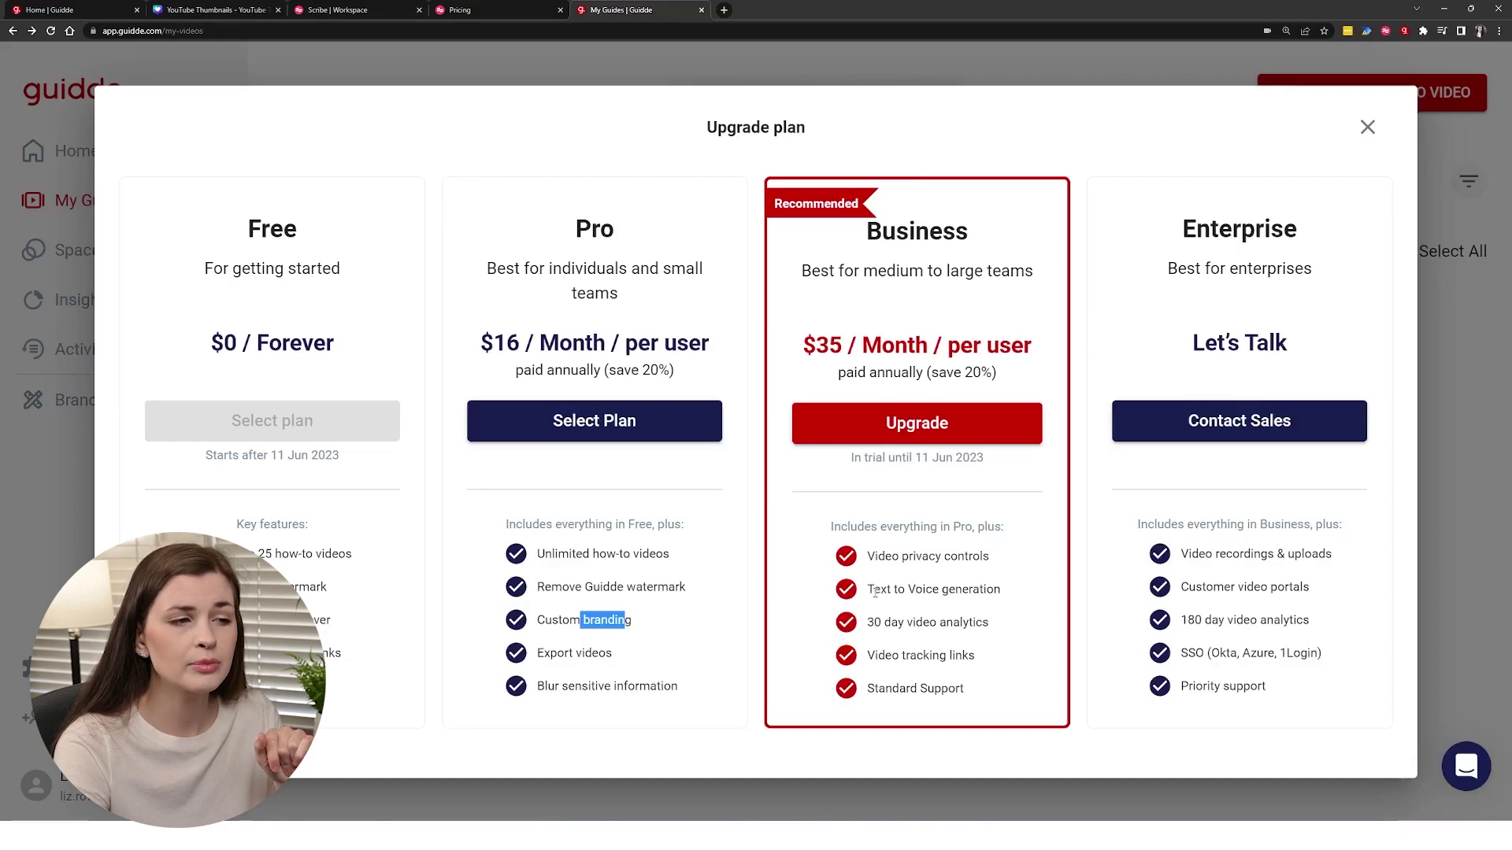
{"action": "left_click_drag", "start_coordinate": [869, 589], "coordinate": [1014, 591]}
{"action": "left_click", "coordinate": [1015, 601]}
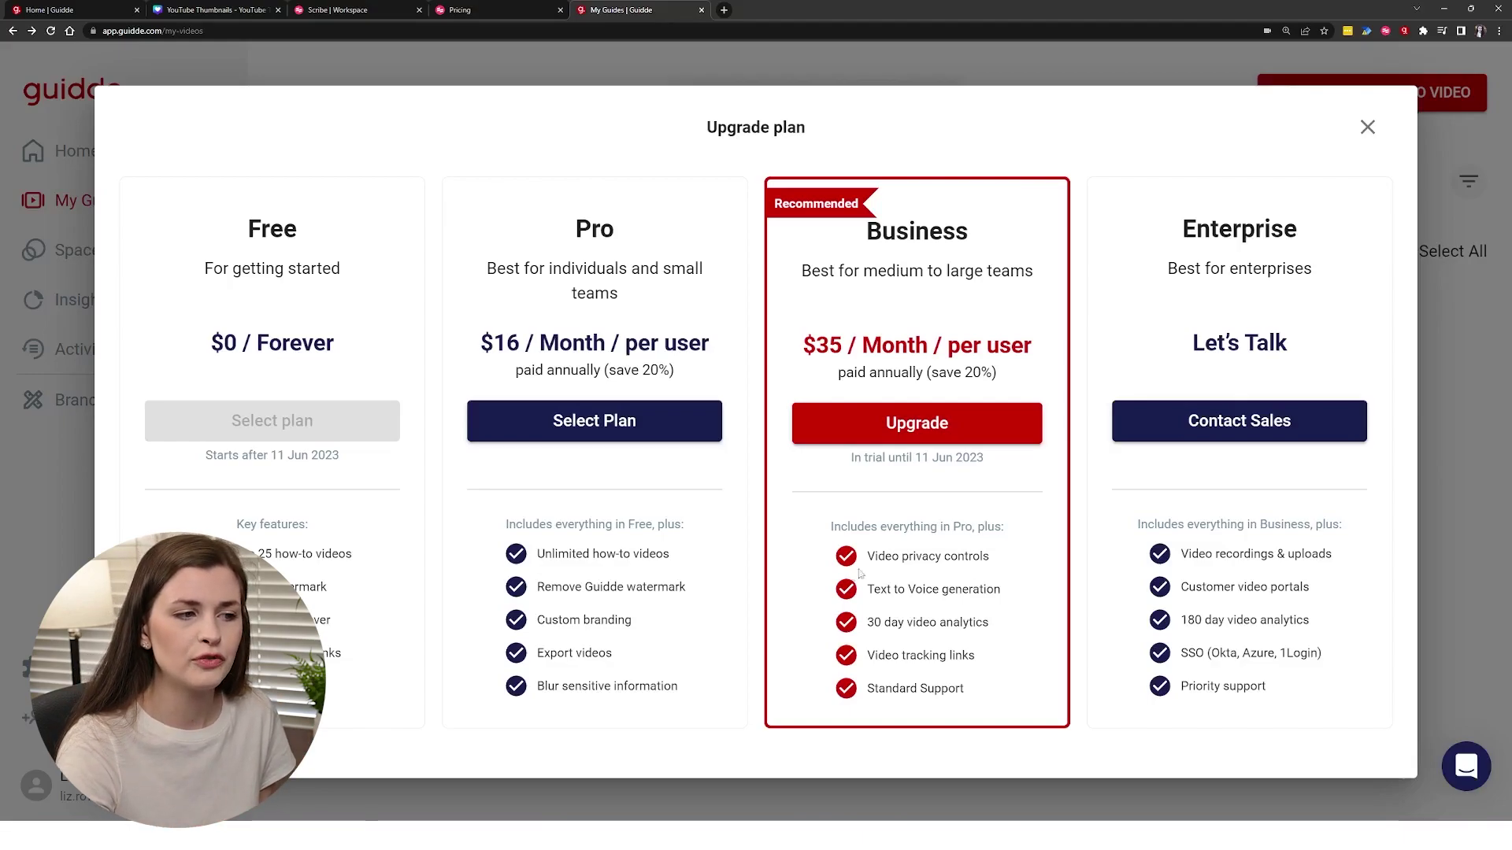
Highlight 'Text to Voice generation' in the Business plan, then switch to the Scribe tab.
{"action": "left_click_drag", "start_coordinate": [867, 590], "coordinate": [1011, 588]}
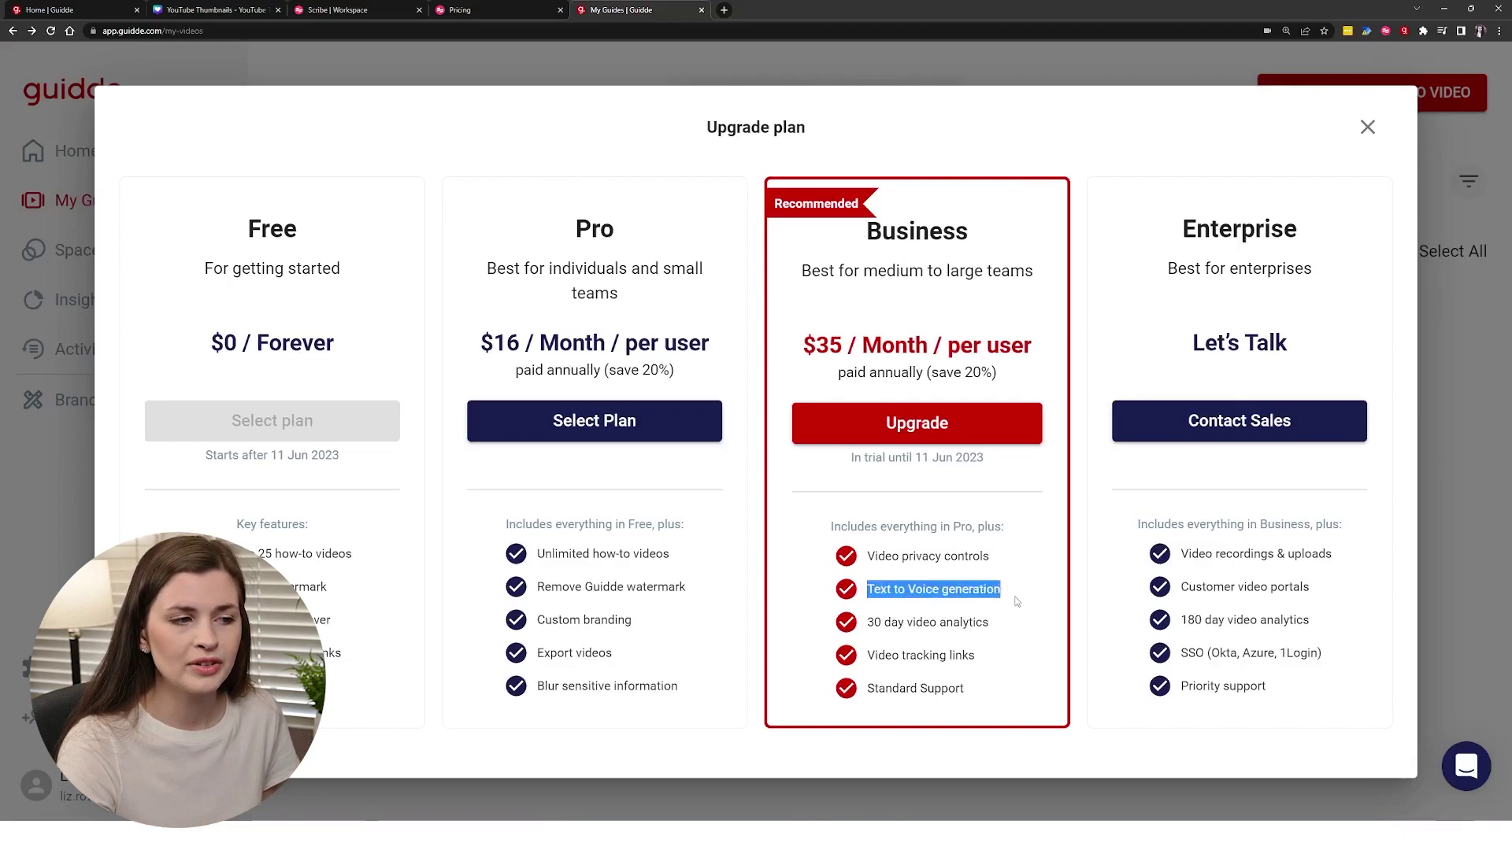
{"action": "left_click", "coordinate": [1016, 602]}
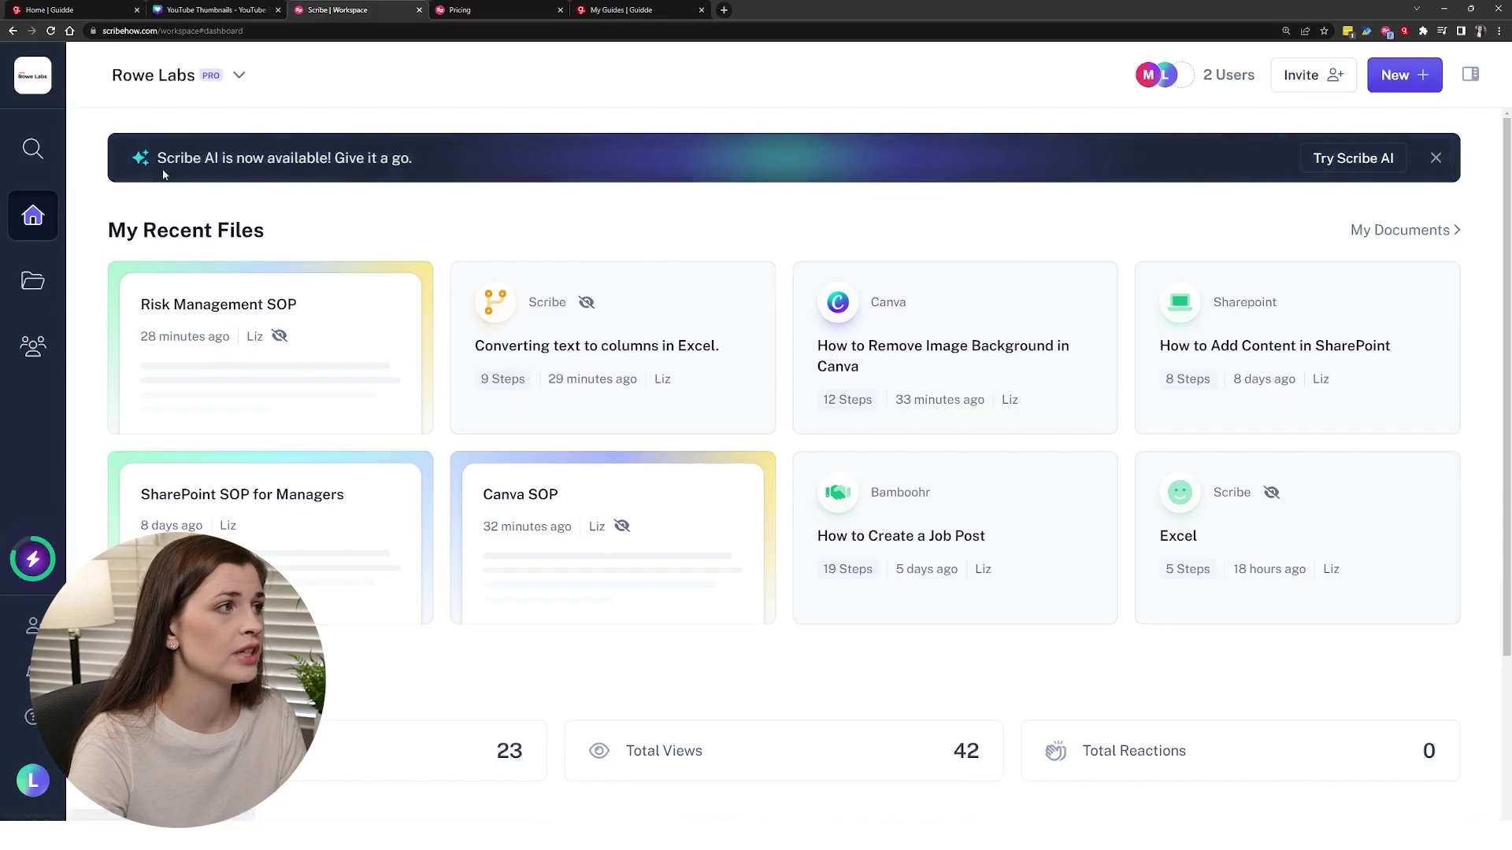
{"action": "left_click", "coordinate": [544, 9]}
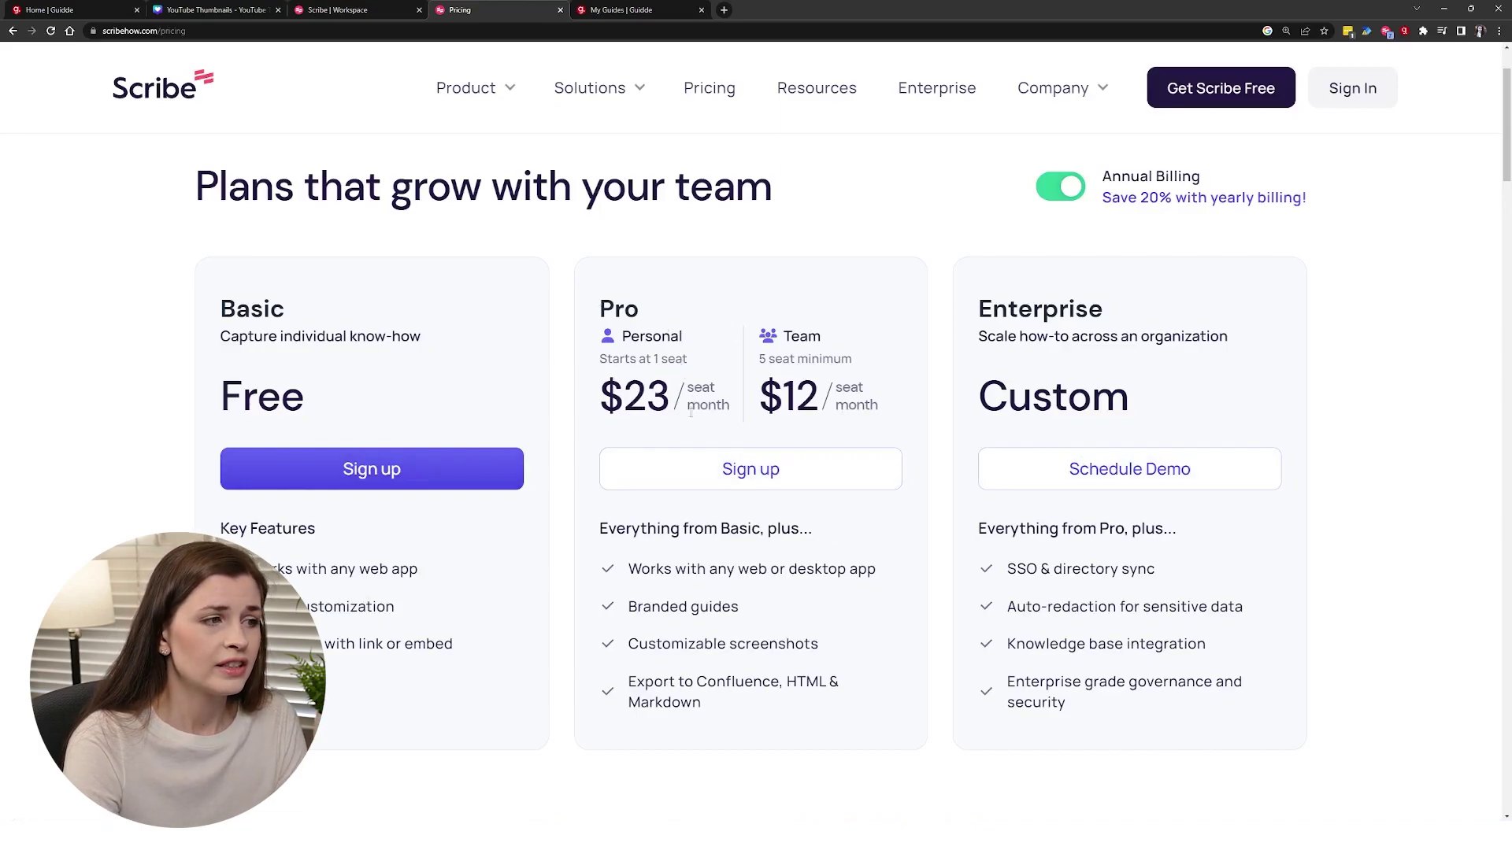
{"action": "left_click_drag", "start_coordinate": [601, 396], "coordinate": [690, 400]}
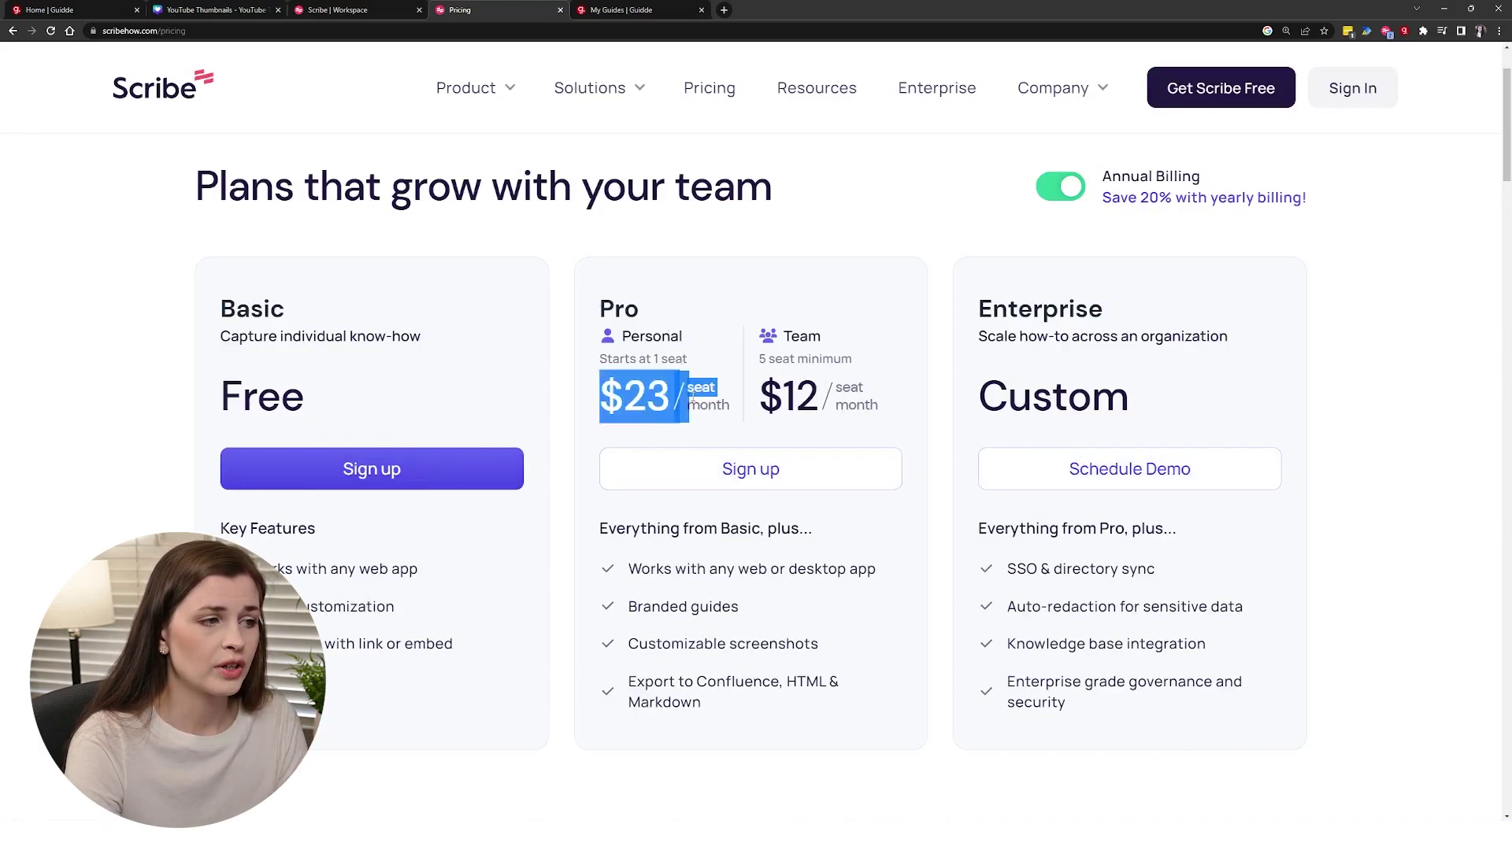
{"action": "left_click", "coordinate": [731, 407]}
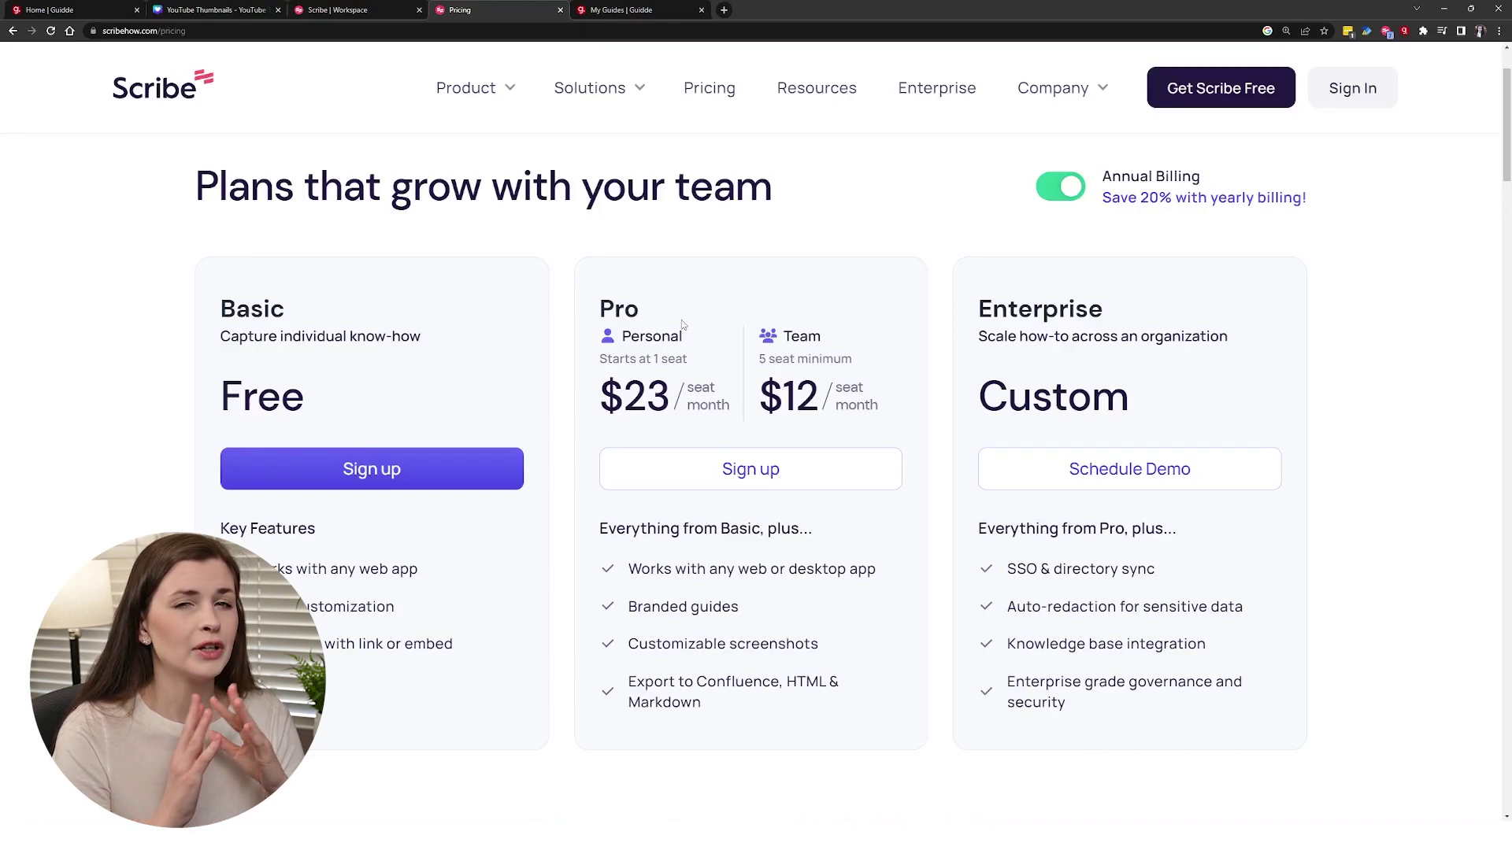
{"action": "left_click", "coordinate": [377, 14]}
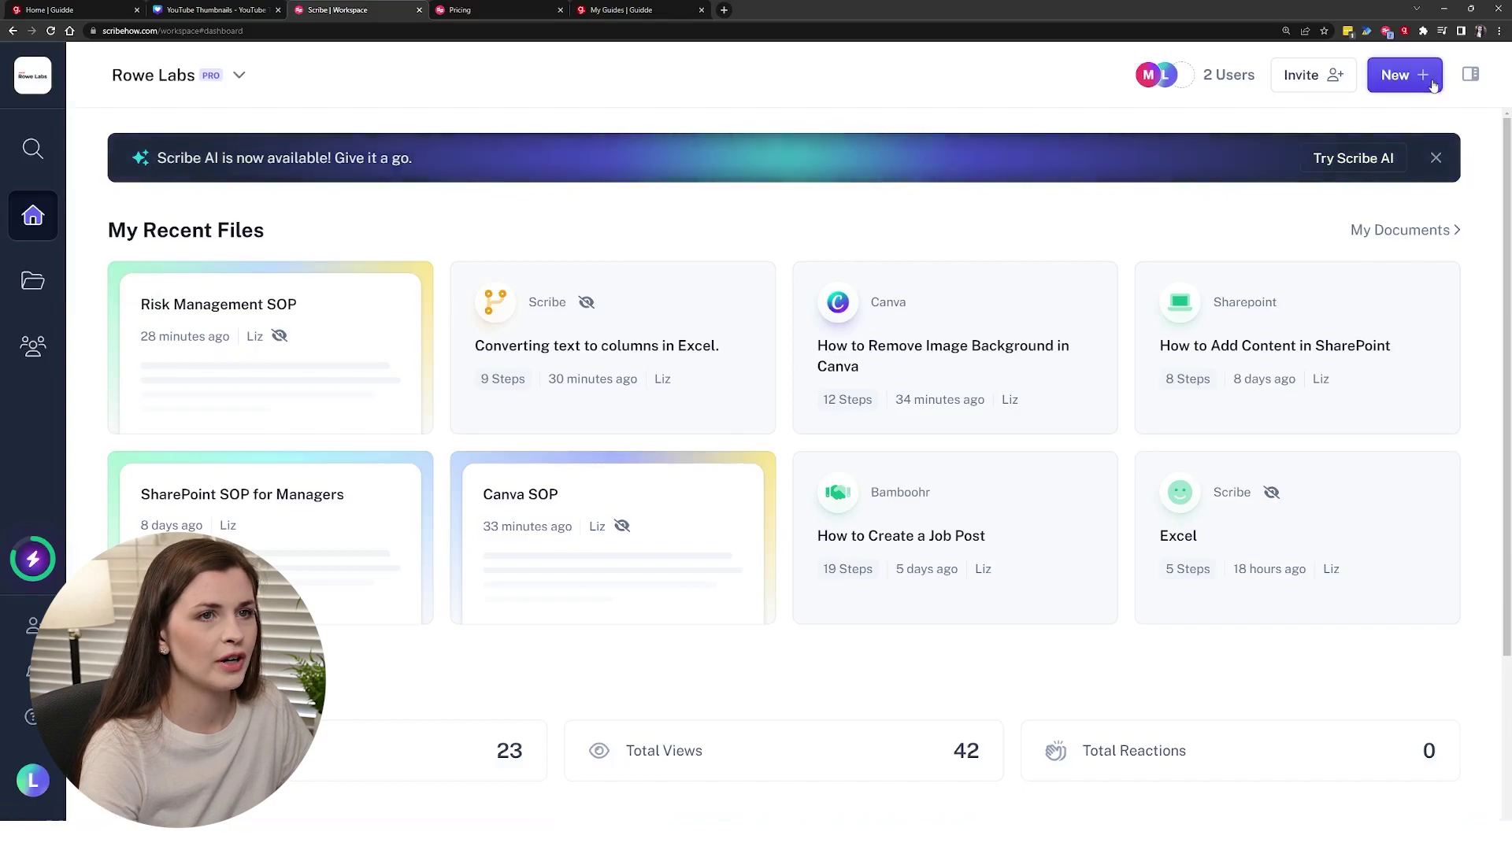
Open the Risk Management SOP page and switch it into edit mode.
{"action": "left_click", "coordinate": [1404, 75]}
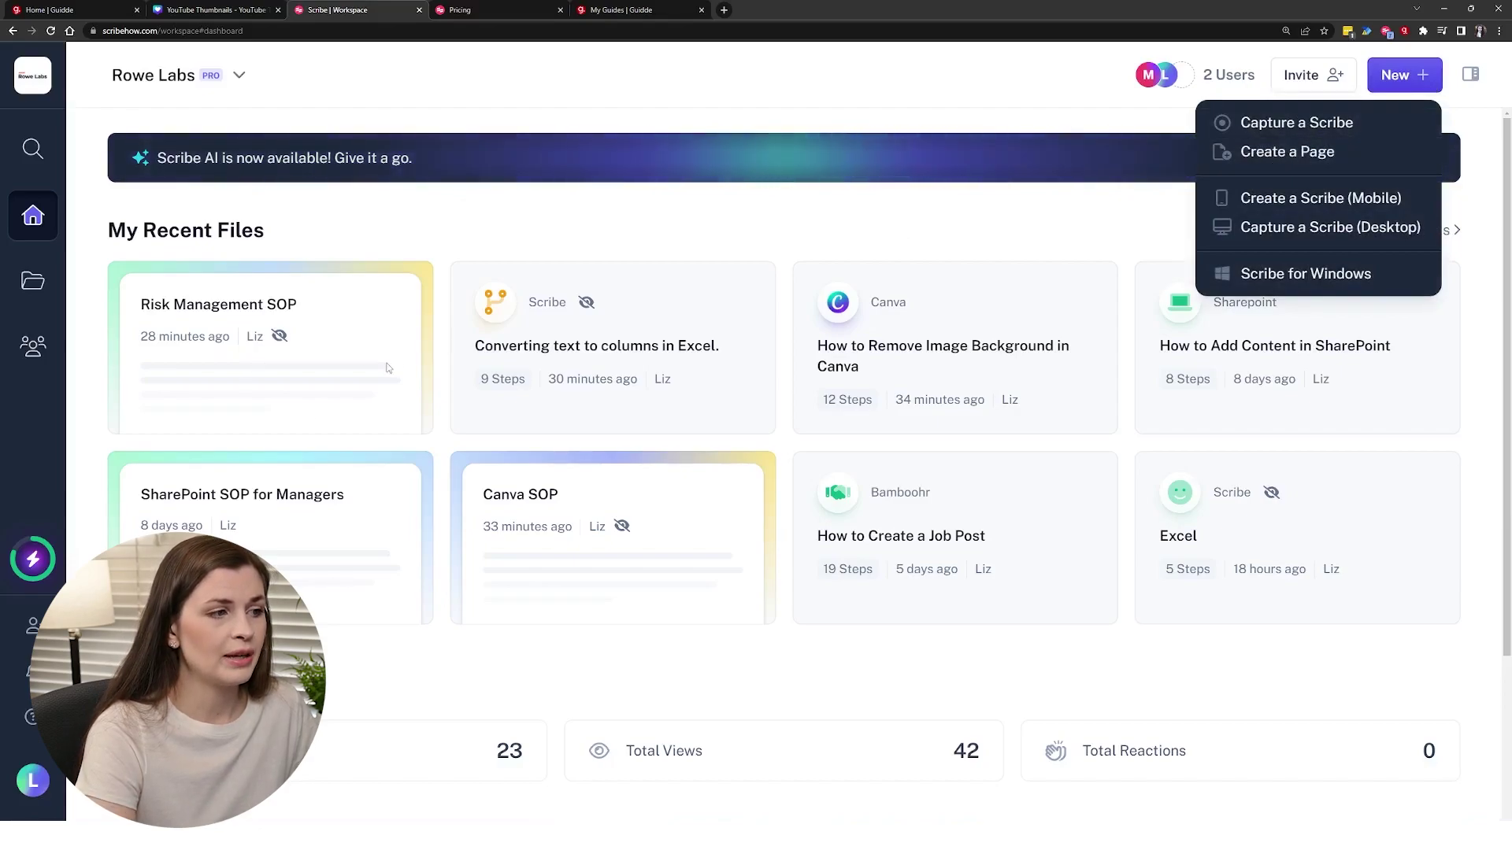
{"action": "left_click", "coordinate": [314, 357]}
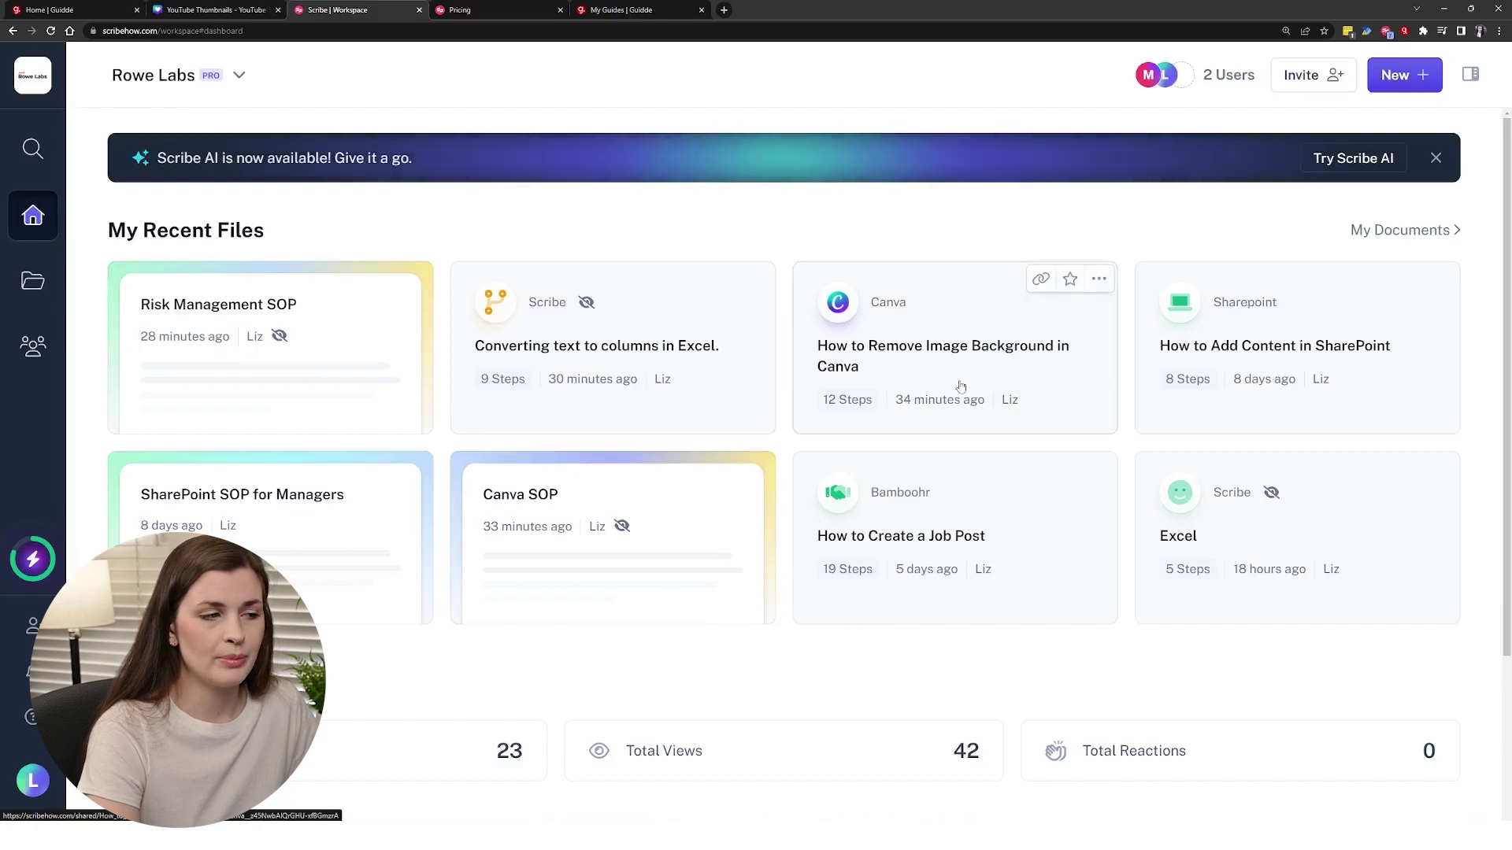
{"action": "left_click", "coordinate": [376, 371]}
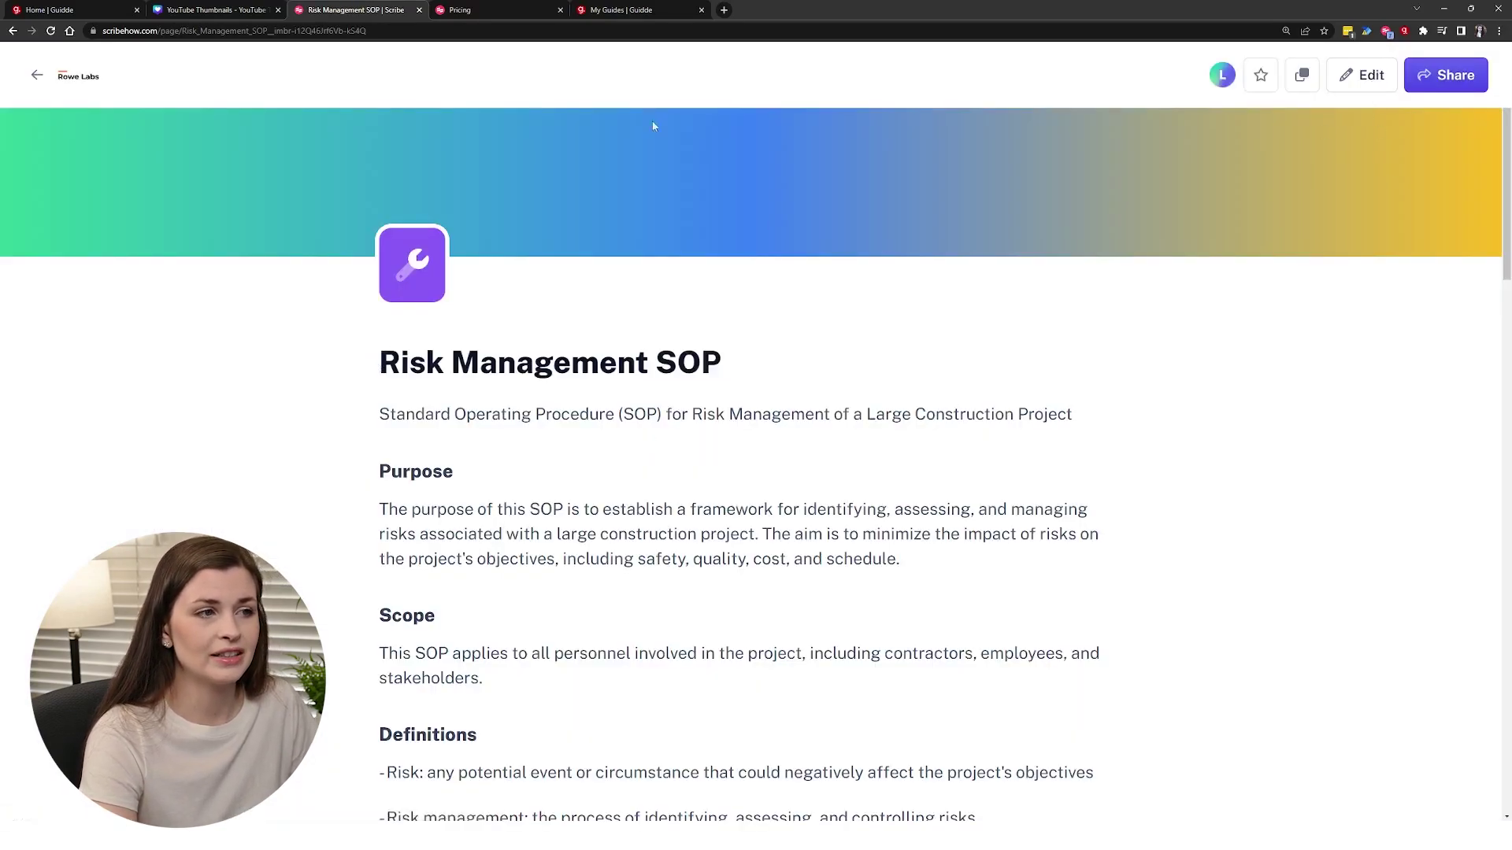
{"action": "left_click", "coordinate": [1347, 79]}
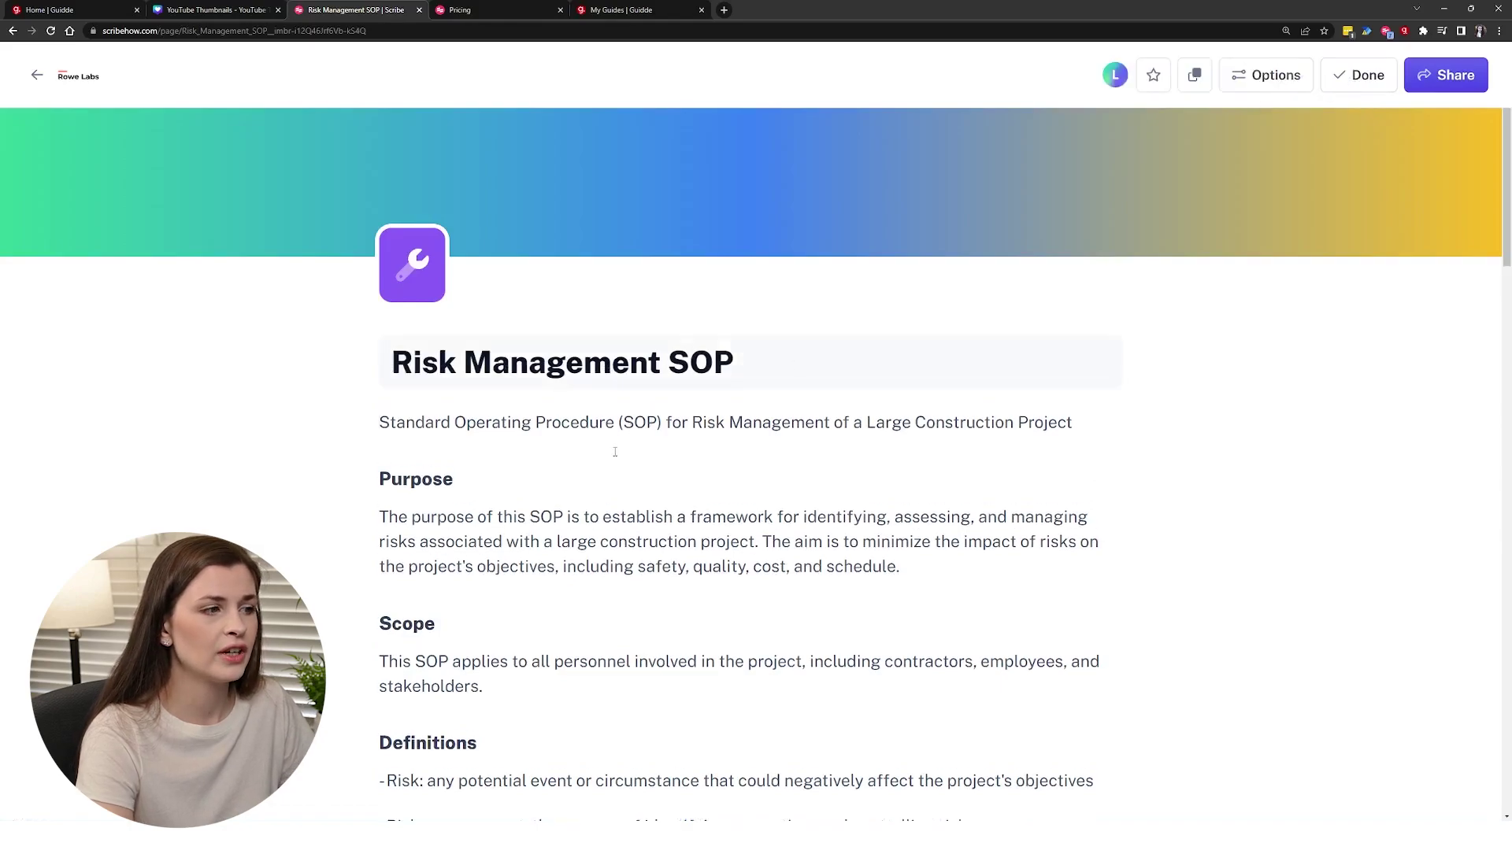
Embed the 'How to Remove Image Background in Canva' Scribe above the Purpose heading, found by searching 'canva'.
{"action": "left_click", "coordinate": [384, 481]}
{"action": "key", "text": "Return"}
{"action": "key", "text": "Return"}
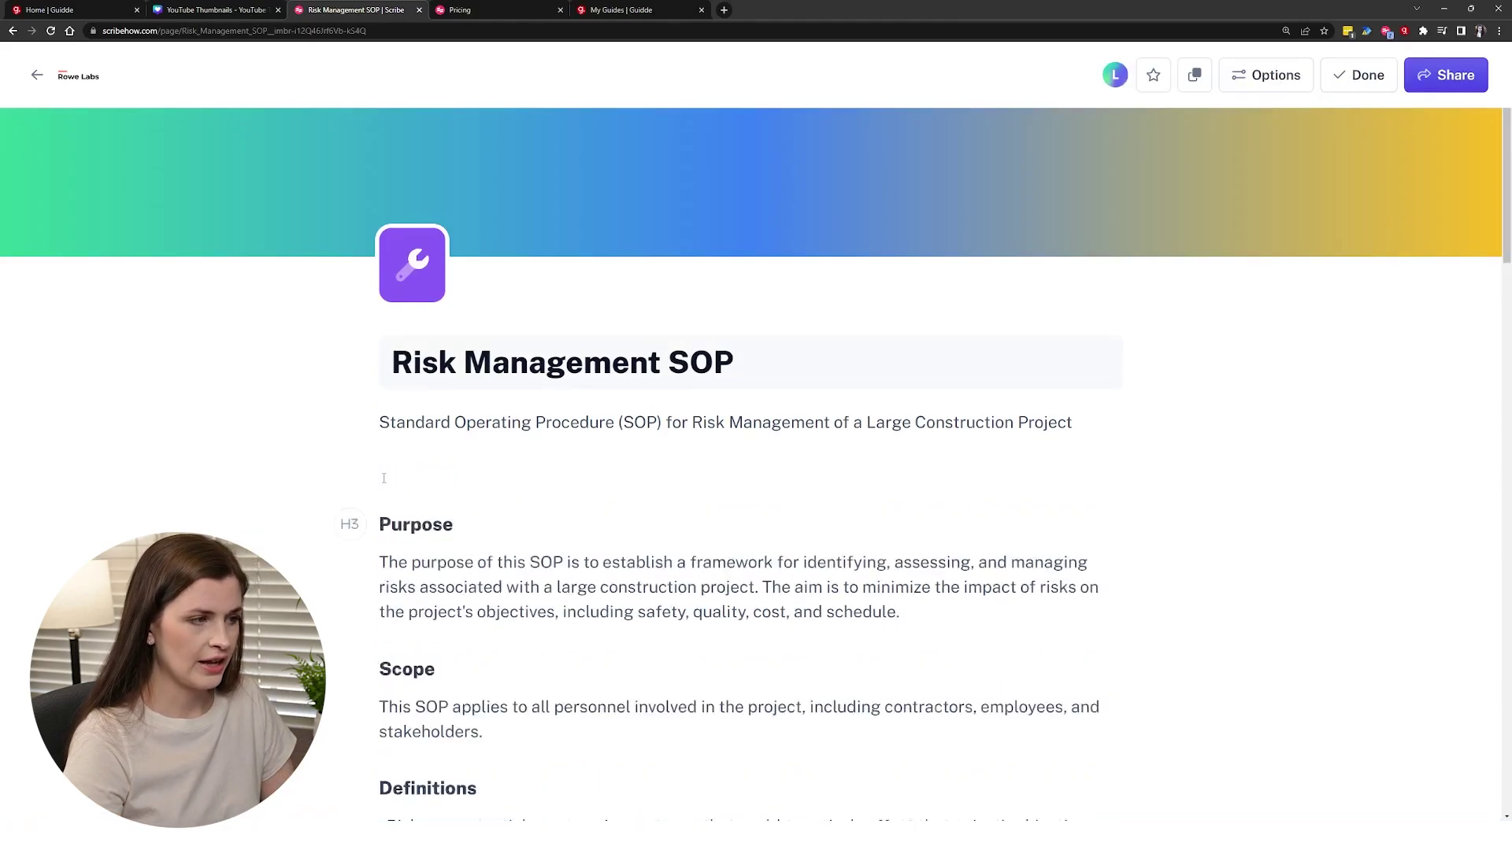
{"action": "type", "text": "/"}
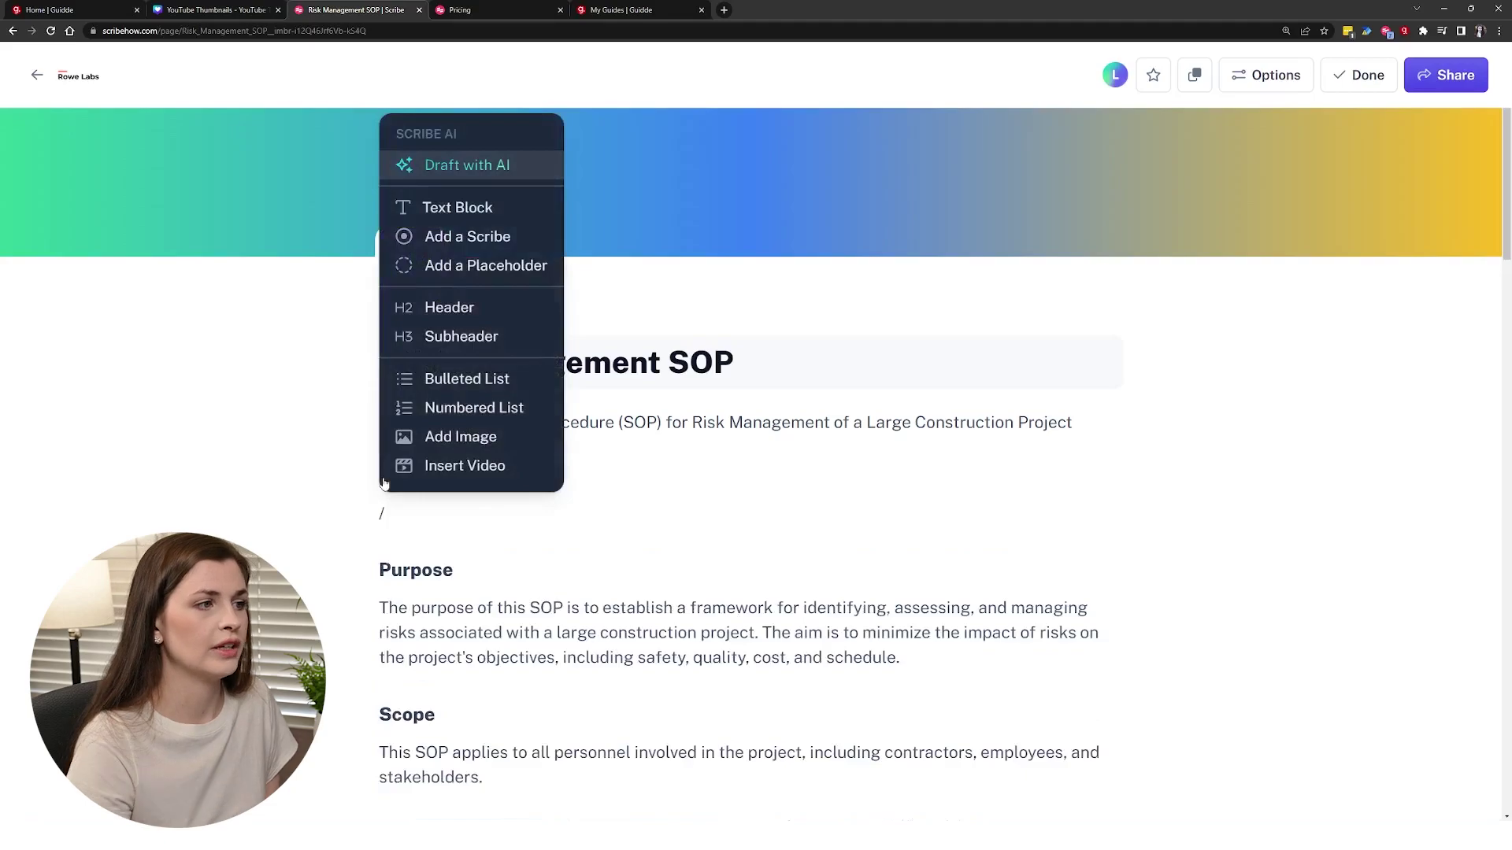
{"action": "left_click", "coordinate": [477, 239]}
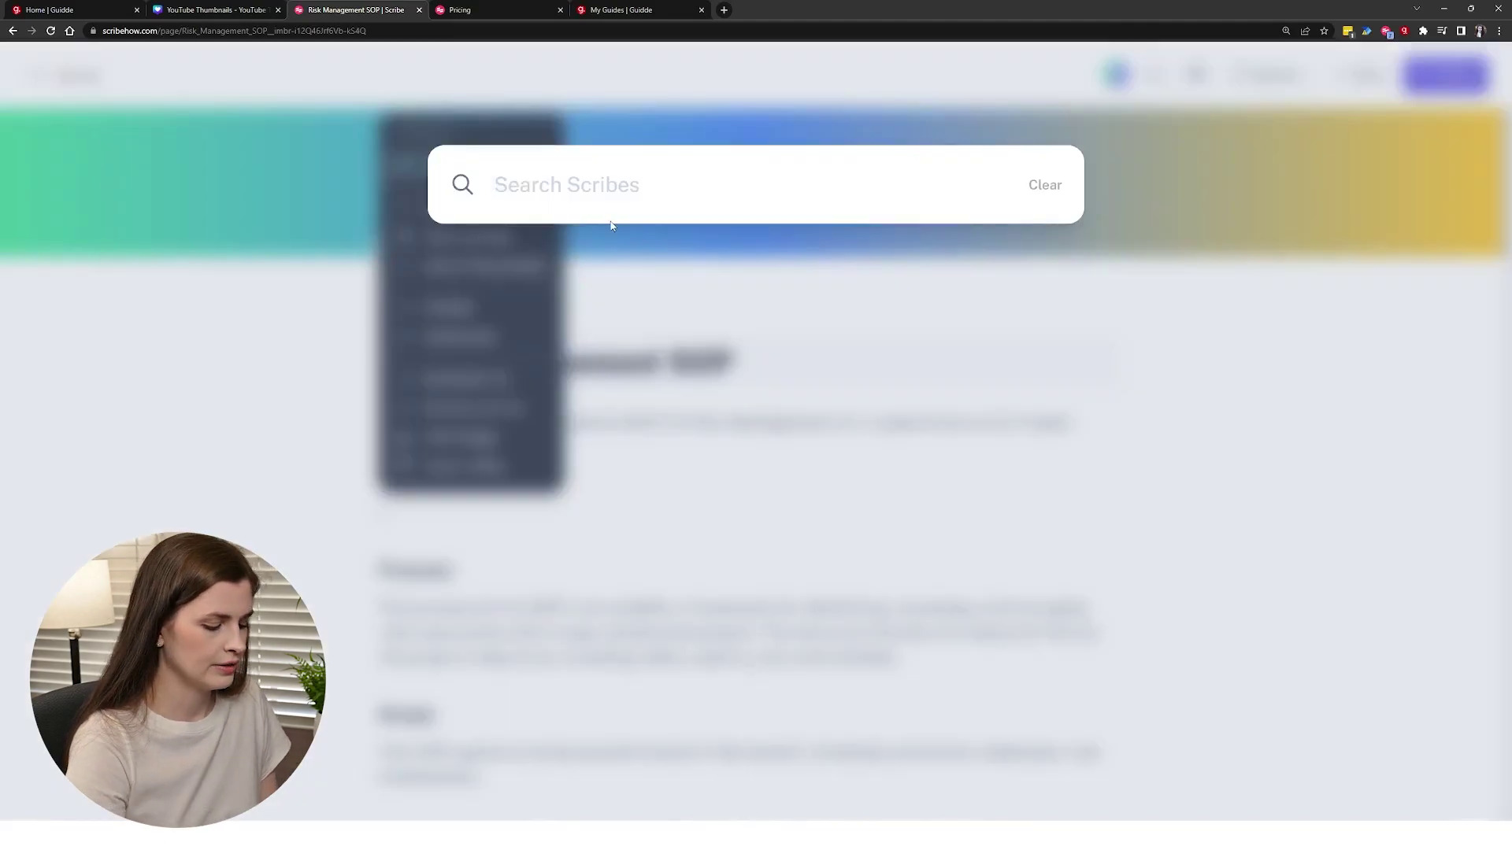
{"action": "type", "text": "canva"}
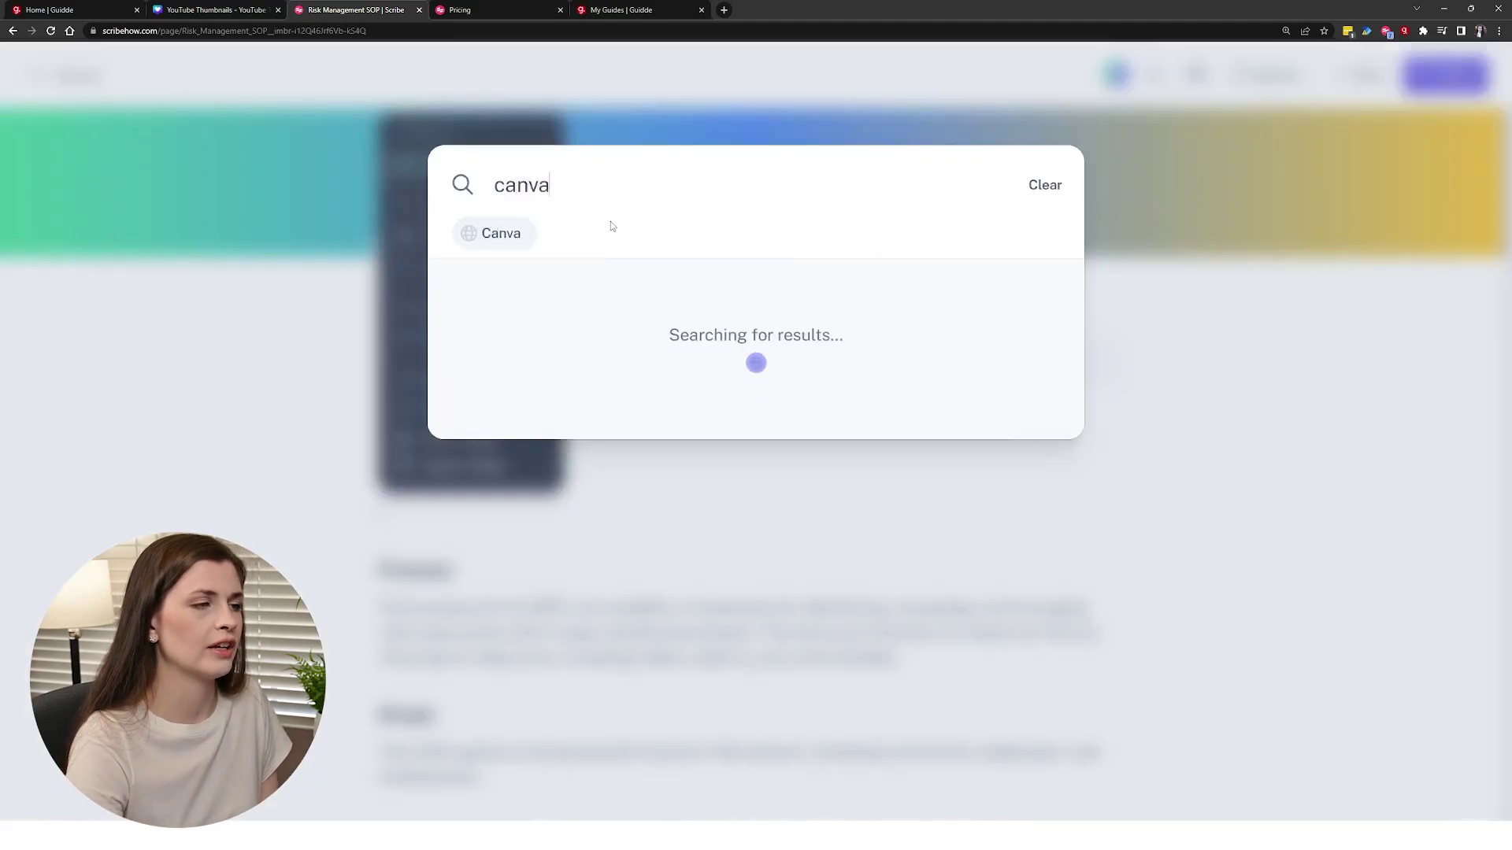
{"action": "left_click", "coordinate": [605, 364]}
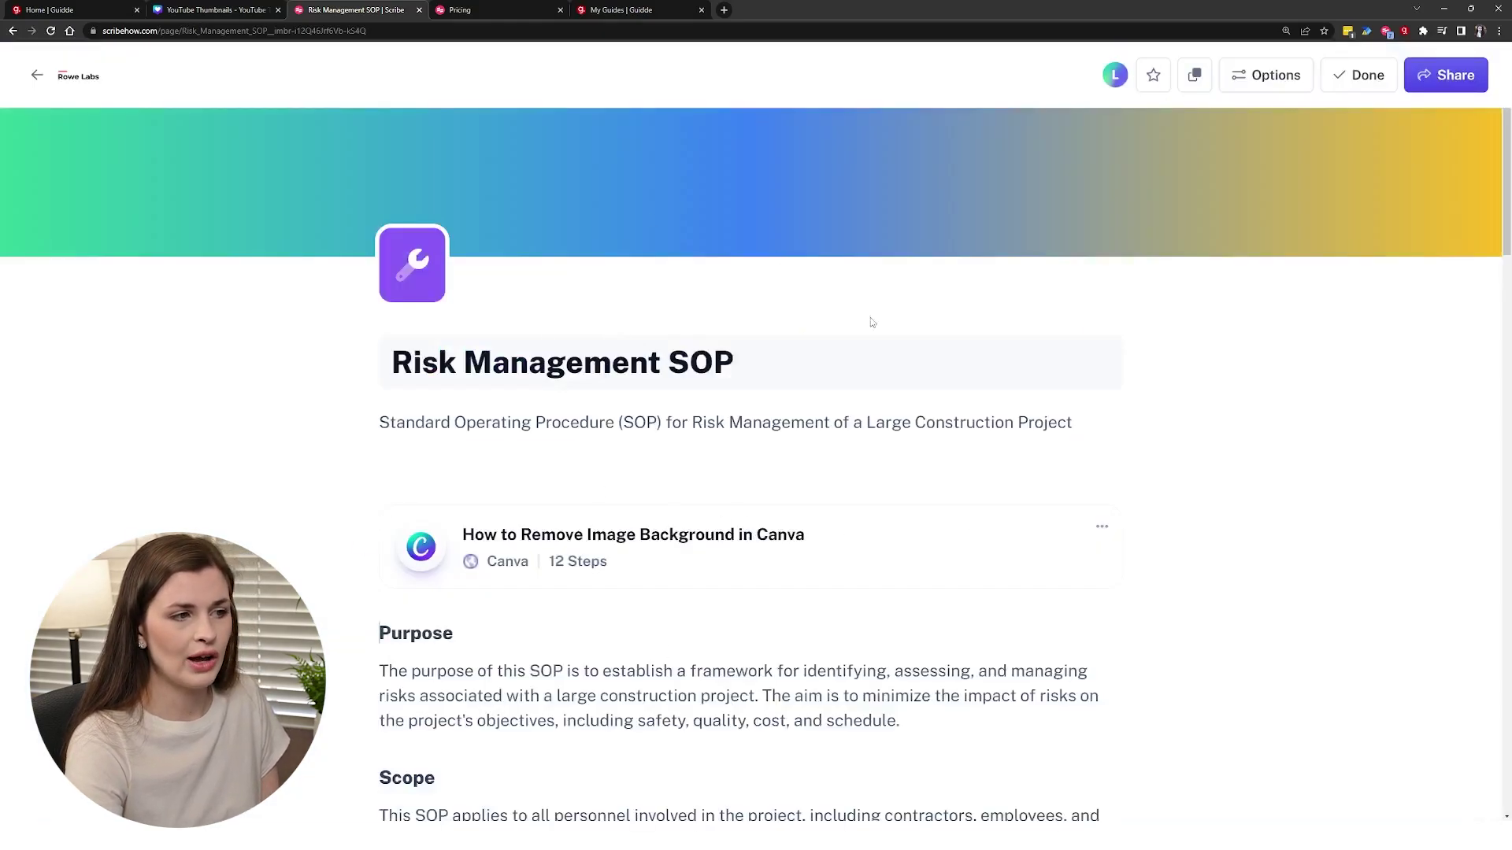
Preview the embedded Canva guide, then return to the Rowe Labs dashboard.
{"action": "left_click", "coordinate": [774, 539]}
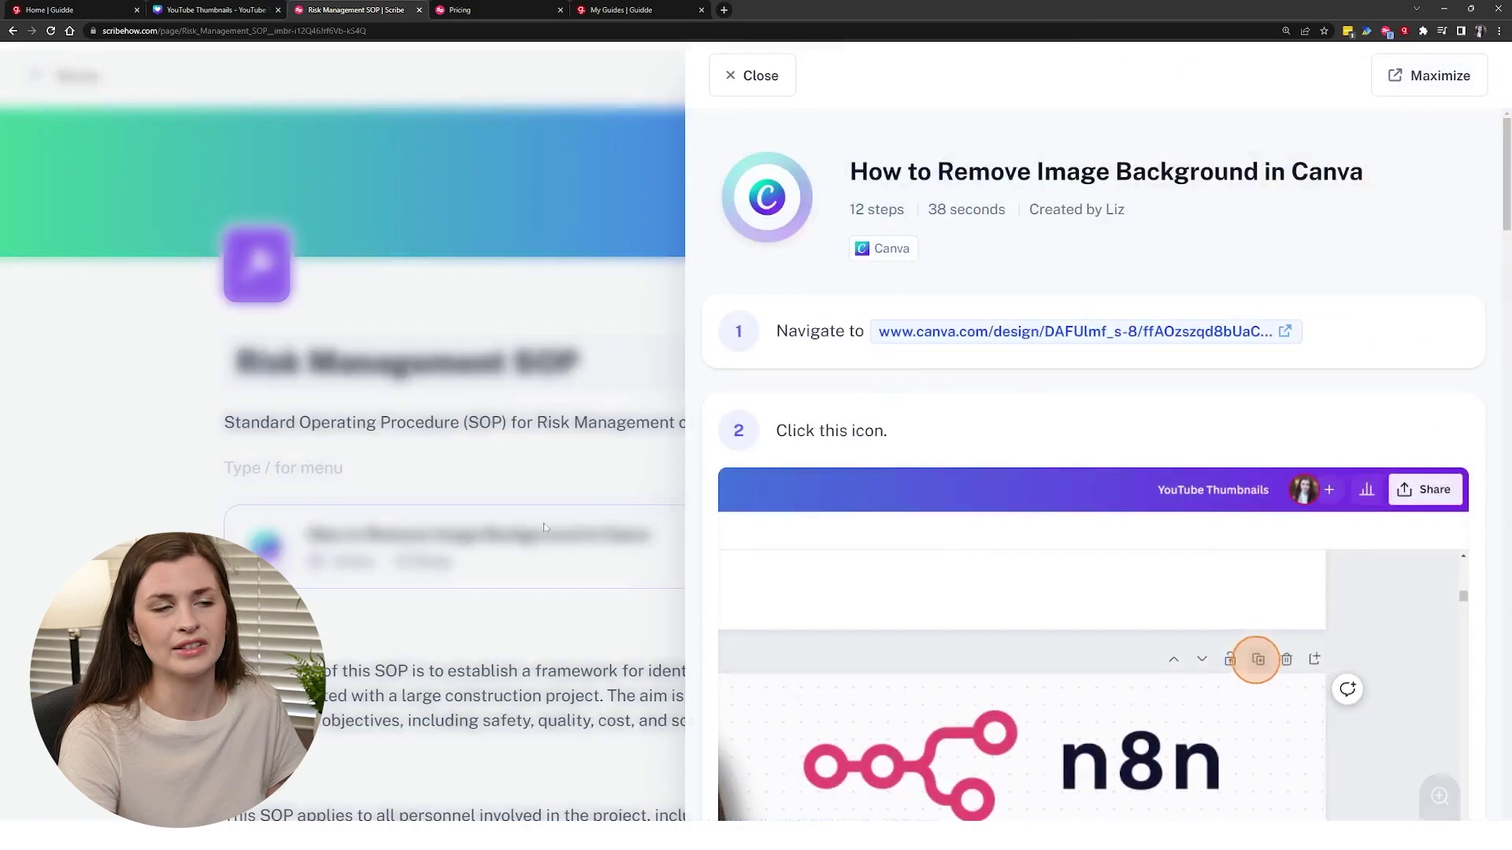
{"action": "left_click", "coordinate": [522, 546]}
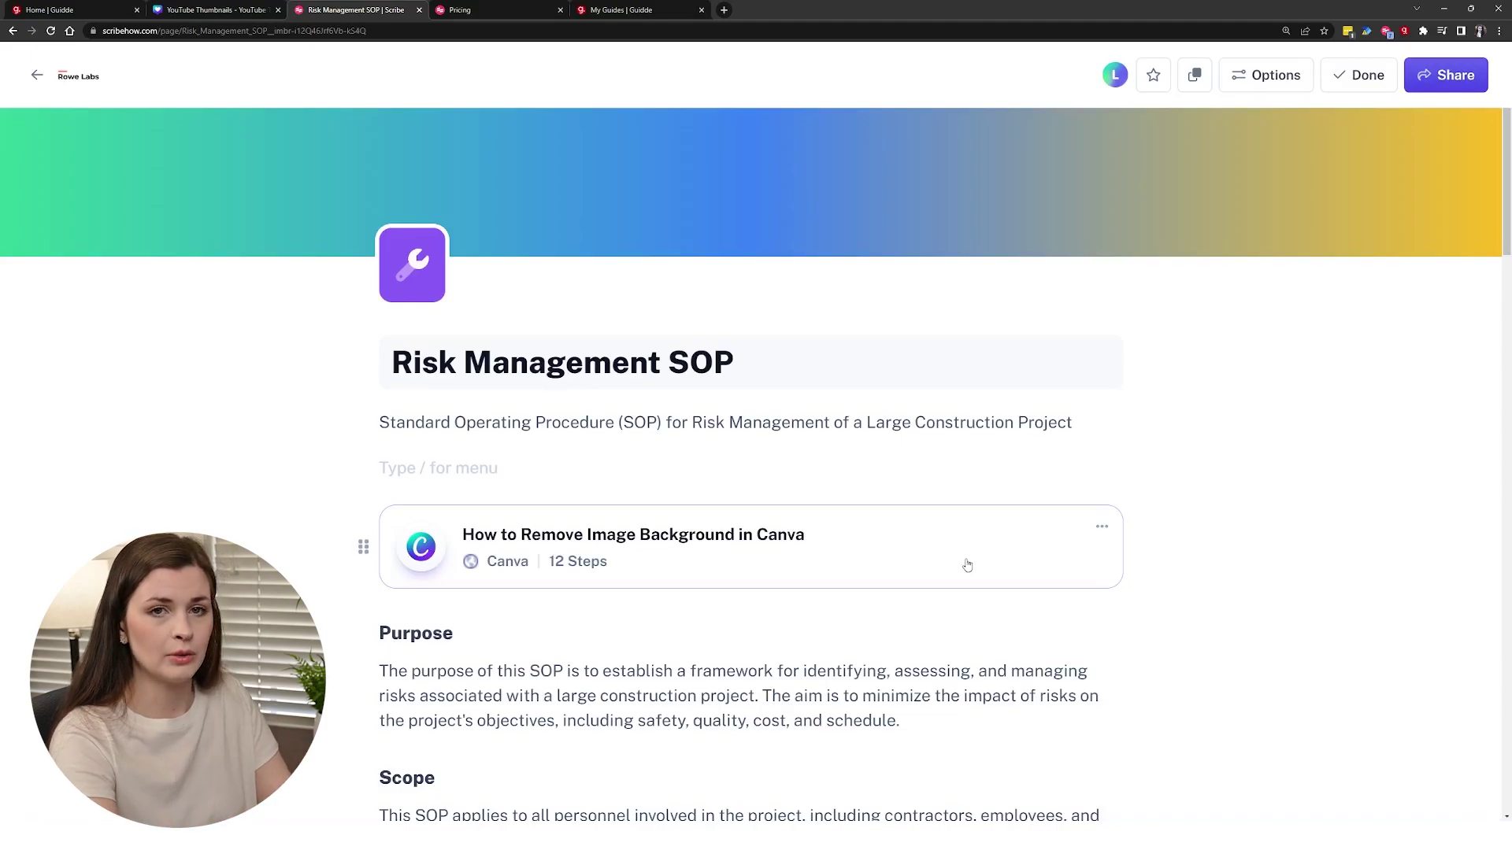
{"action": "left_click", "coordinate": [37, 75]}
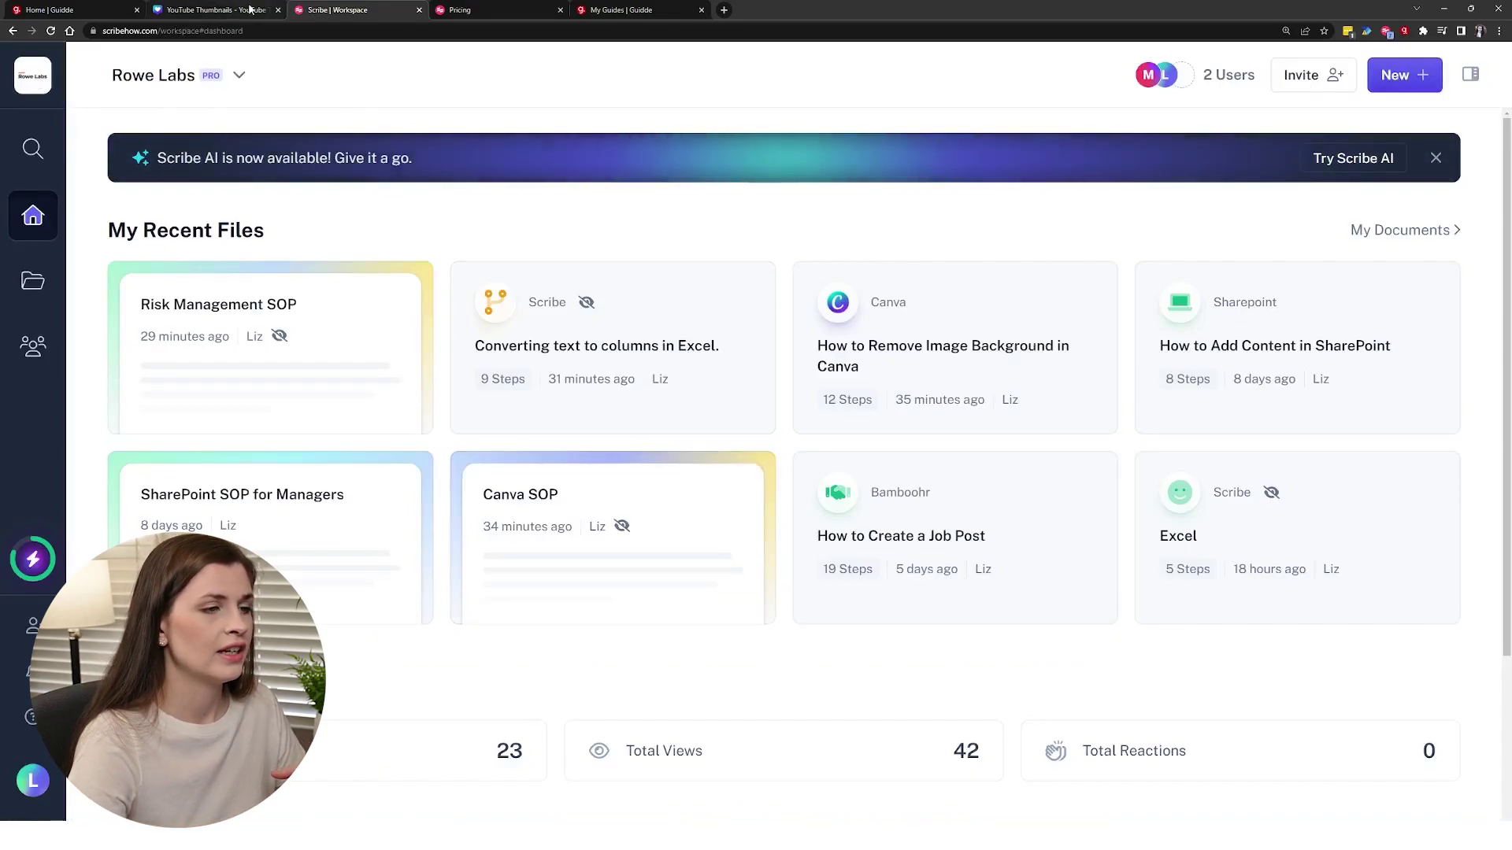
{"action": "left_click", "coordinate": [324, 363]}
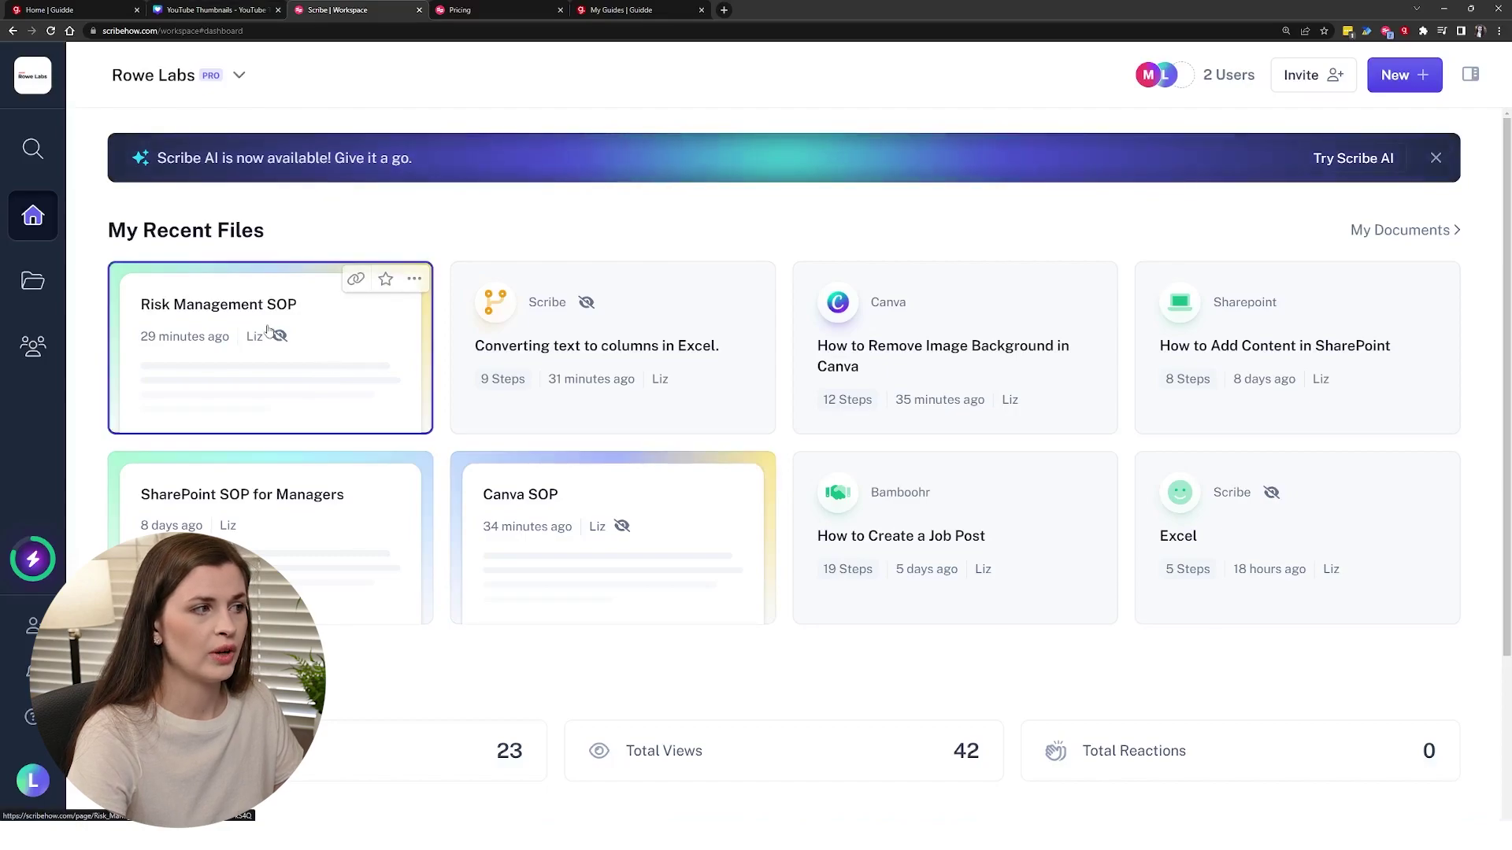
{"action": "scroll", "coordinate": [788, 659], "scroll_direction": "down", "scroll_amount": 5}
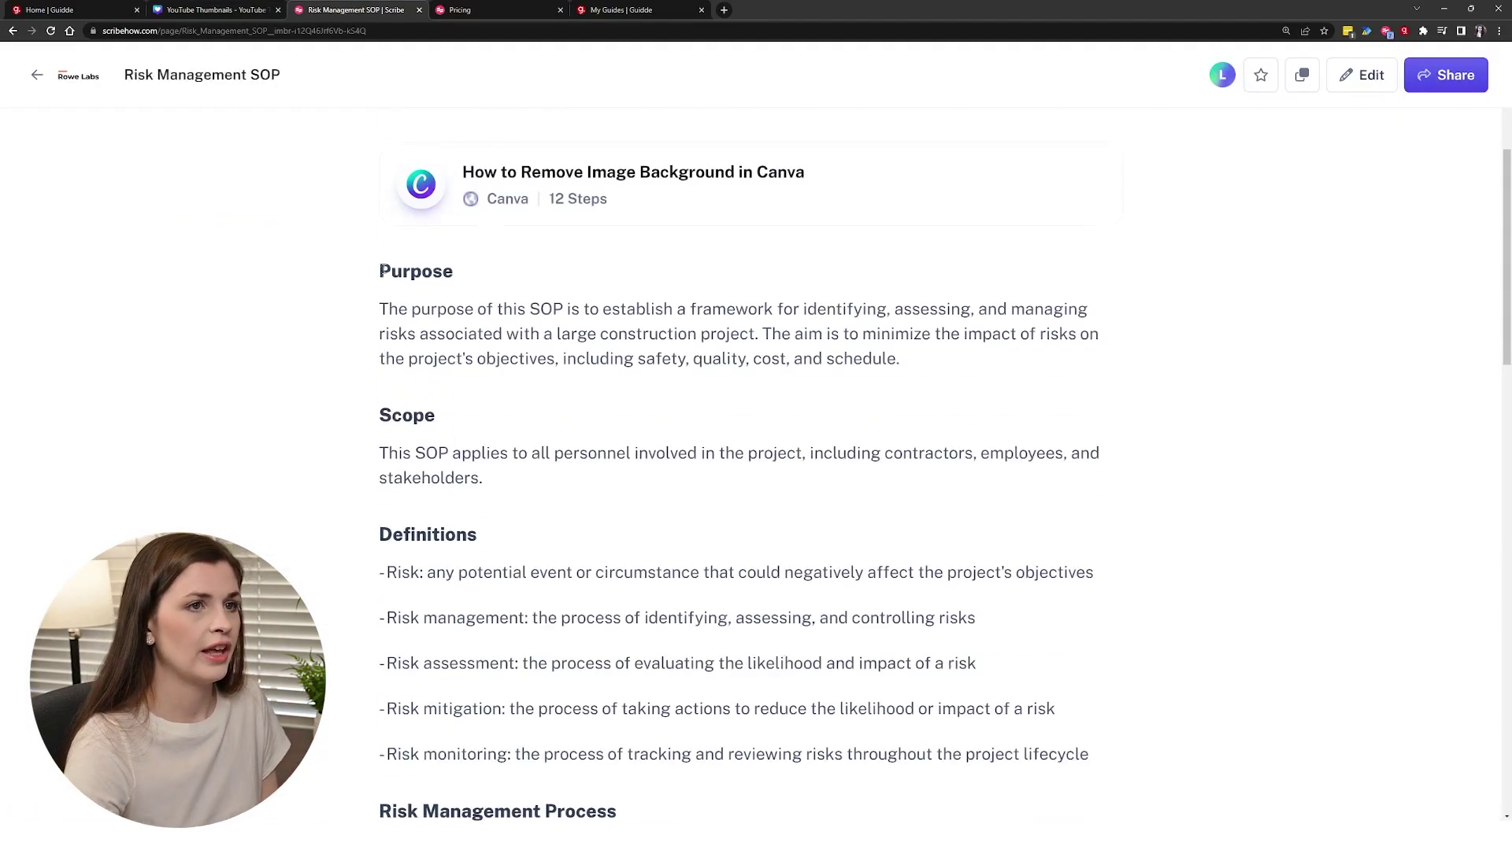
{"action": "left_click", "coordinate": [1358, 71]}
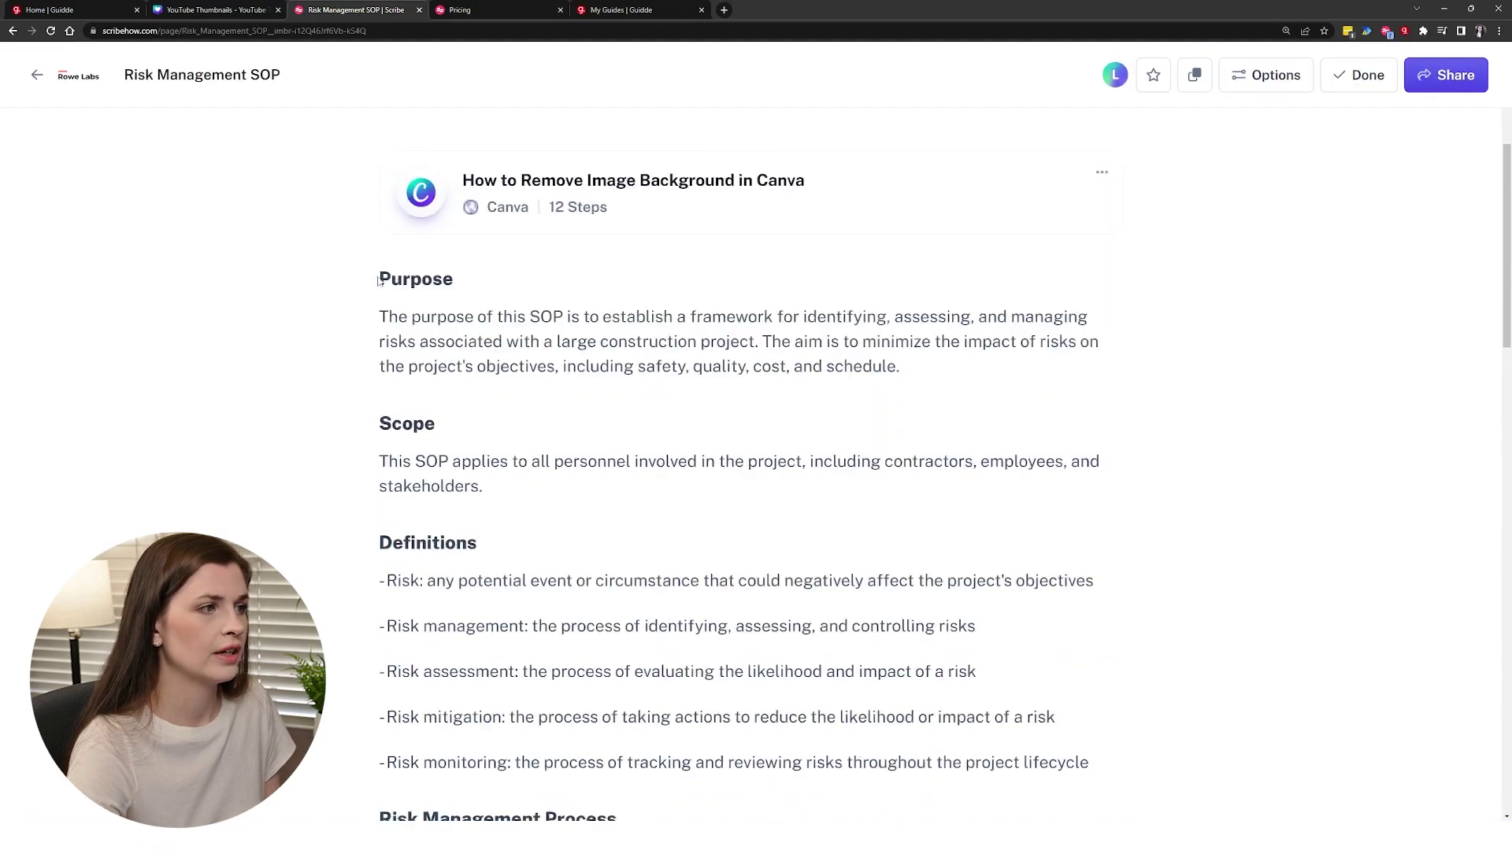
{"action": "key", "text": "Return"}
{"action": "key", "text": "Return"}
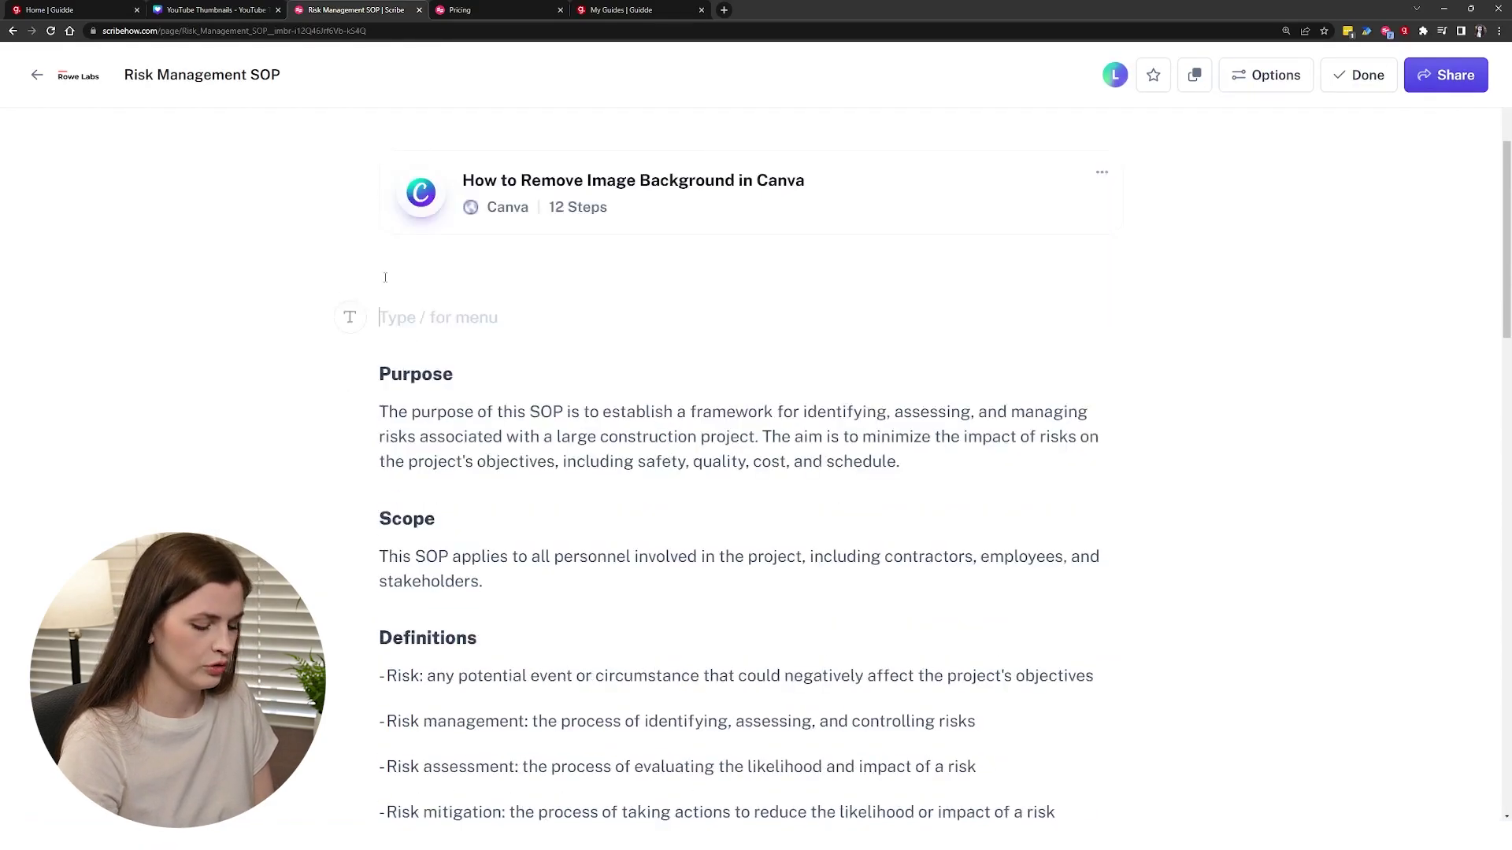
{"action": "type", "text": "/"}
{"action": "left_click", "coordinate": [483, 406]}
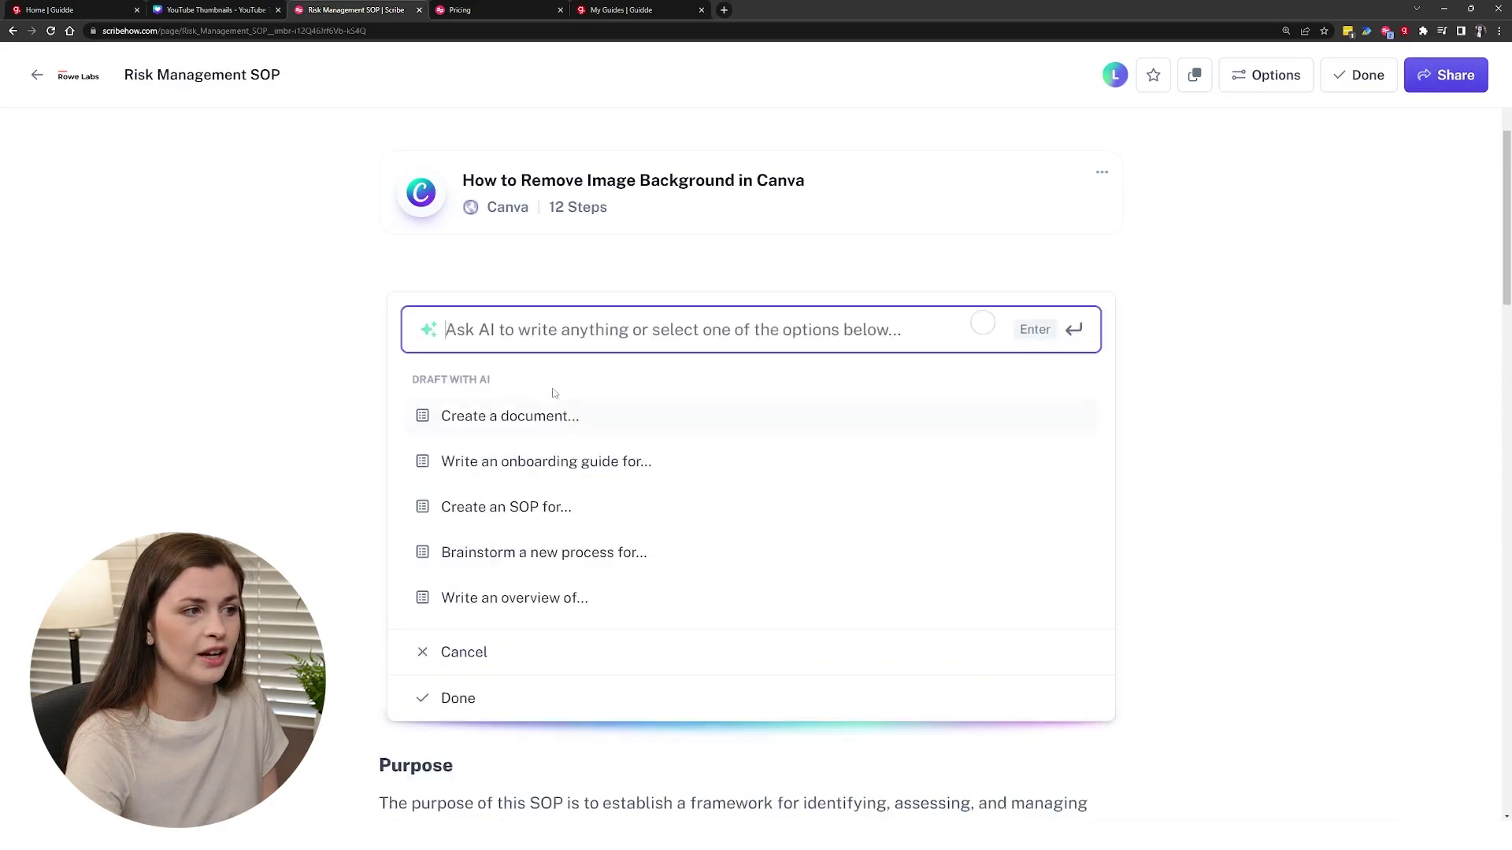
{"action": "left_click", "coordinate": [497, 505]}
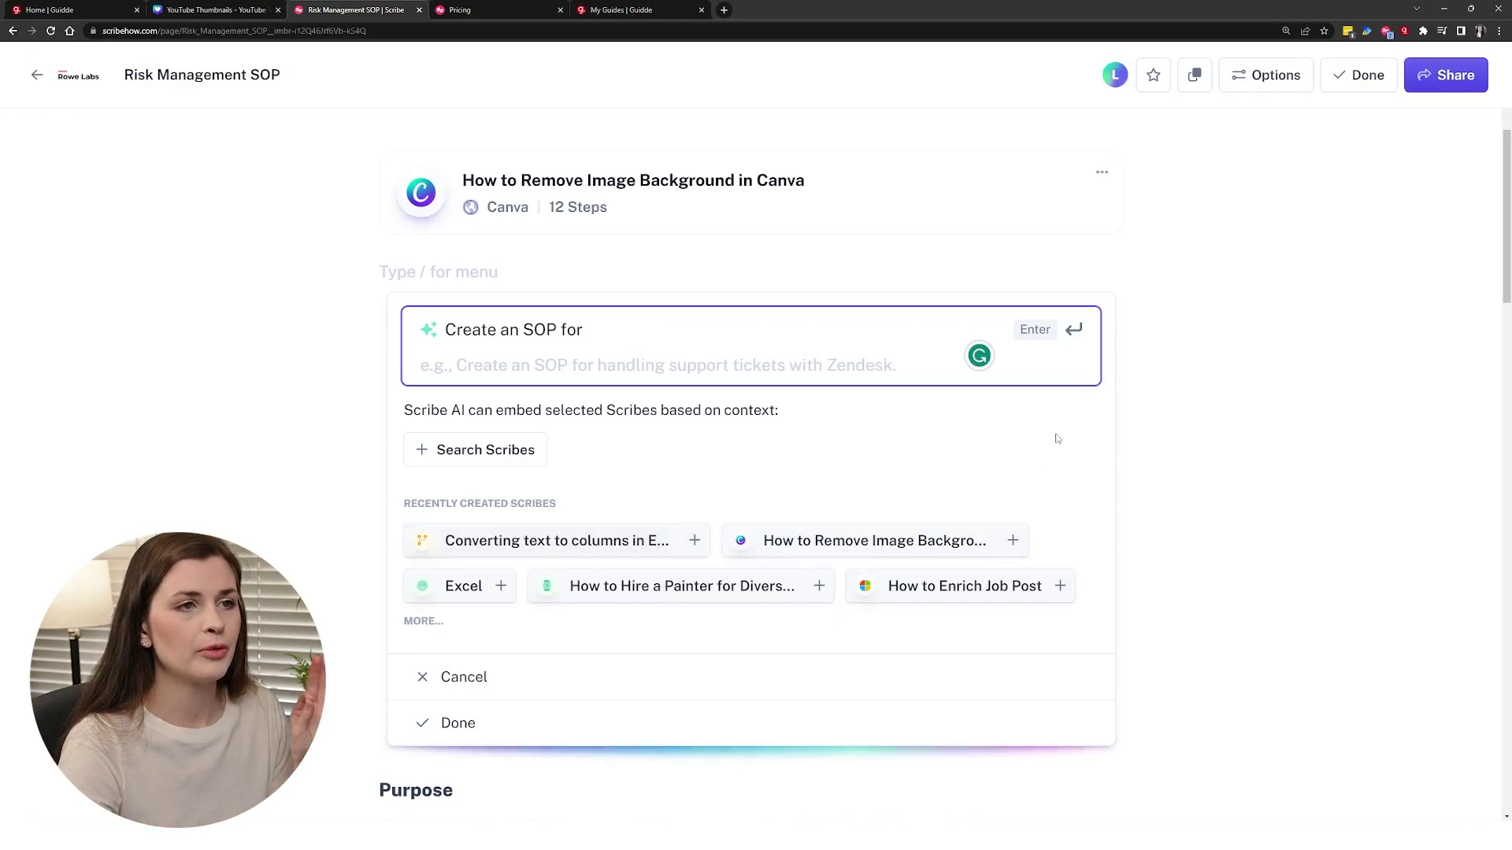
{"action": "left_click", "coordinate": [1179, 261]}
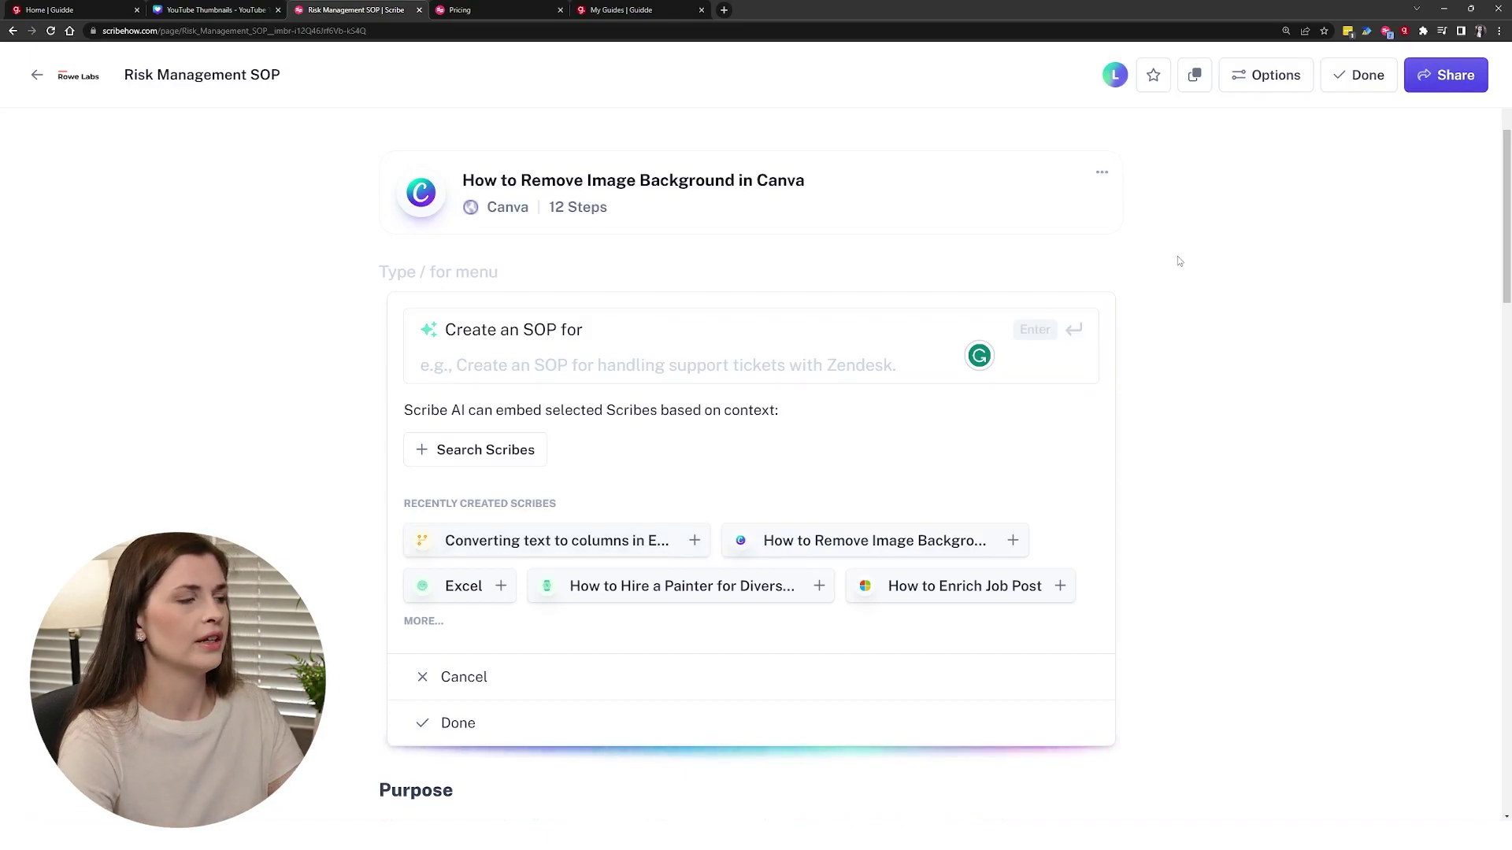
{"action": "left_click", "coordinate": [36, 75]}
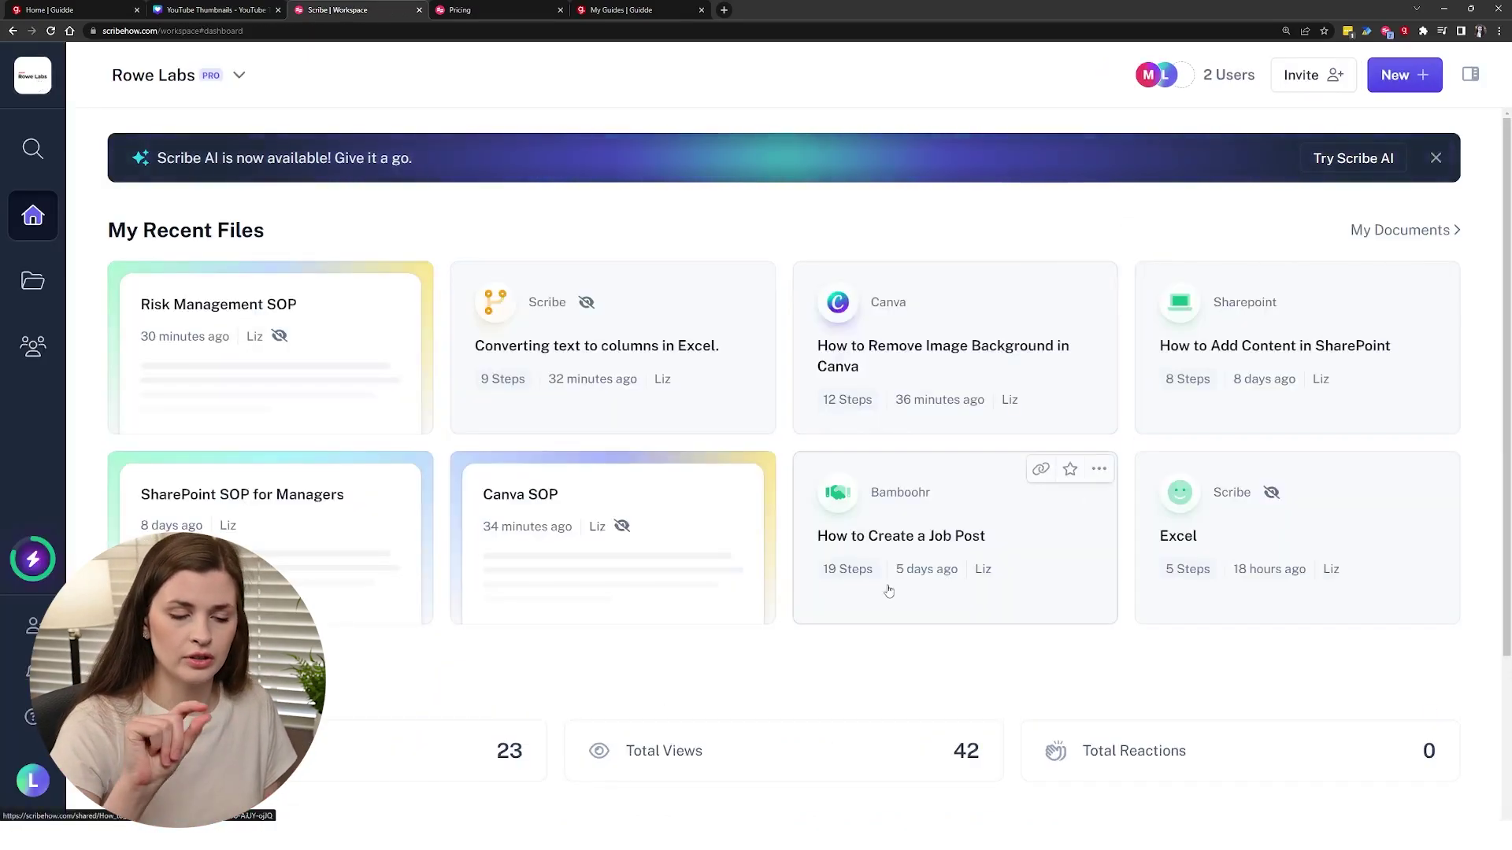
{"action": "left_click", "coordinate": [604, 7]}
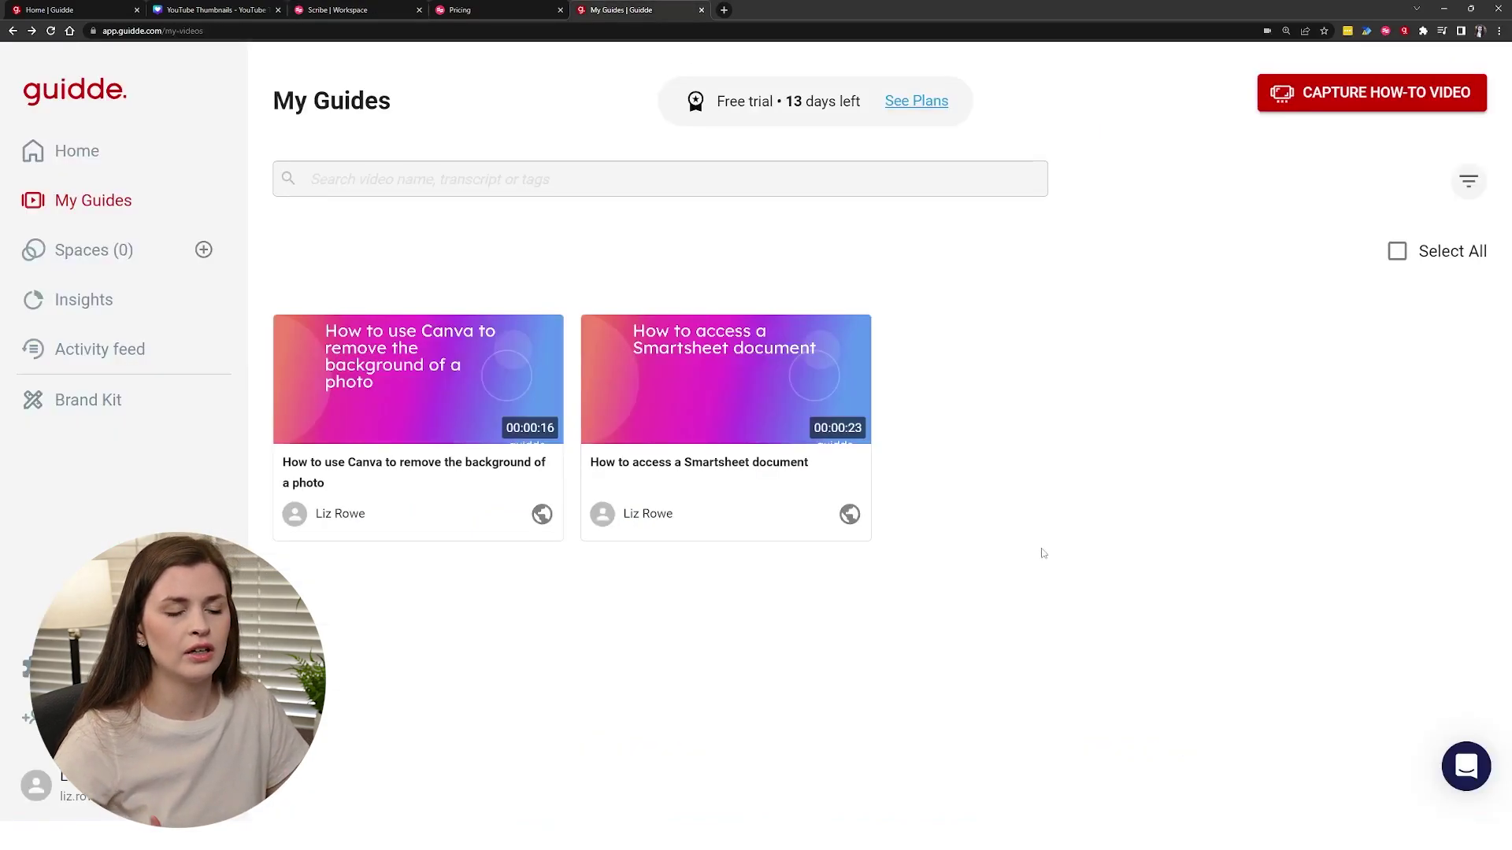